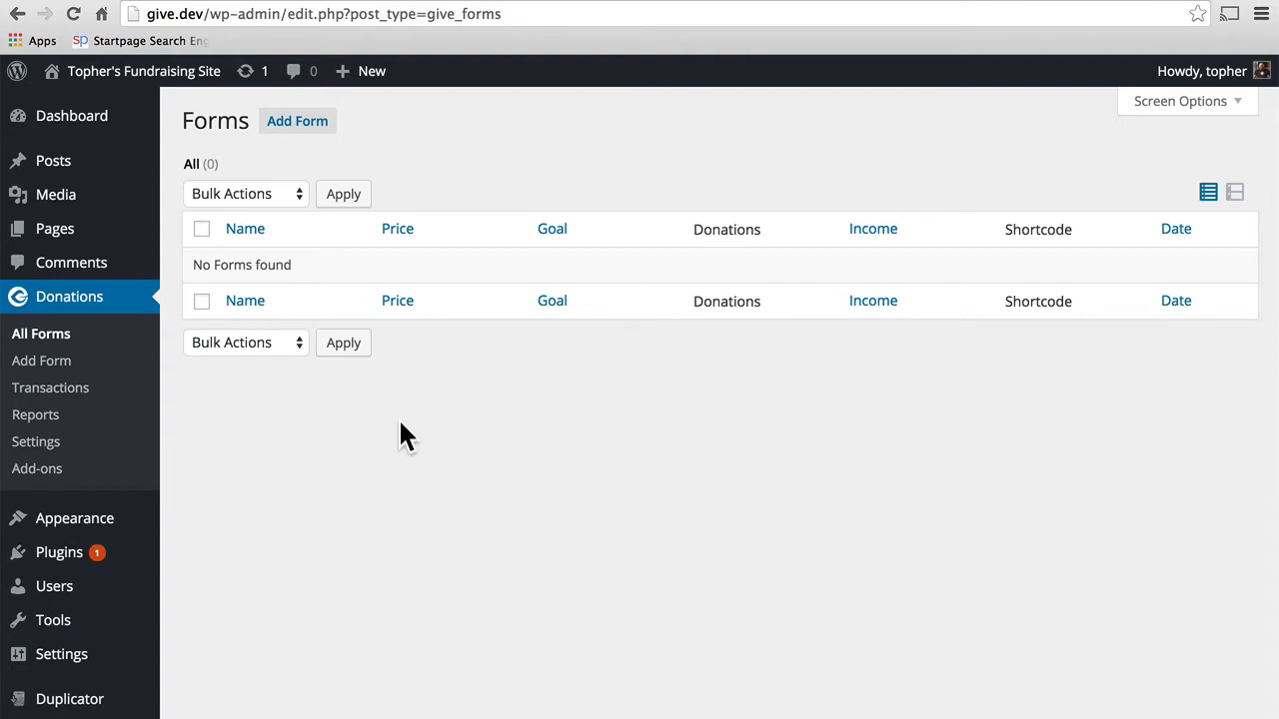
# Open the Add New Form editor from the Donations > All Forms page
pyautogui.click(295, 125)
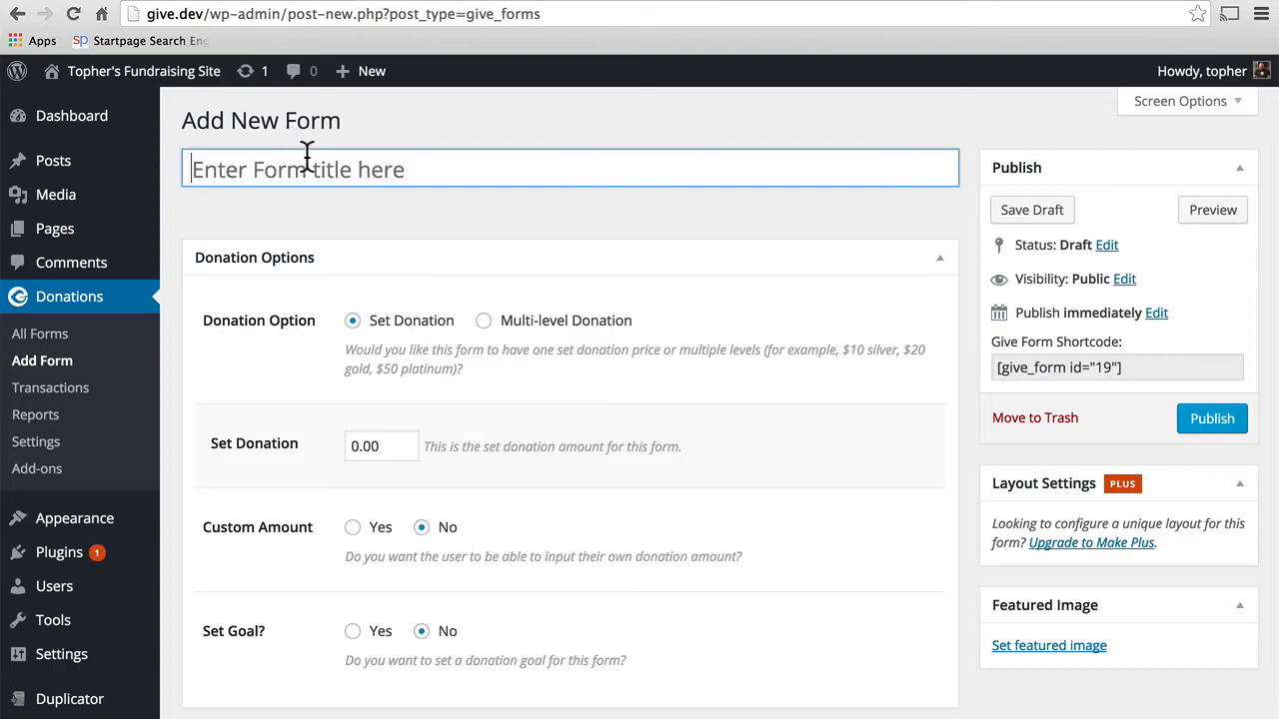
# Title the new form 'Basic Form' and change its set donation amount to 10.00
pyautogui.click(335, 168)
pyautogui.write('Basi')
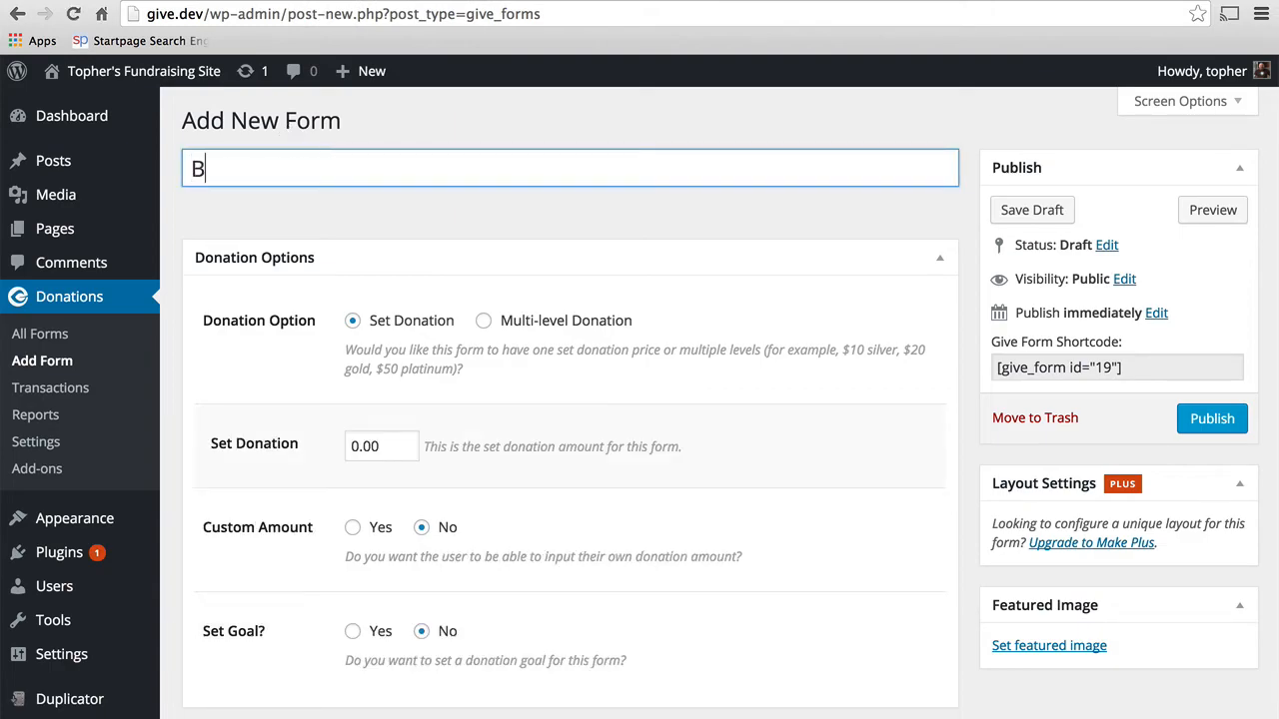
pyautogui.write('c Form')
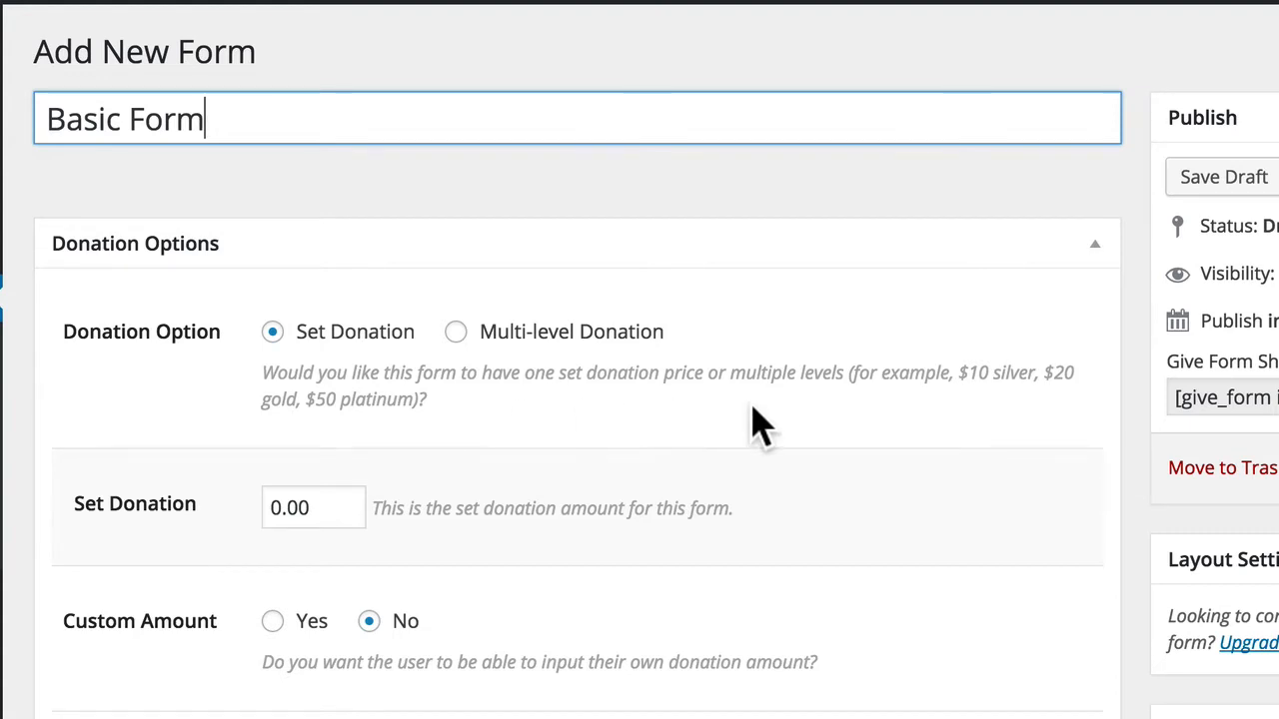
pyautogui.click(273, 509)
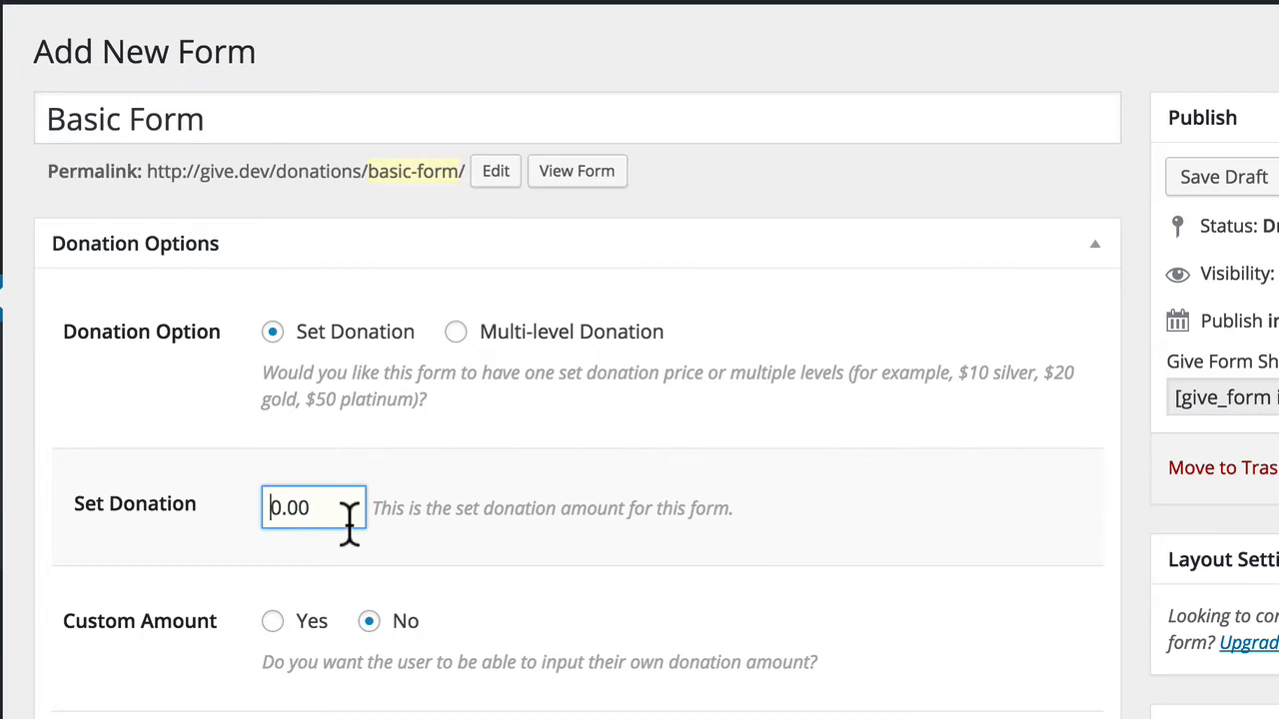
pyautogui.write('1')
pyautogui.click(532, 533)
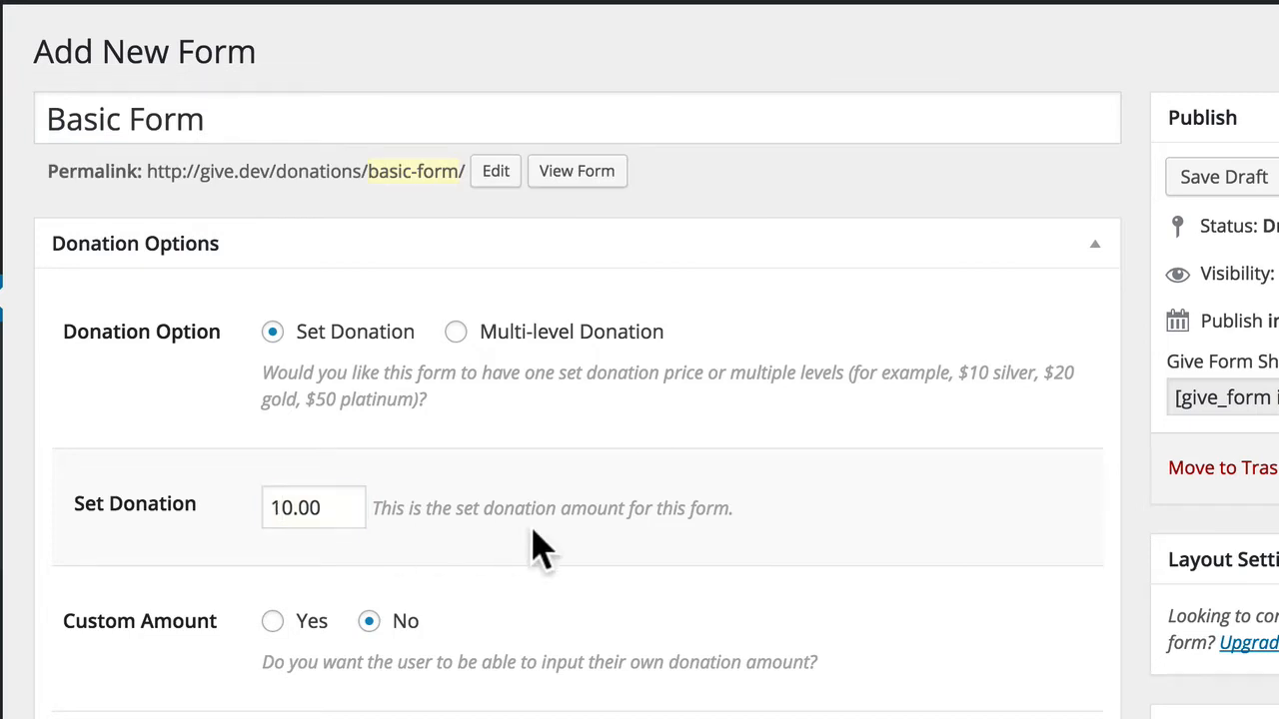
# Allow custom donation amounts and enable a donation goal of 100.00
pyautogui.scroll(-4, 320, 495)
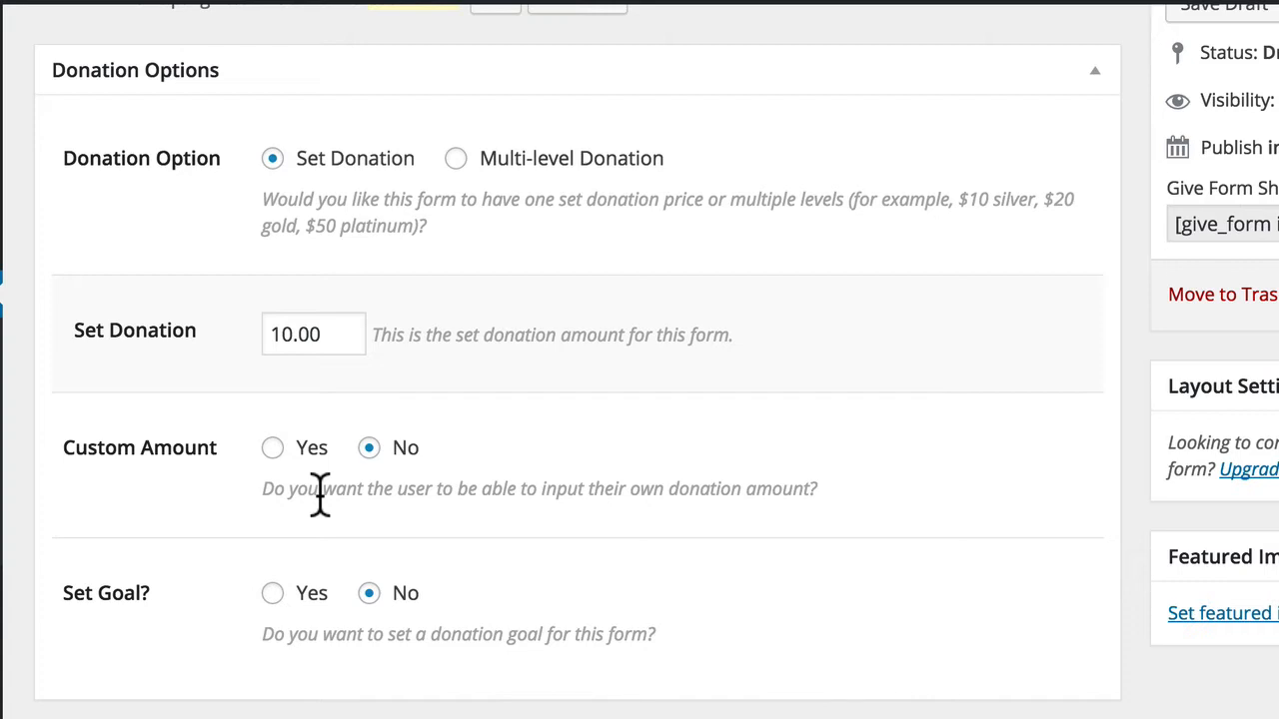
pyautogui.click(273, 449)
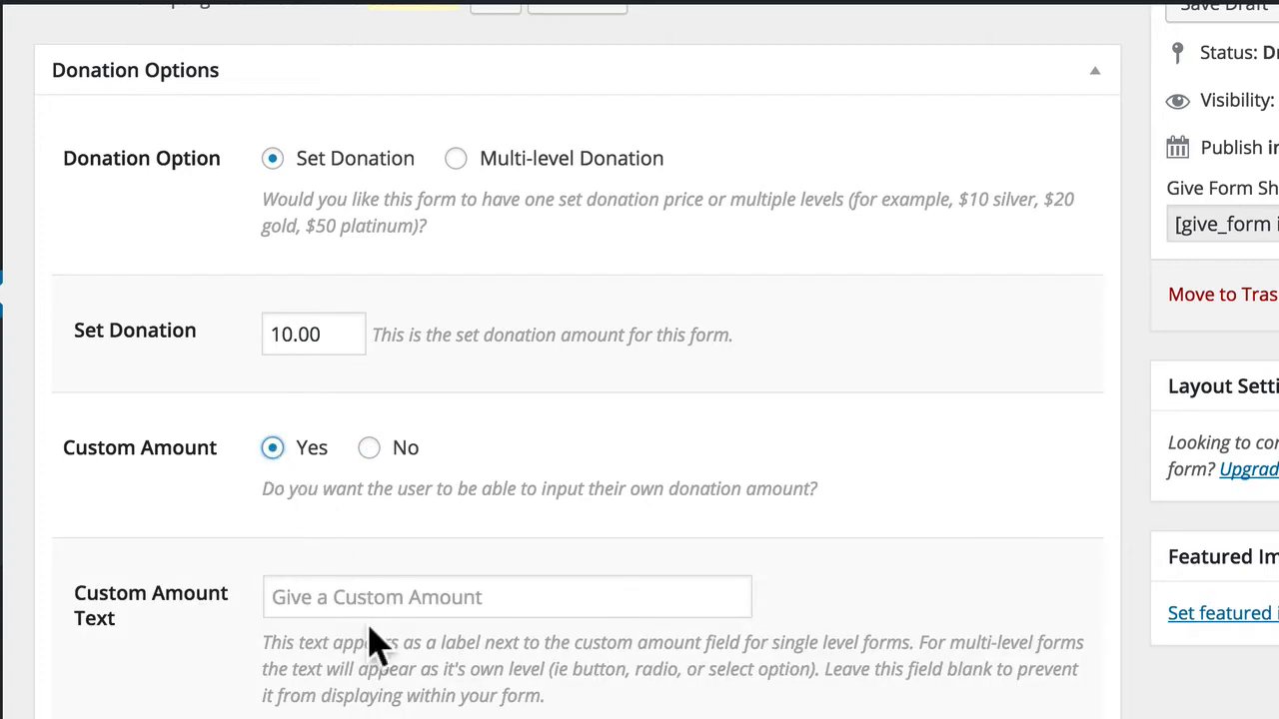
pyautogui.scroll(-1, 373, 642)
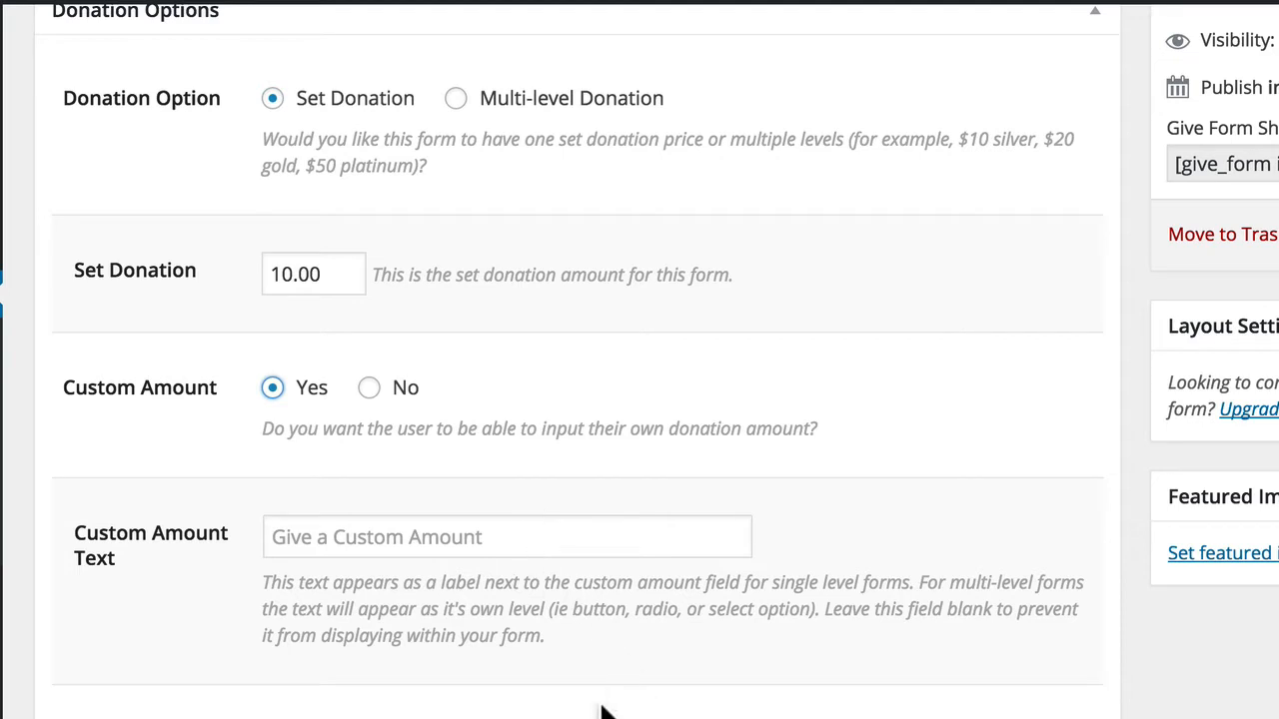
pyautogui.scroll(-5, 600, 711)
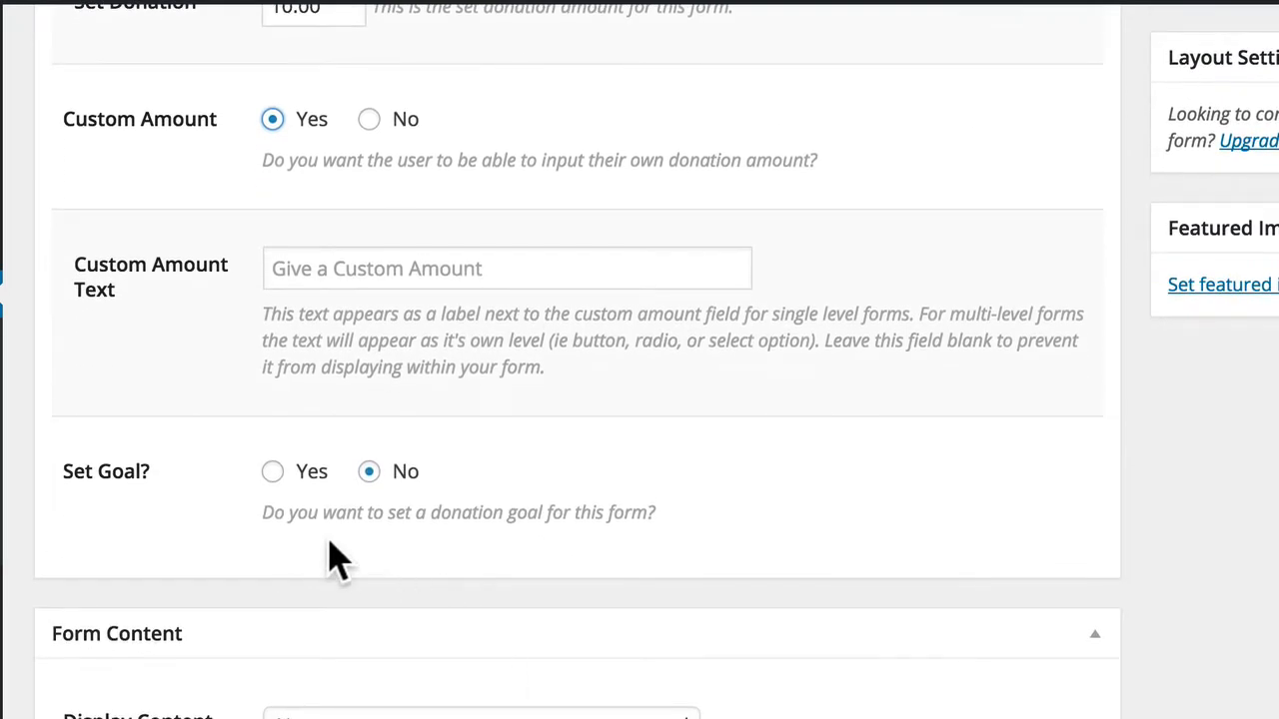
pyautogui.click(272, 472)
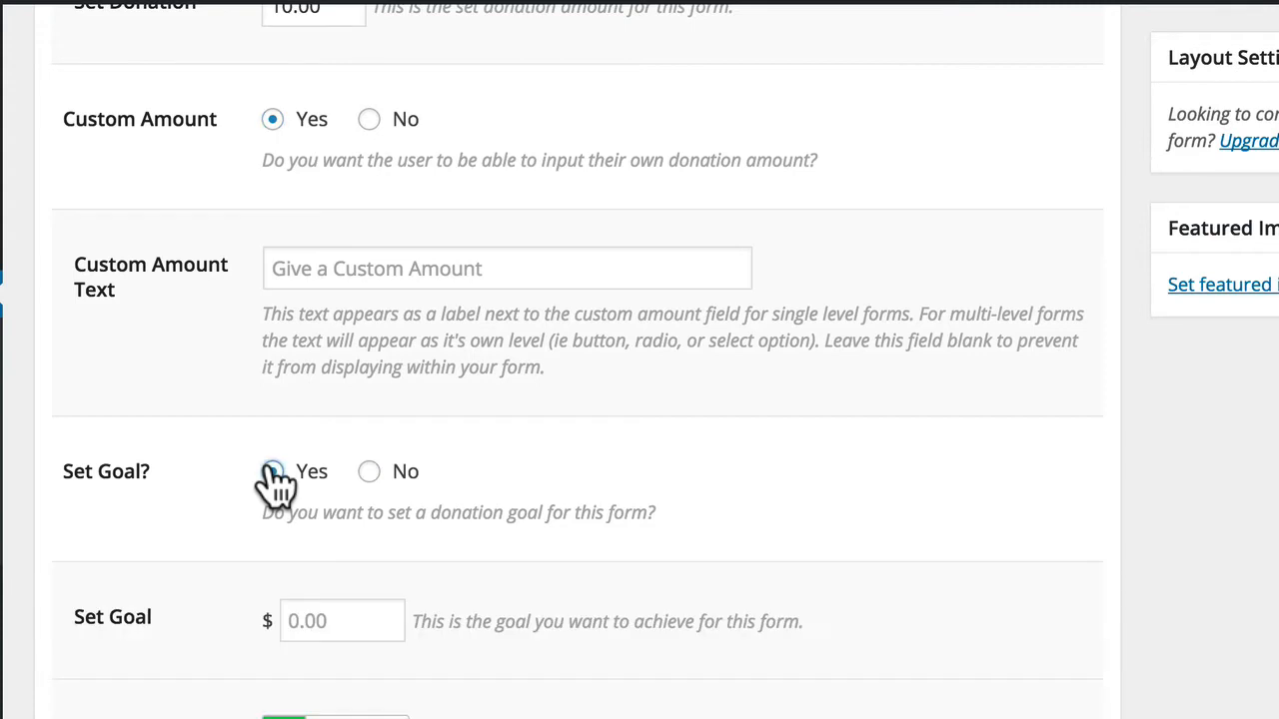
pyautogui.click(289, 620)
pyautogui.write('100.00')
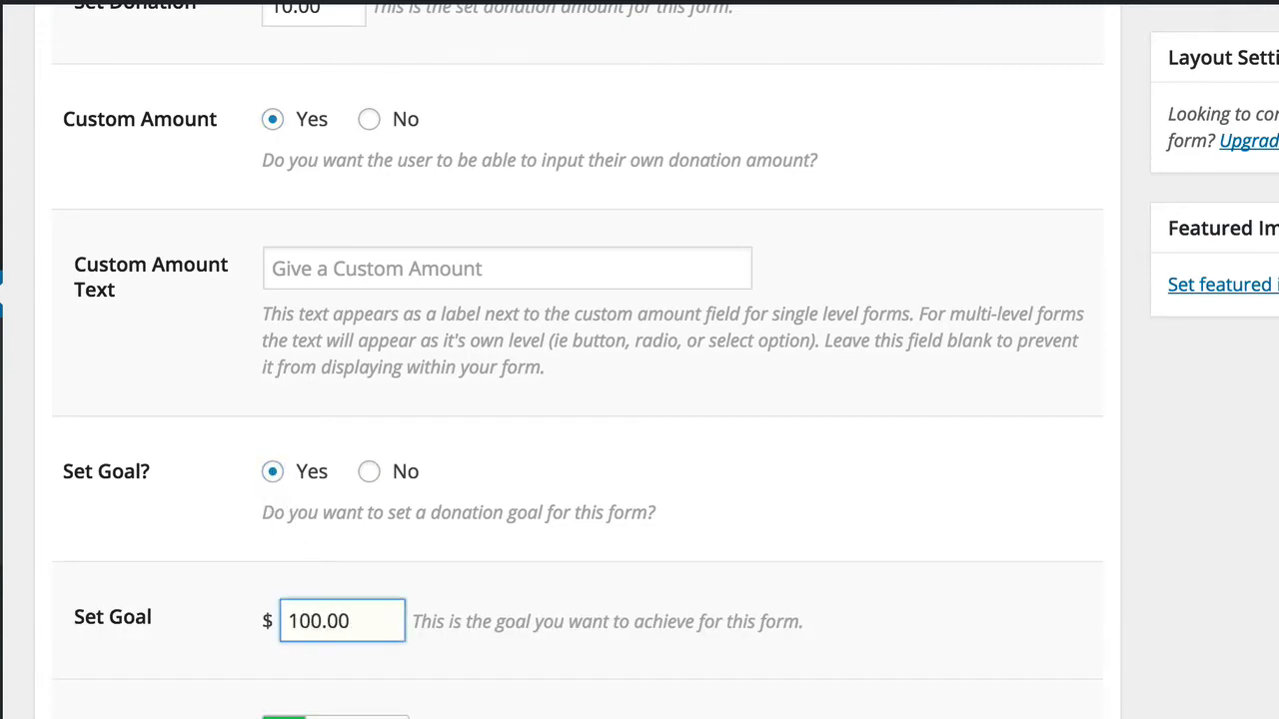
# Make the goal progress bar a darker green, #61bc3a
pyautogui.scroll(-3, 364, 458)
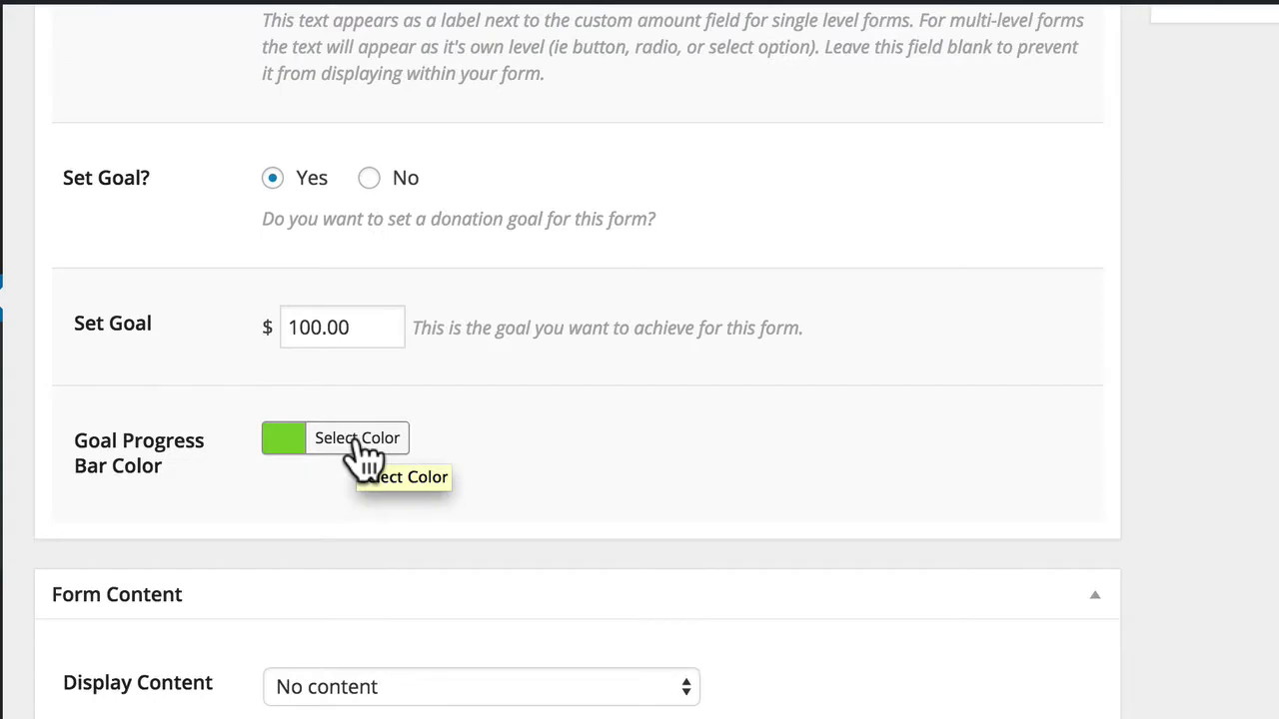
pyautogui.click(356, 442)
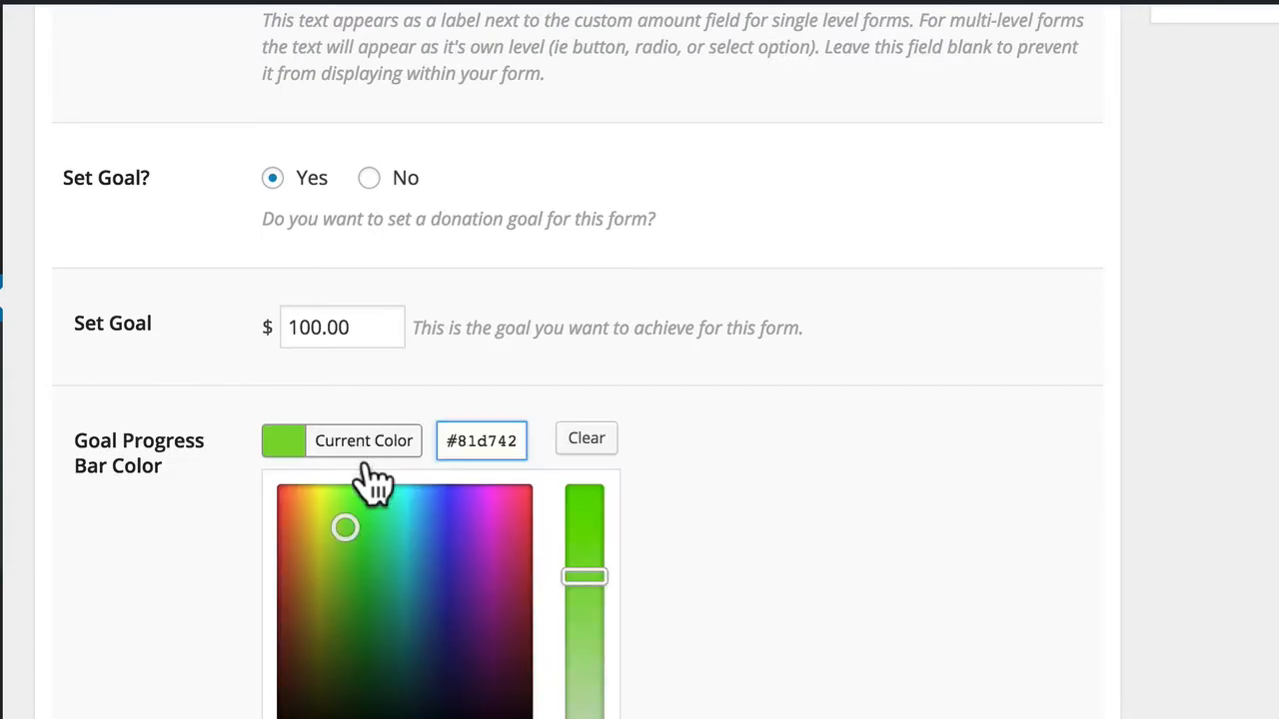
pyautogui.click(351, 551)
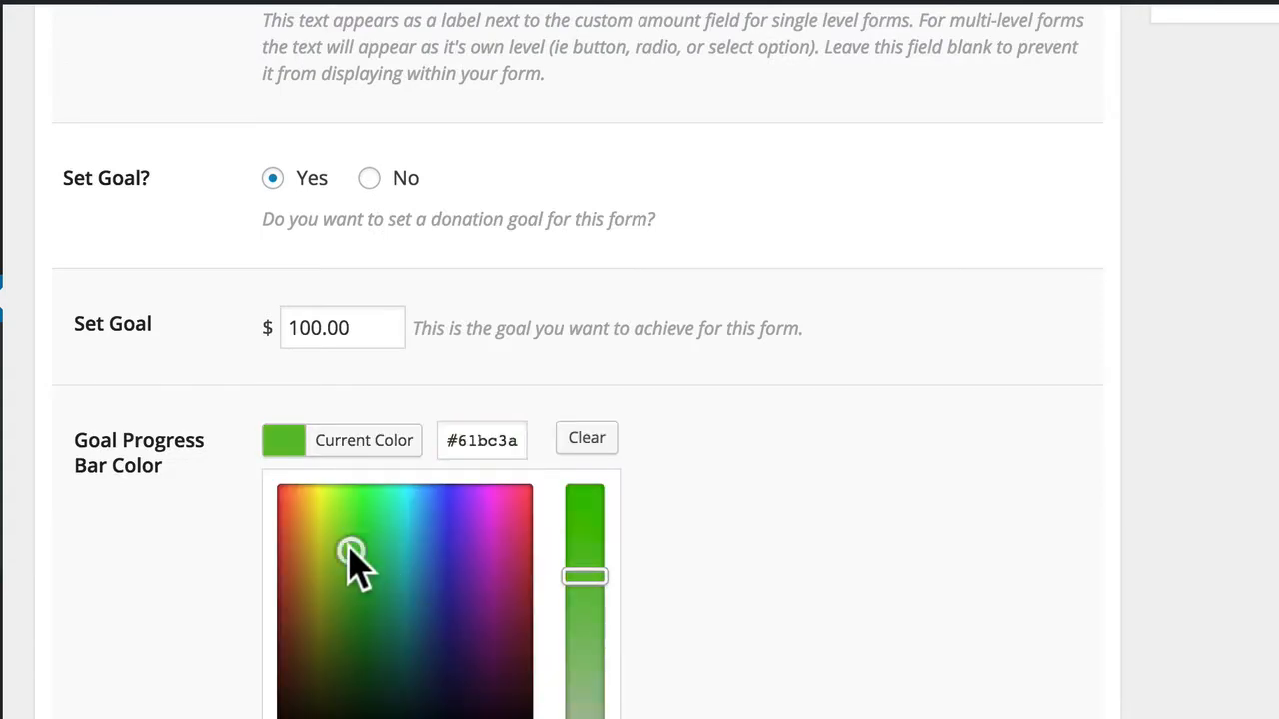
pyautogui.click(770, 586)
pyautogui.scroll(-3, 719, 470)
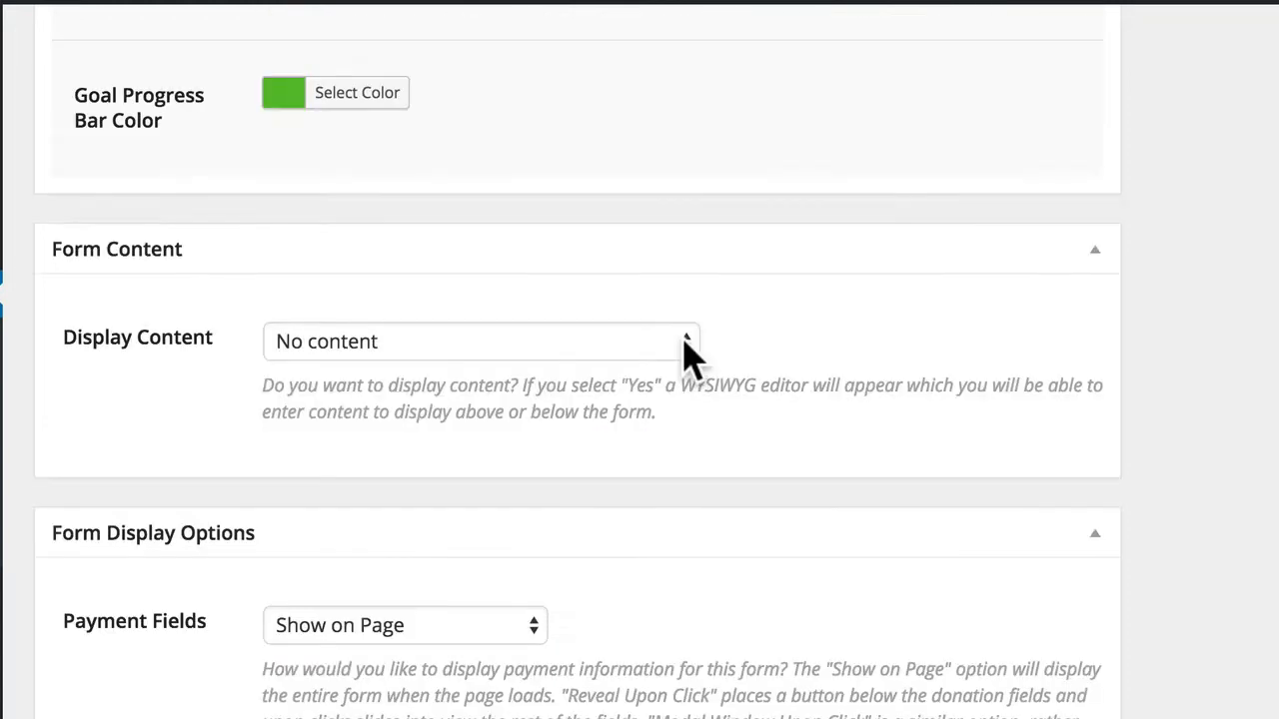
pyautogui.click(687, 352)
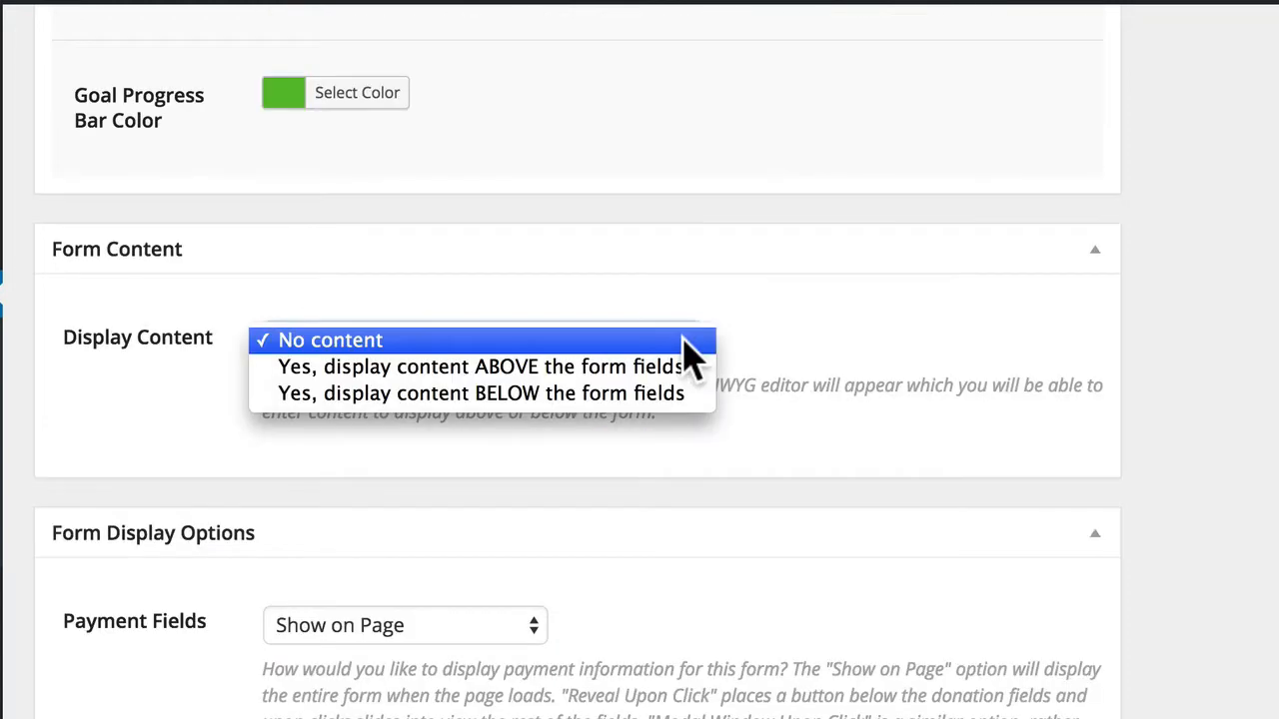
pyautogui.click(756, 355)
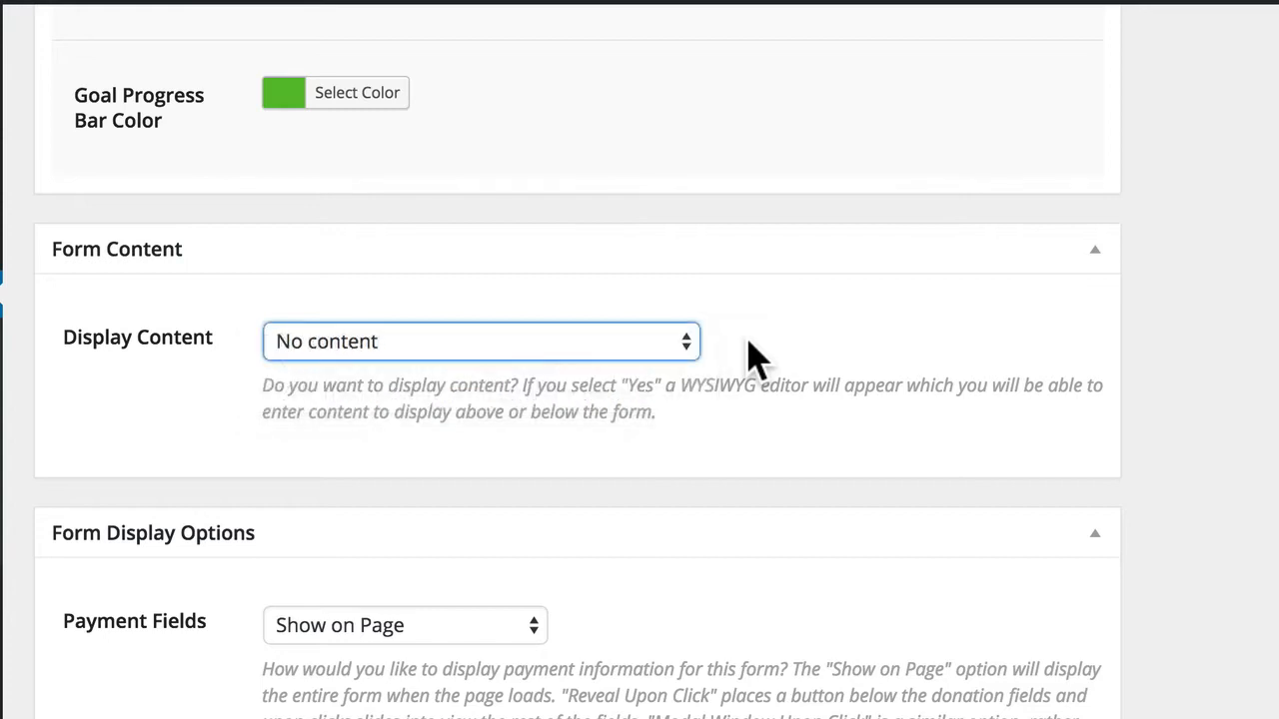
pyautogui.scroll(-5, 752, 344)
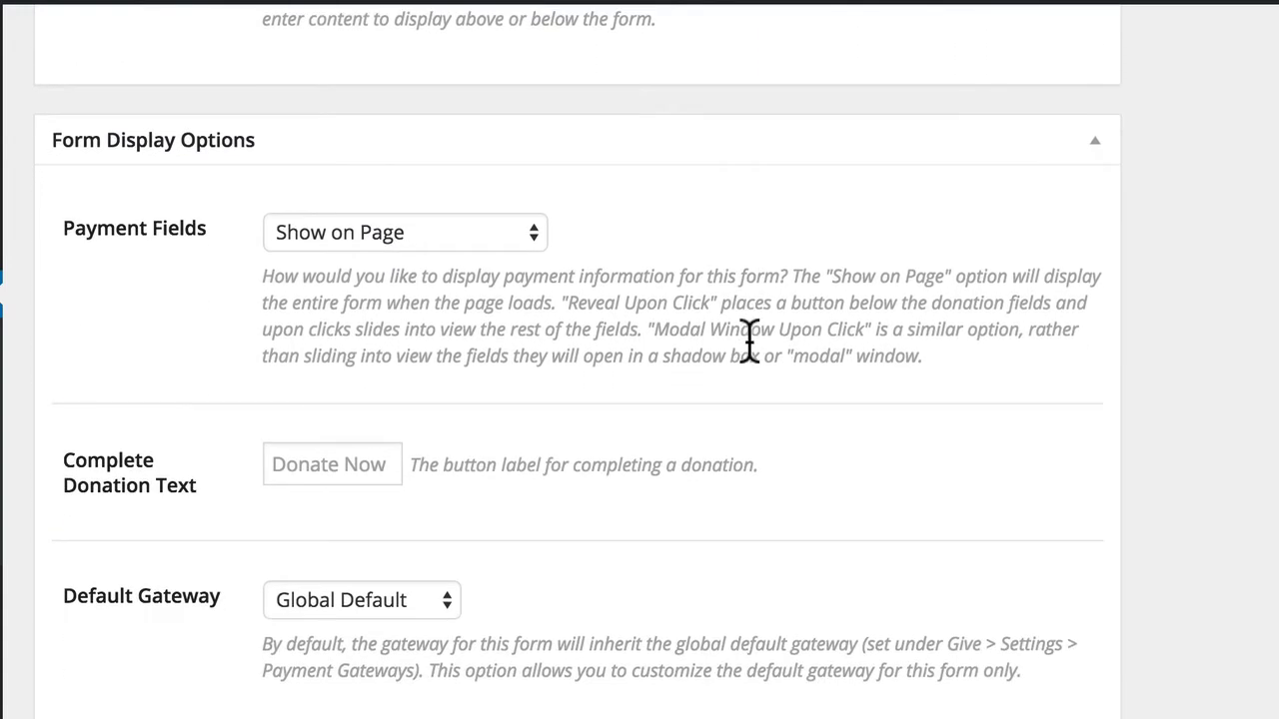
pyautogui.click(538, 230)
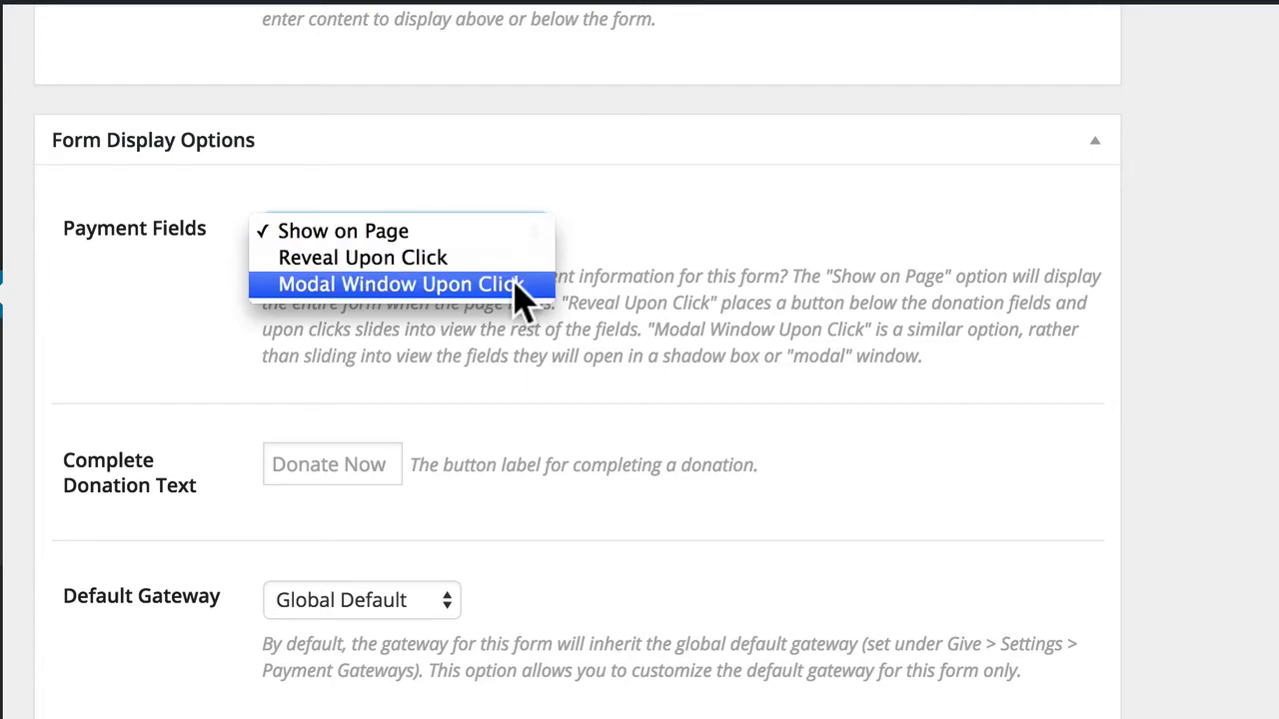
pyautogui.click(419, 230)
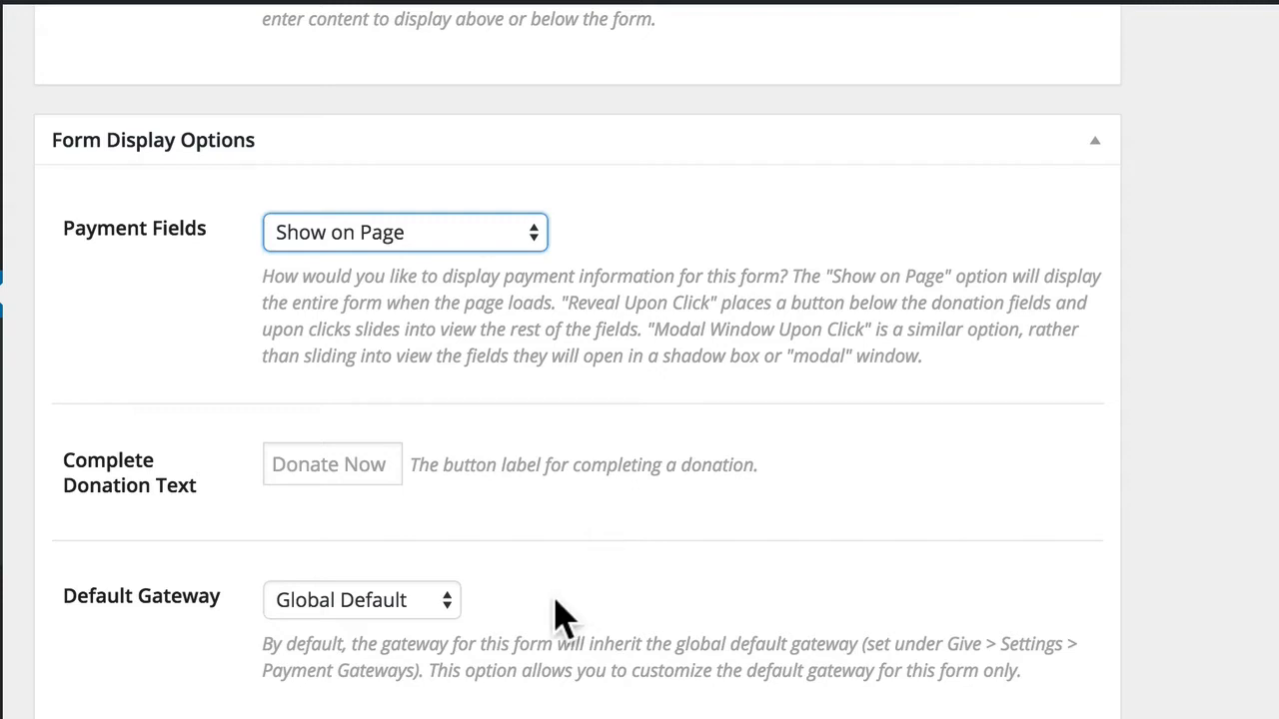
pyautogui.scroll(-3, 563, 613)
pyautogui.scroll(-1, 564, 618)
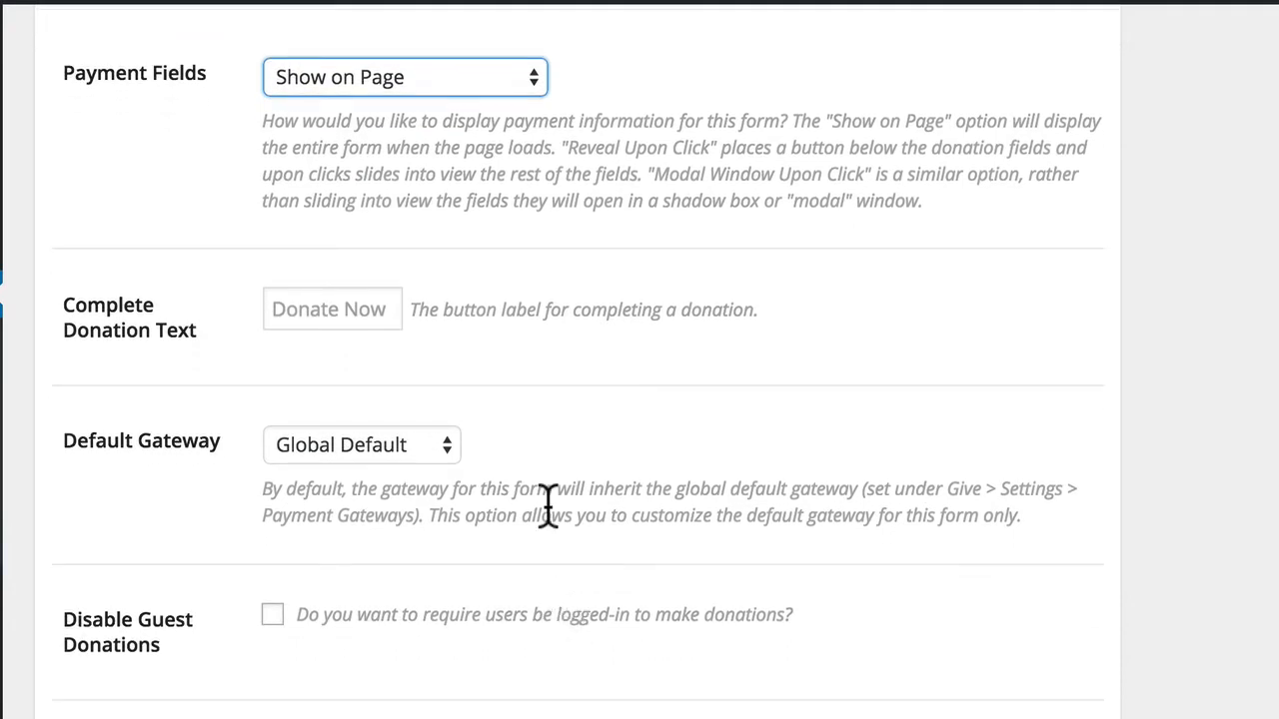
pyautogui.click(390, 446)
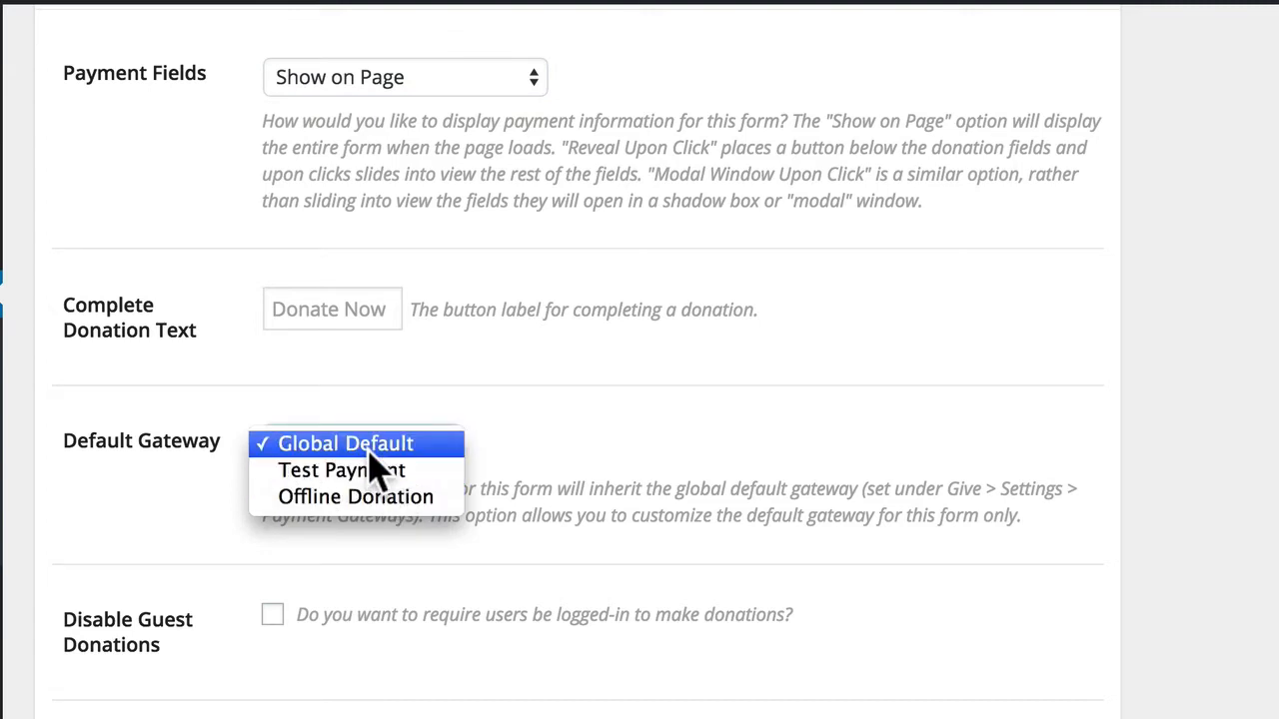
pyautogui.click(369, 453)
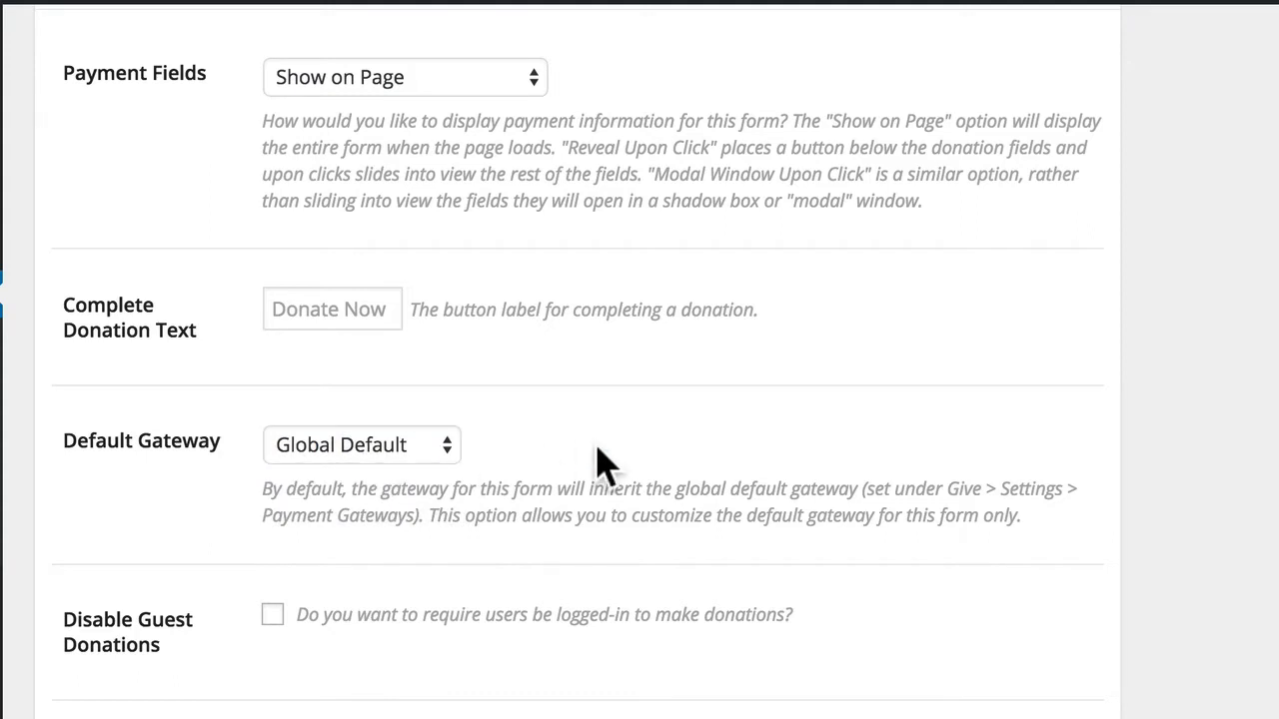
pyautogui.scroll(-4, 528, 645)
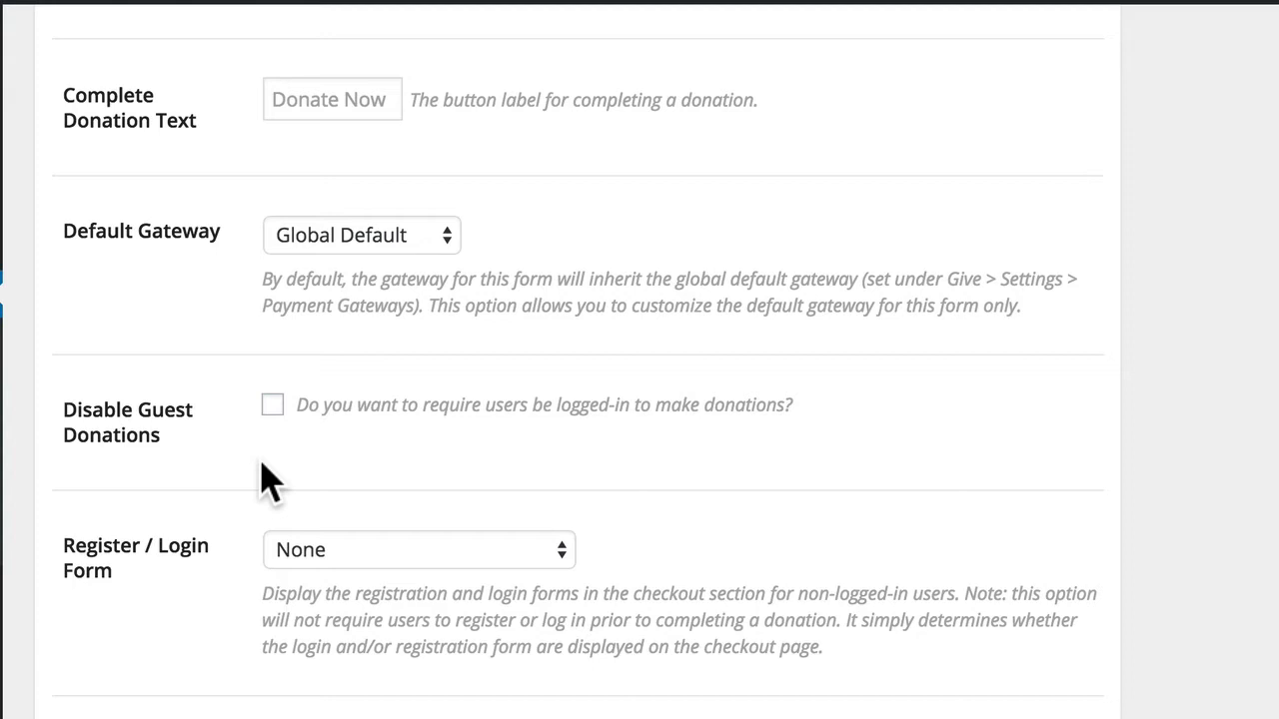
pyautogui.scroll(-3, 674, 505)
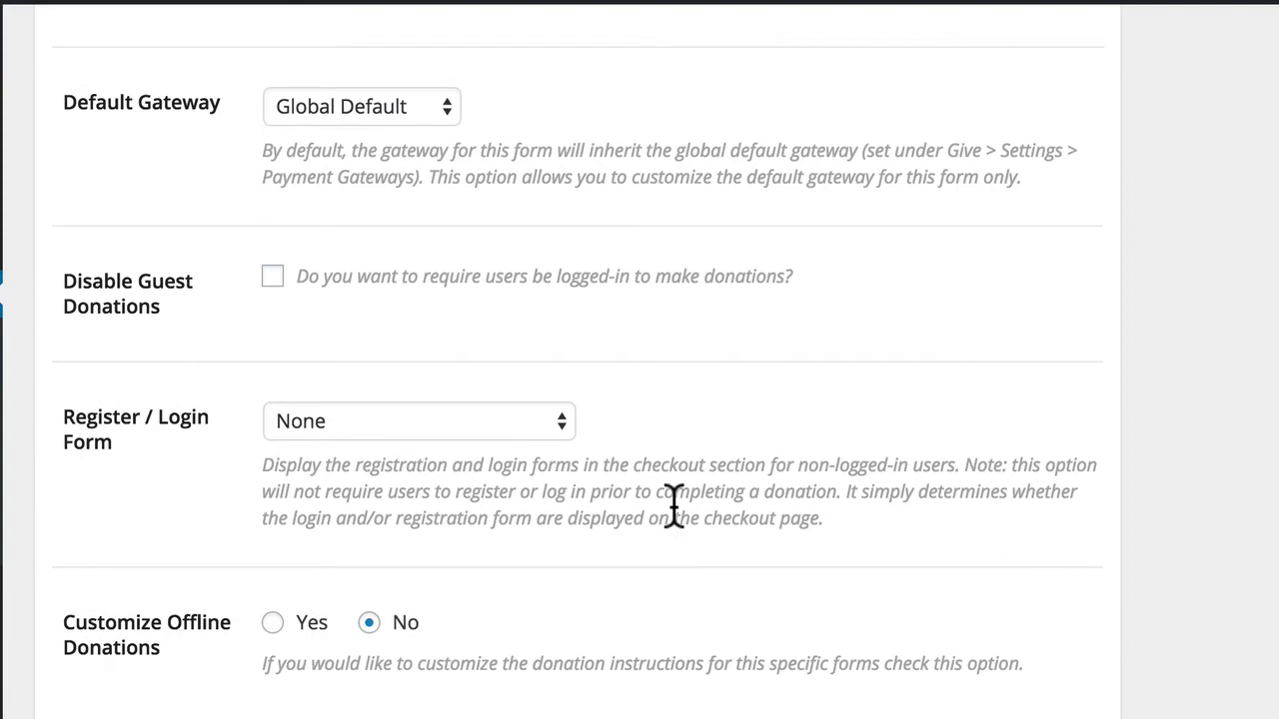
pyautogui.click(357, 422)
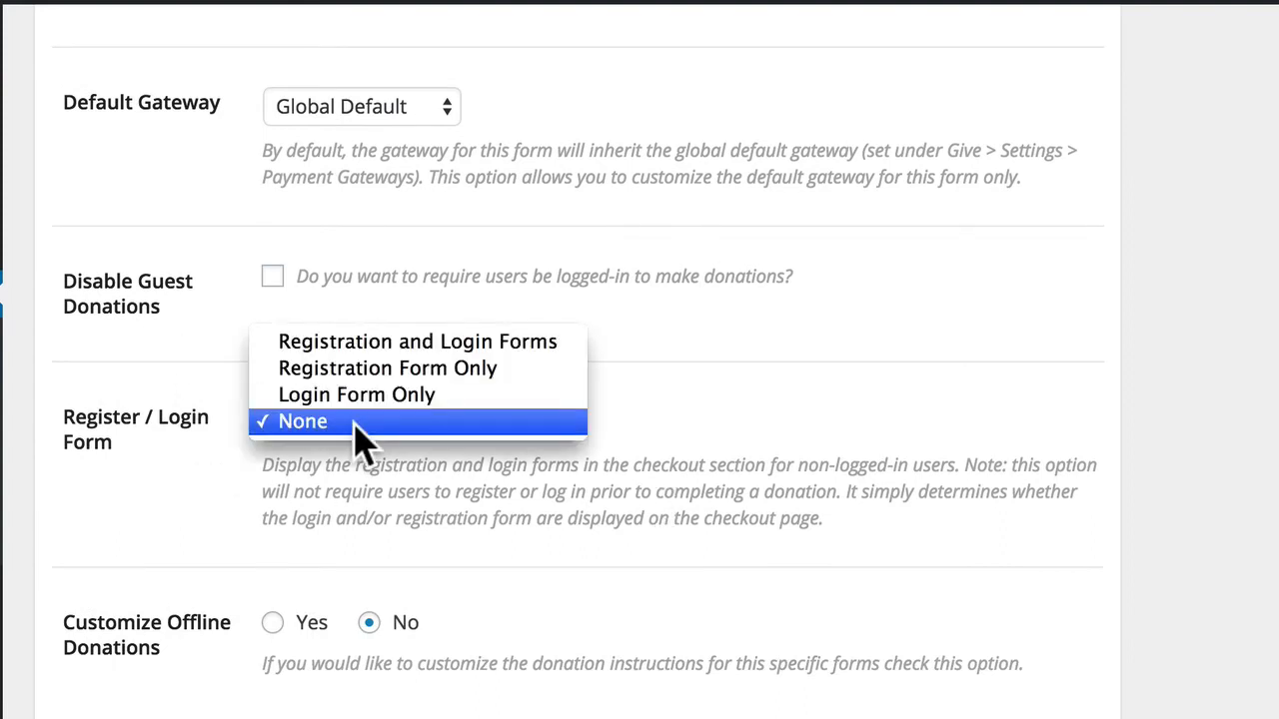
pyautogui.click(357, 422)
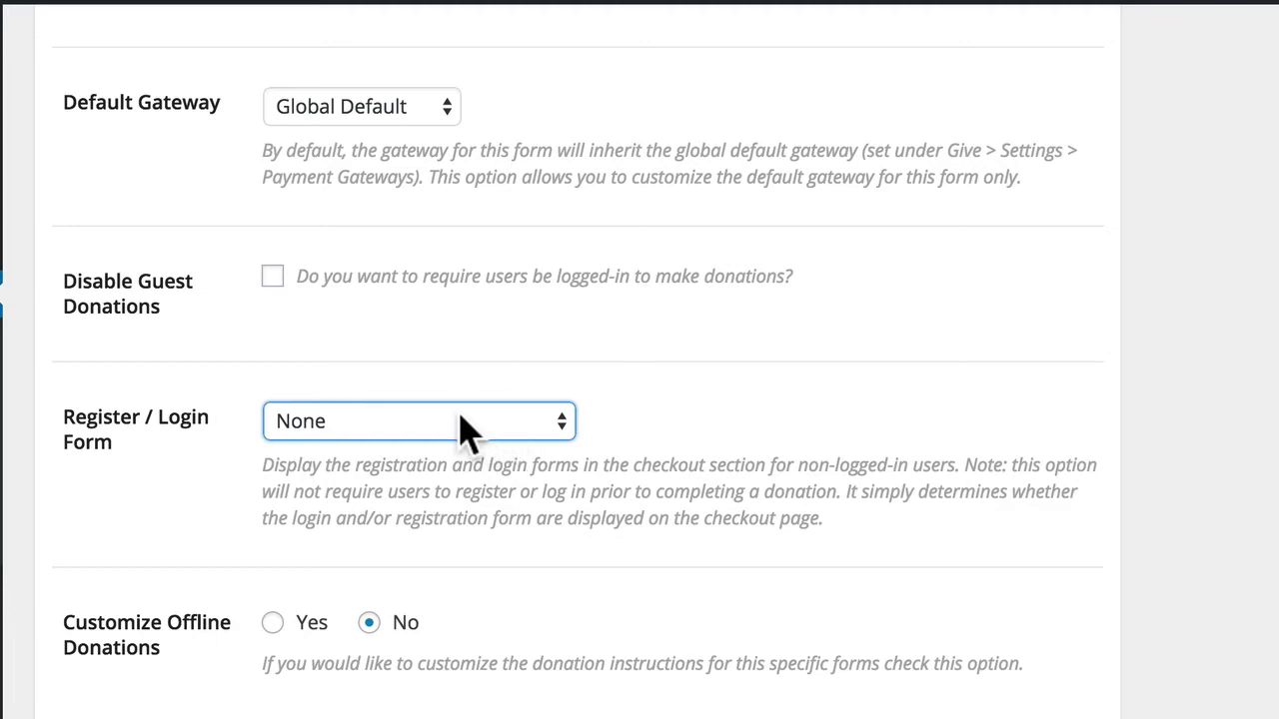
pyautogui.scroll(-3, 560, 440)
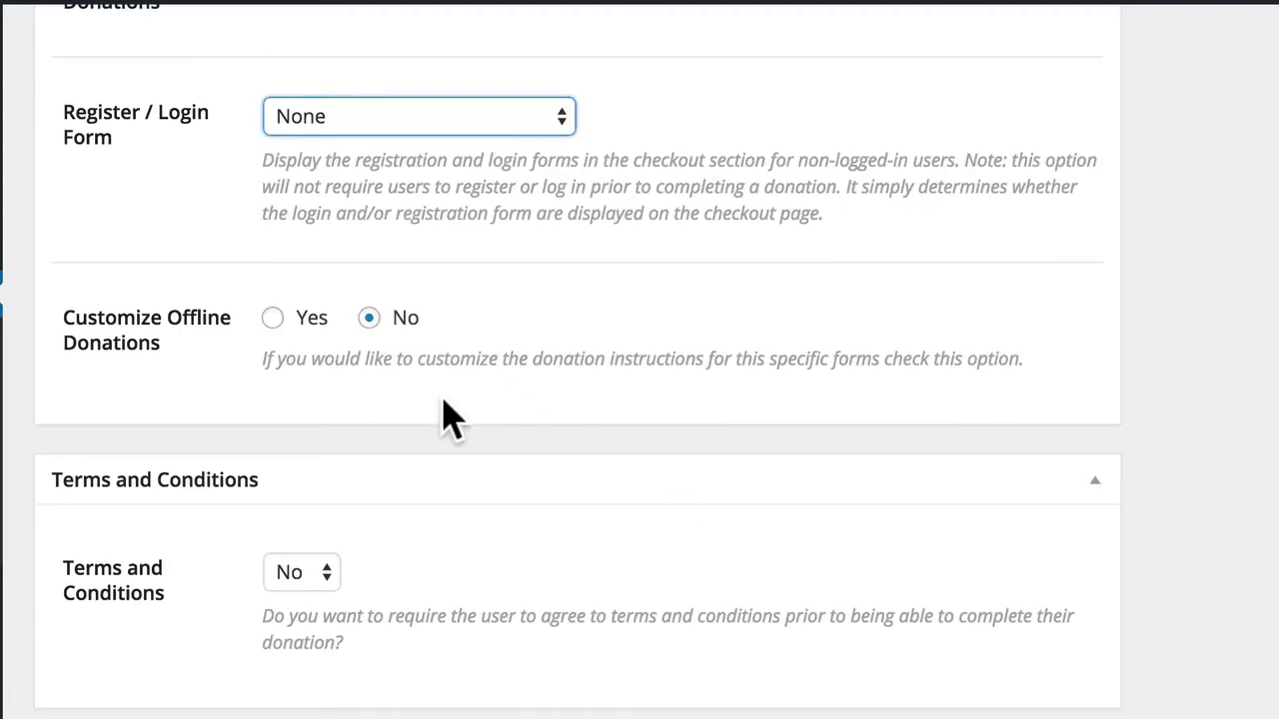
pyautogui.click(273, 320)
pyautogui.scroll(-1, 1257, 450)
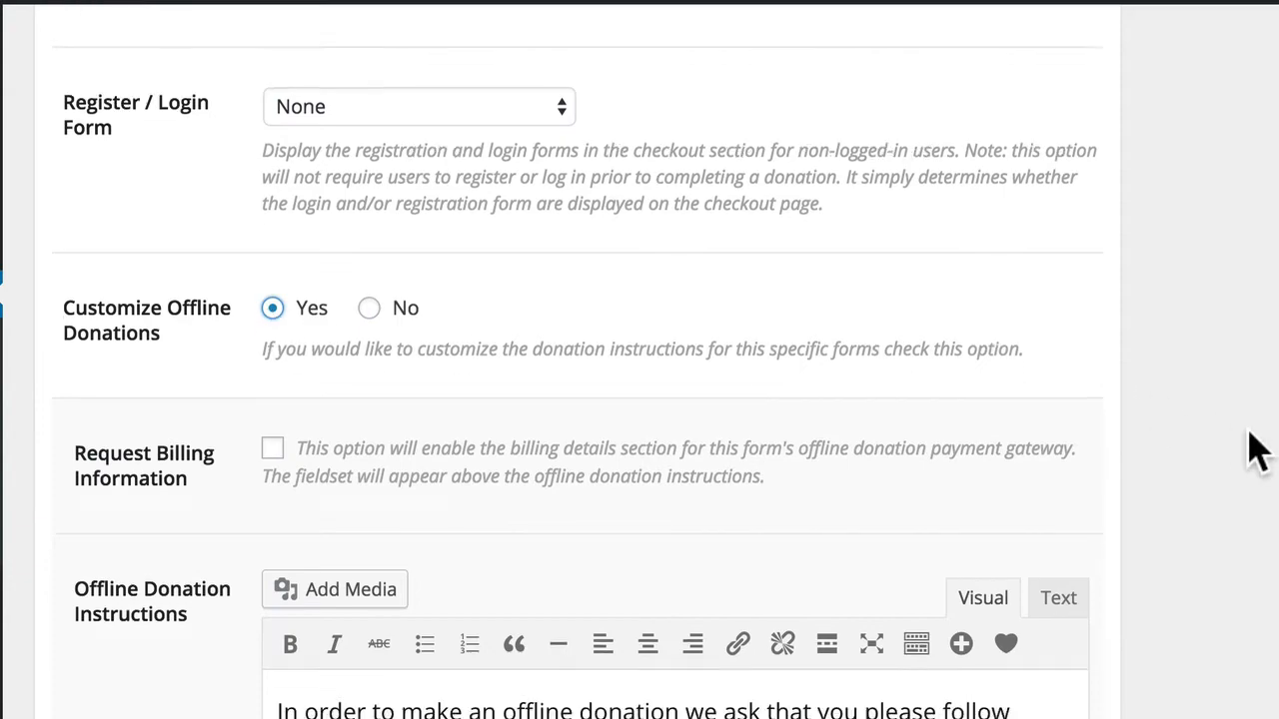
pyautogui.scroll(-4, 1257, 449)
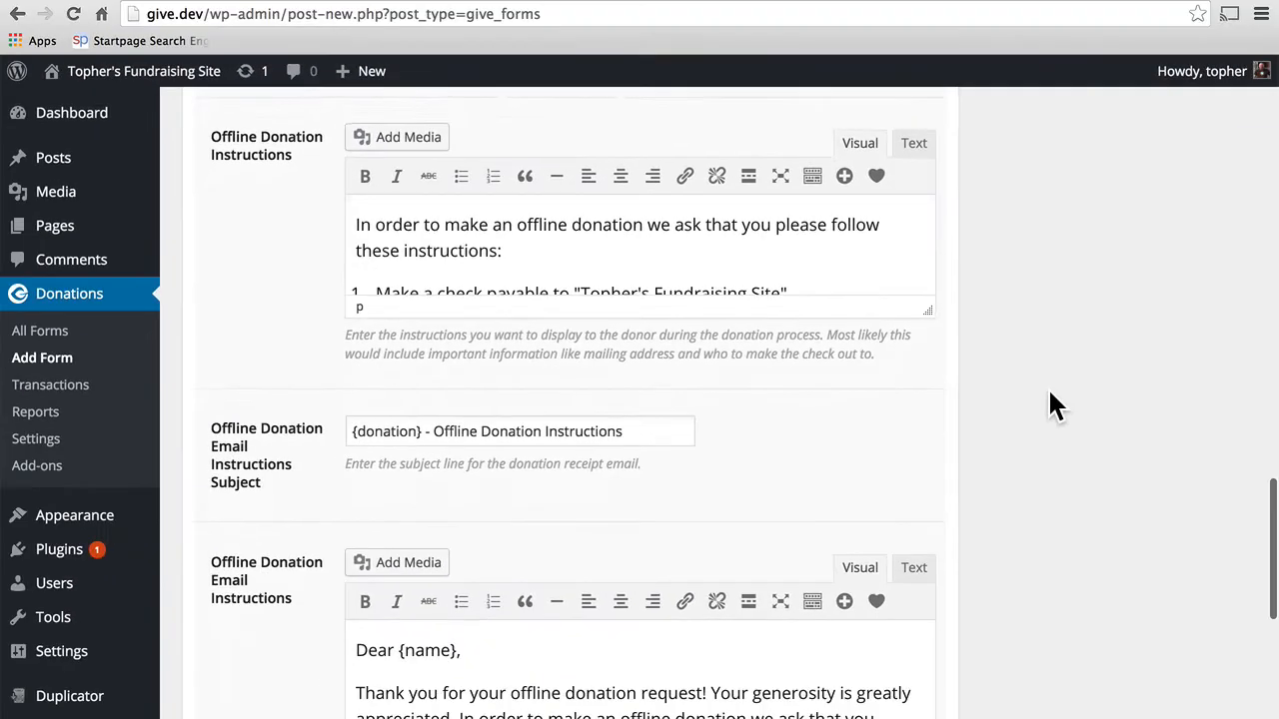
pyautogui.scroll(-3, 1047, 387)
pyautogui.scroll(6, 1047, 387)
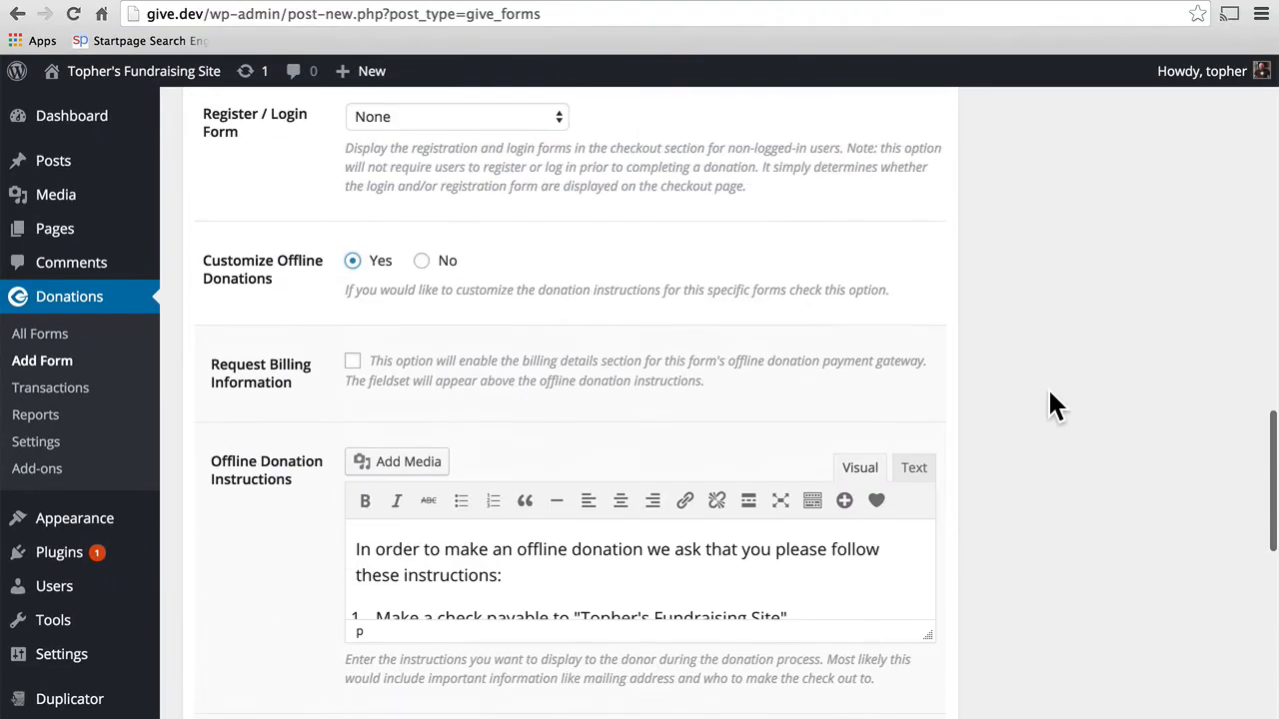
pyautogui.click(422, 261)
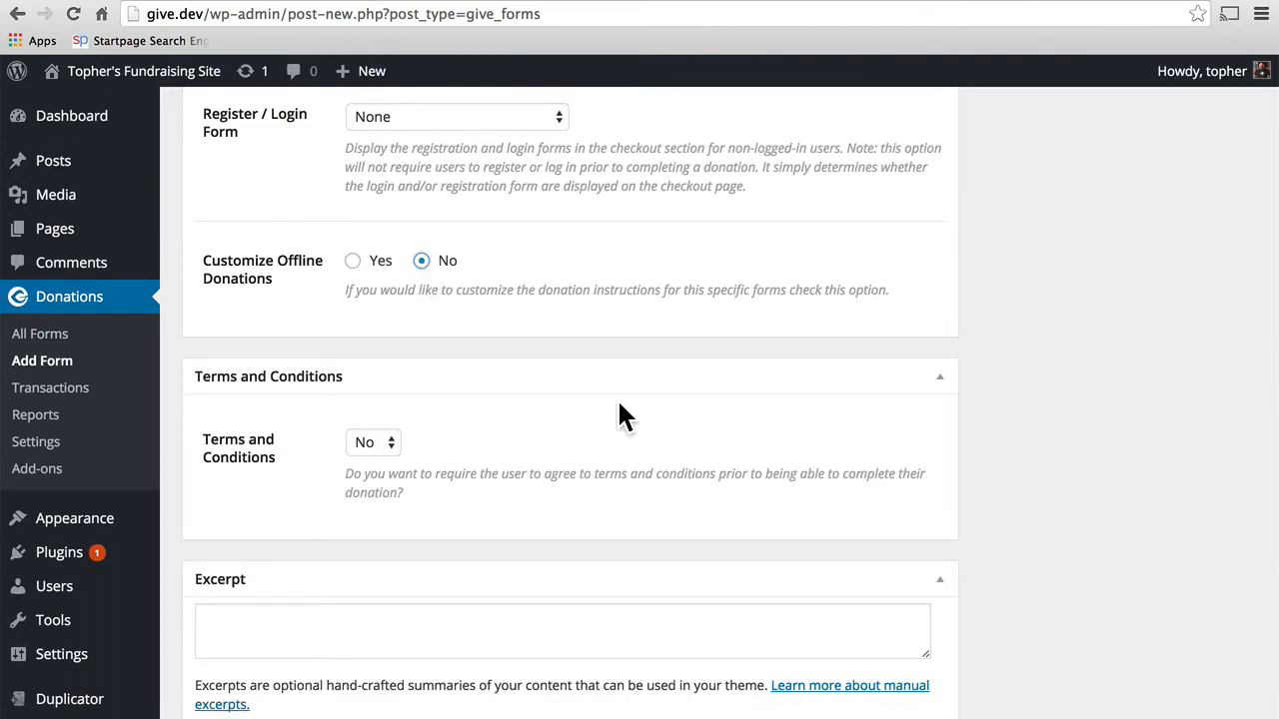
pyautogui.scroll(-2, 619, 415)
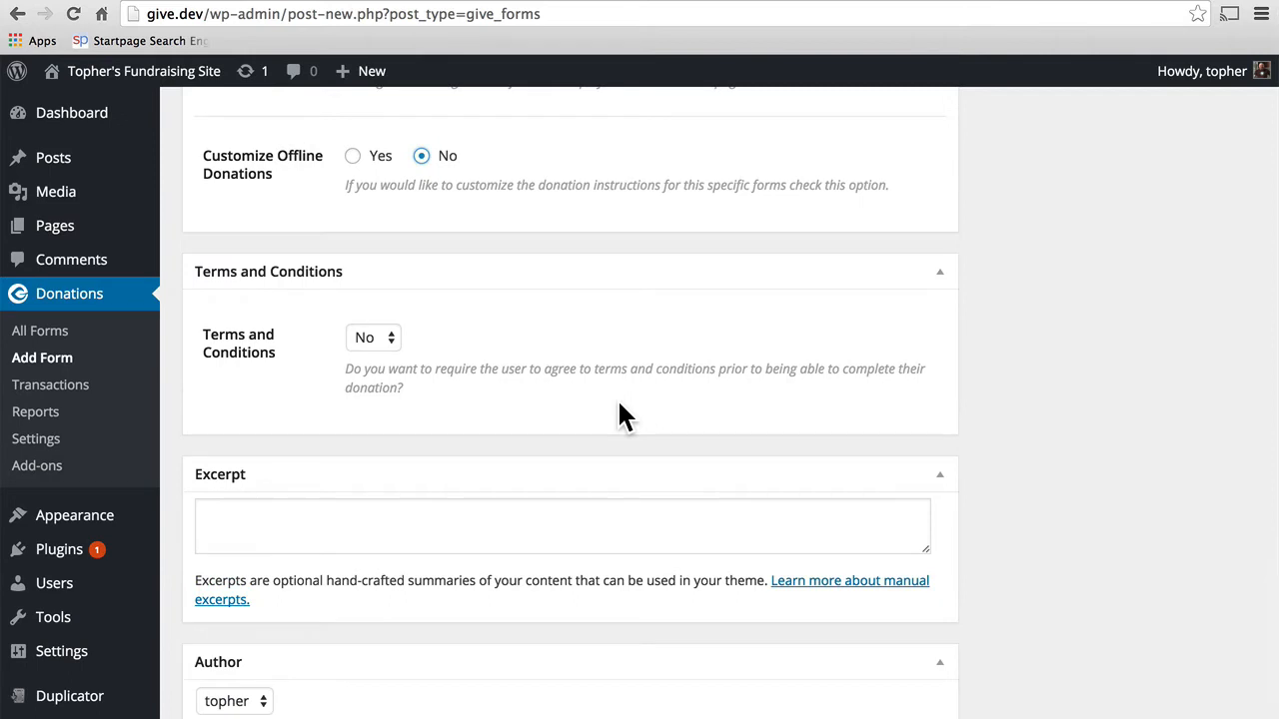
pyautogui.click(383, 340)
pyautogui.click(375, 355)
pyautogui.scroll(-5, 967, 506)
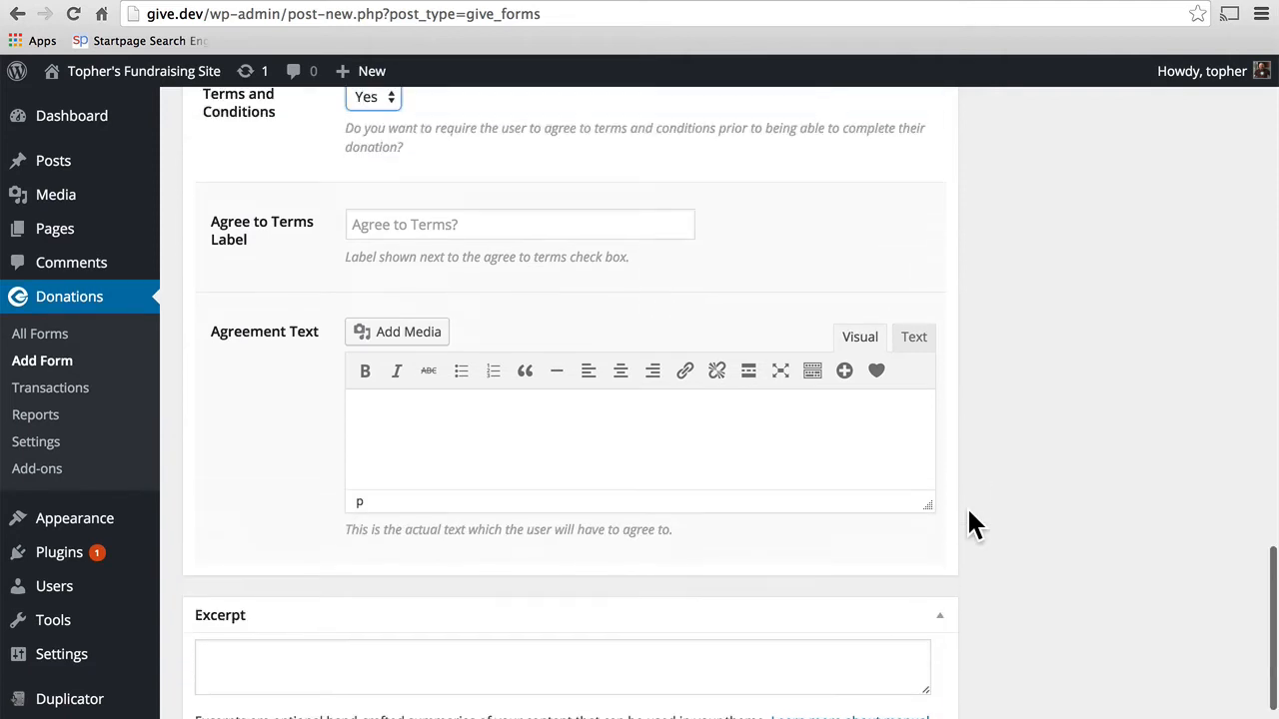
pyautogui.click(540, 229)
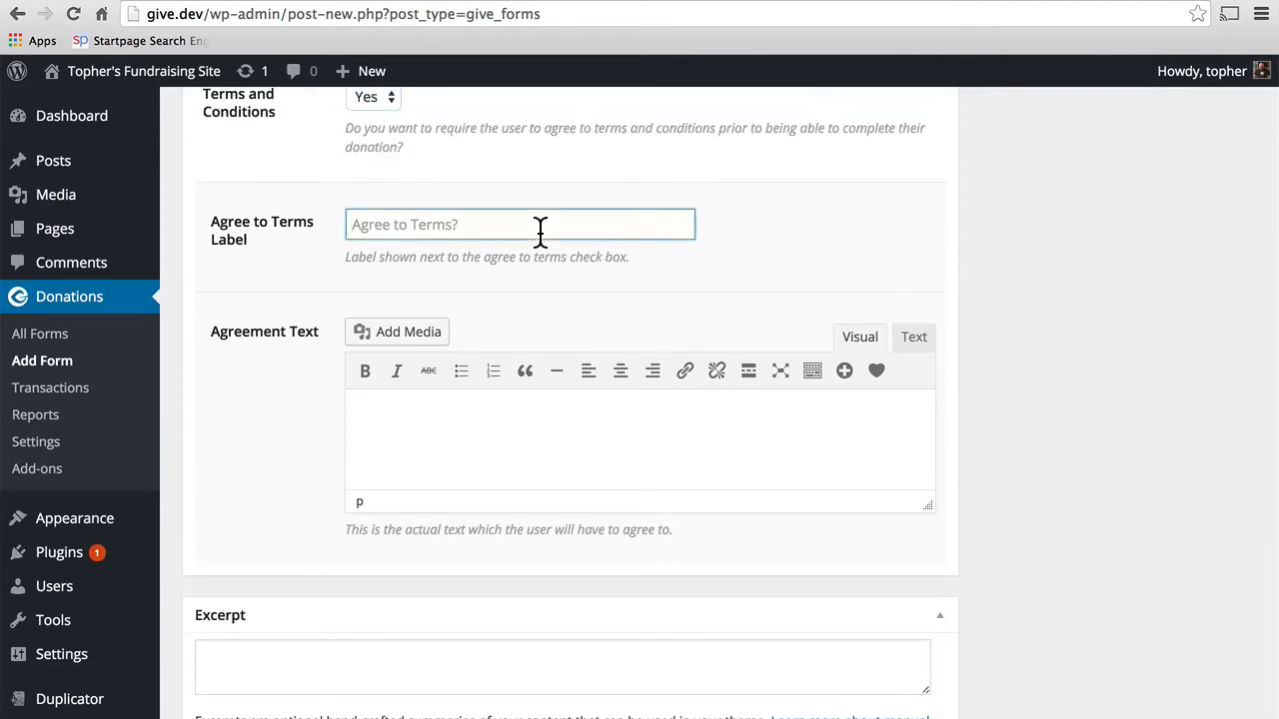
pyautogui.click(479, 460)
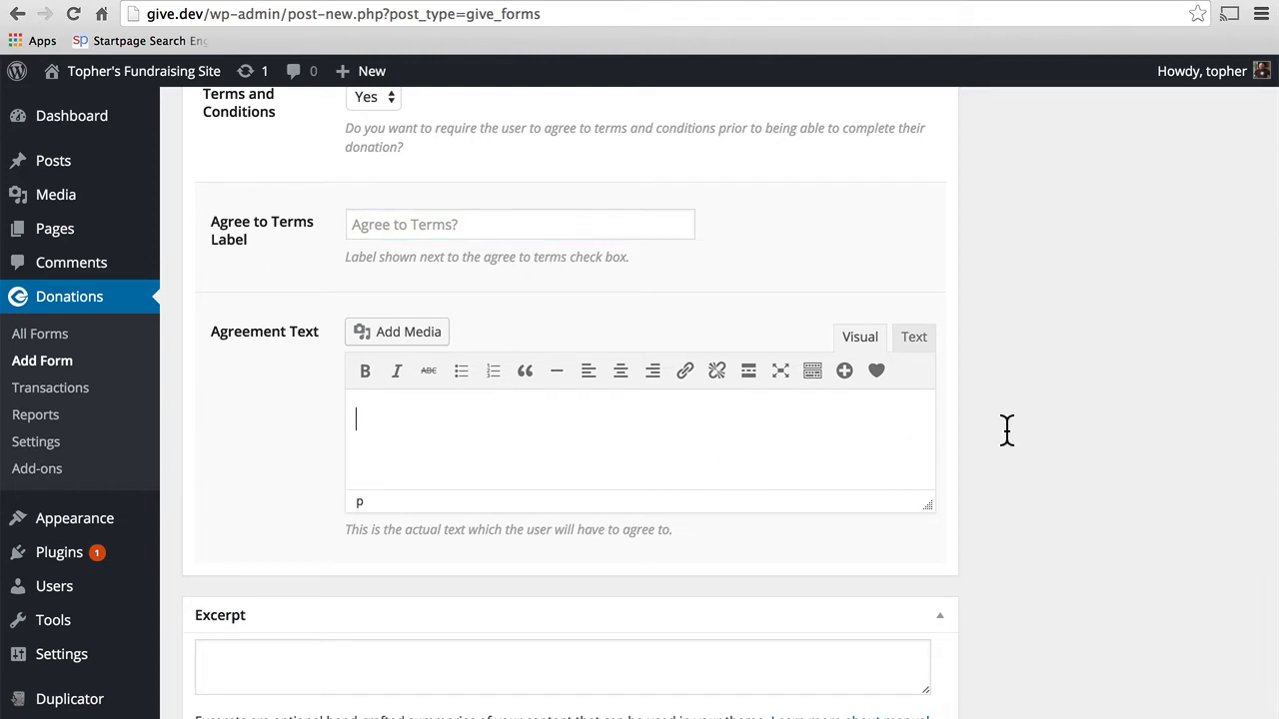
pyautogui.scroll(2, 1007, 429)
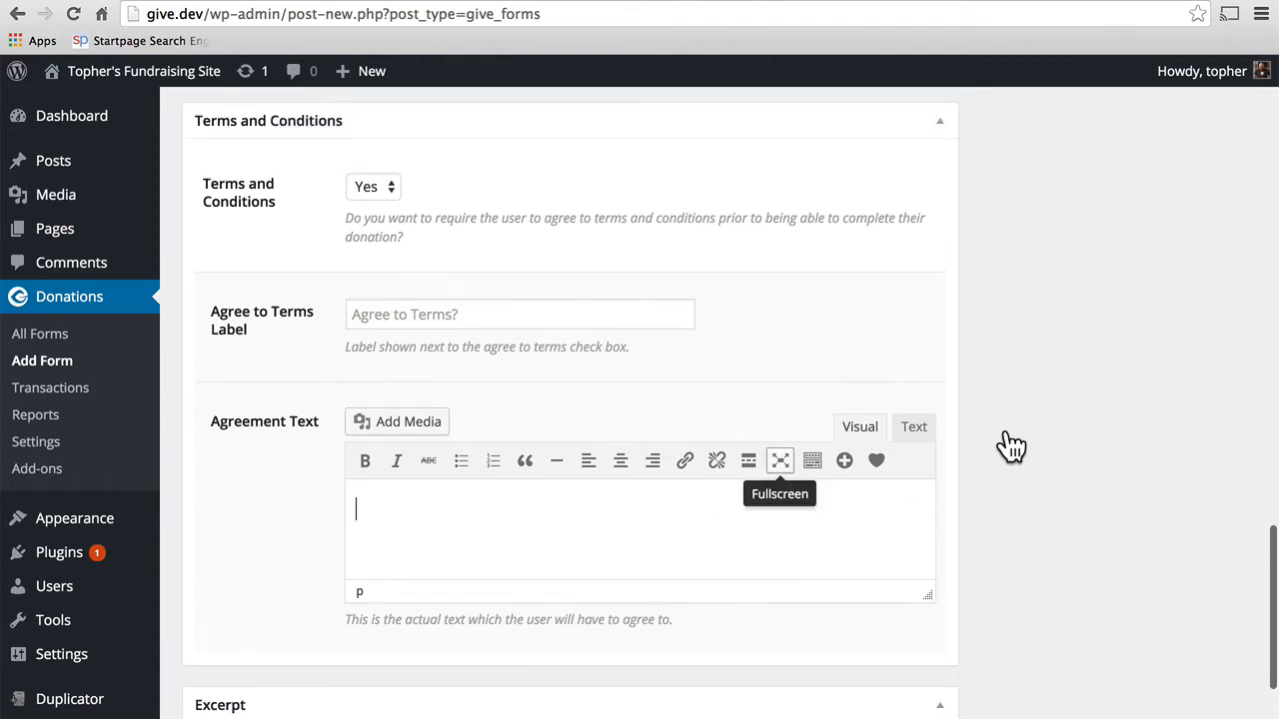
pyautogui.click(376, 187)
pyautogui.click(365, 168)
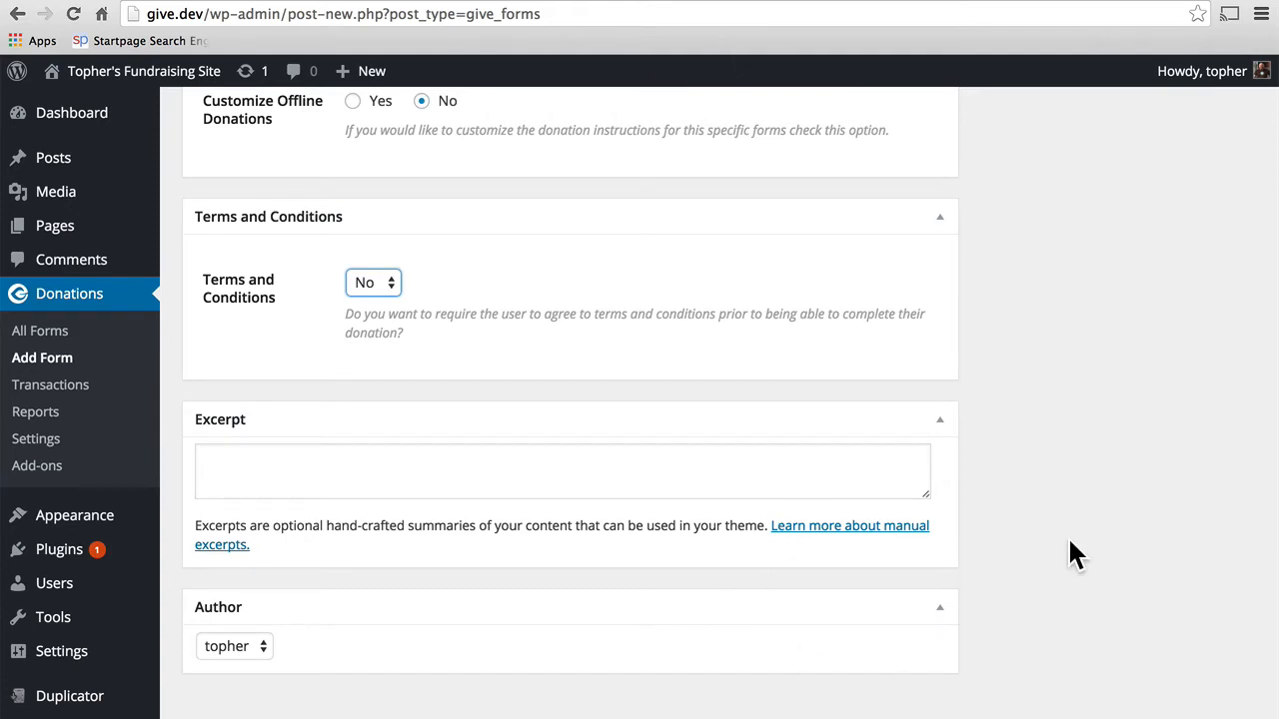
pyautogui.scroll(15, 1069, 541)
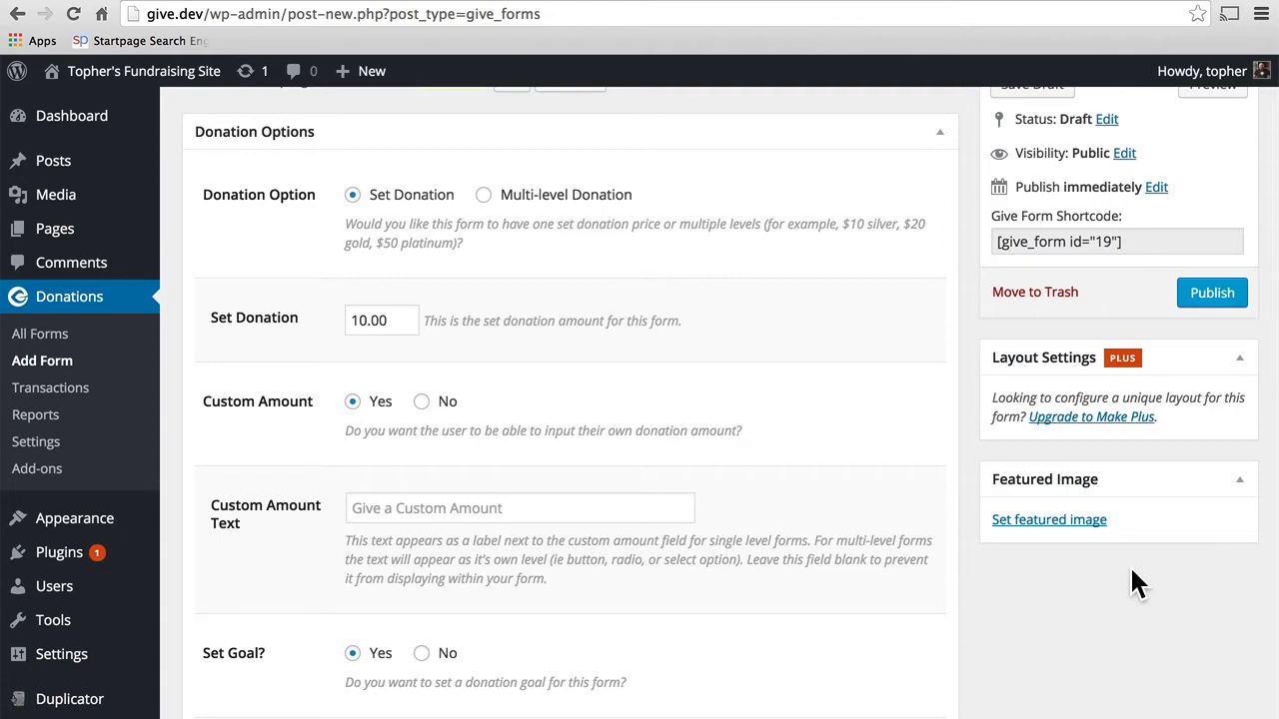
# Publish Basic Form, select its [give_form id="19"] shortcode, and view the live form
pyautogui.scroll(3, 1133, 583)
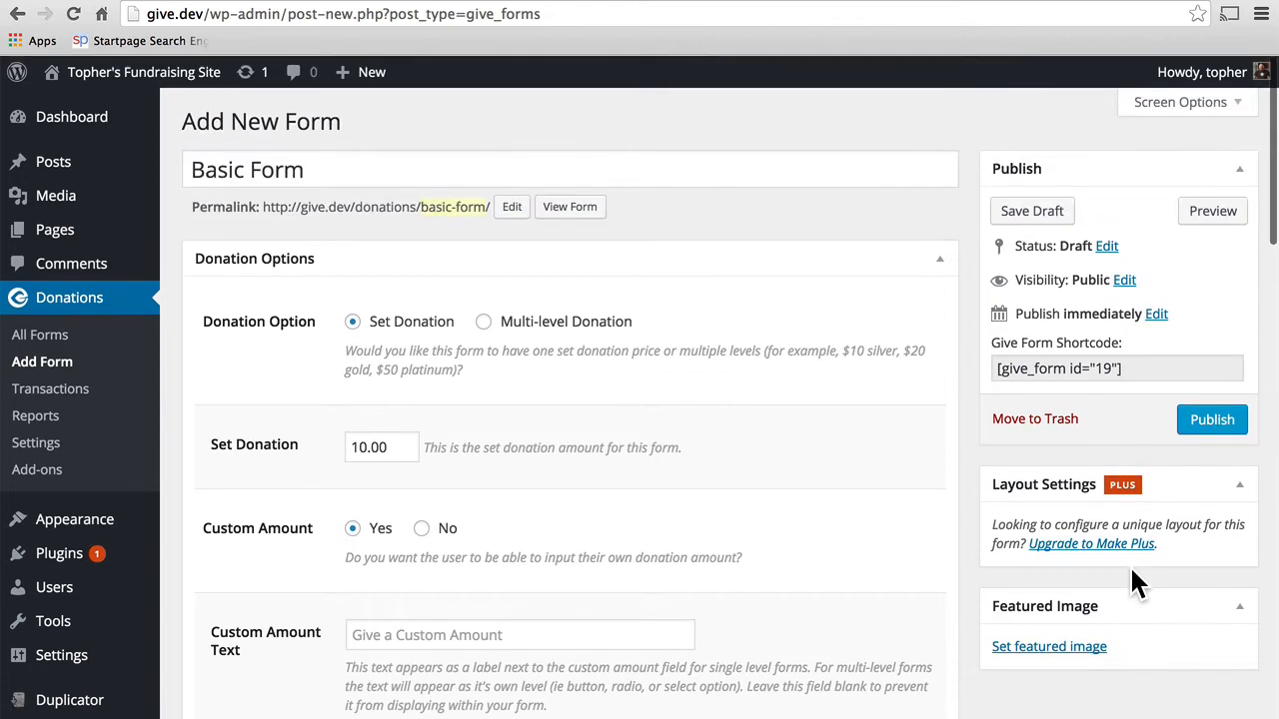
pyautogui.click(1205, 428)
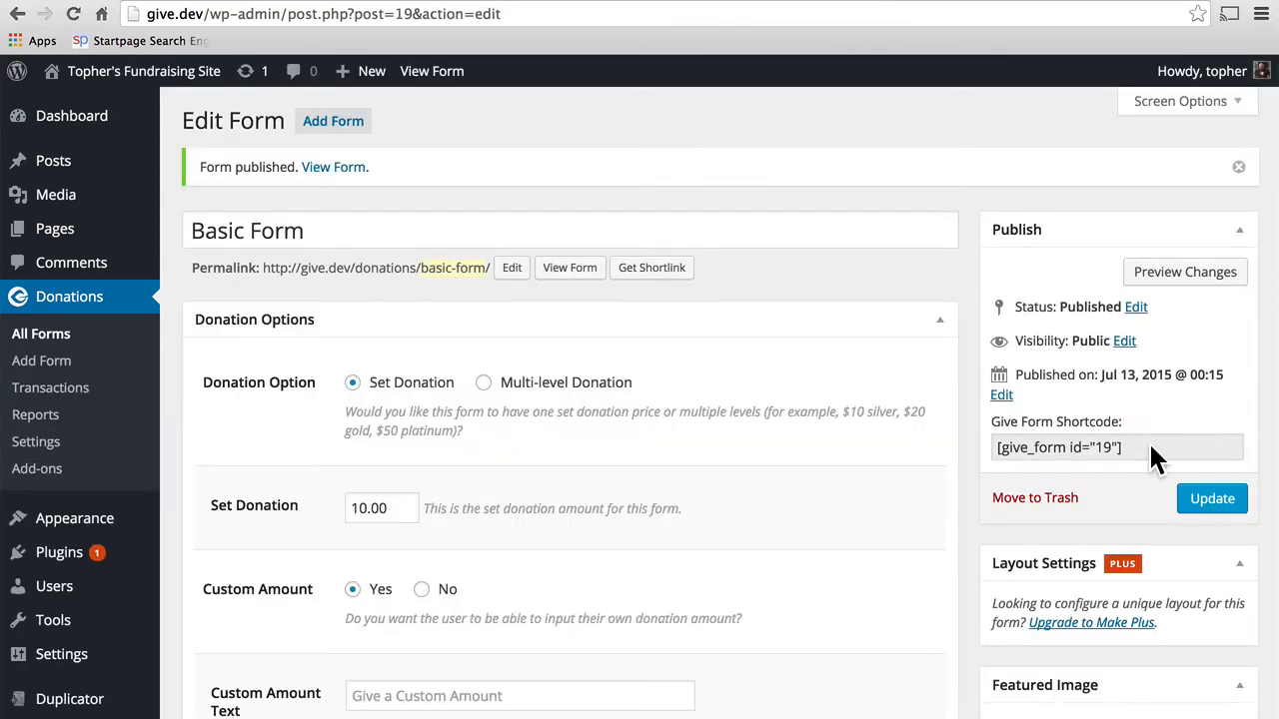
pyautogui.click(1139, 453)
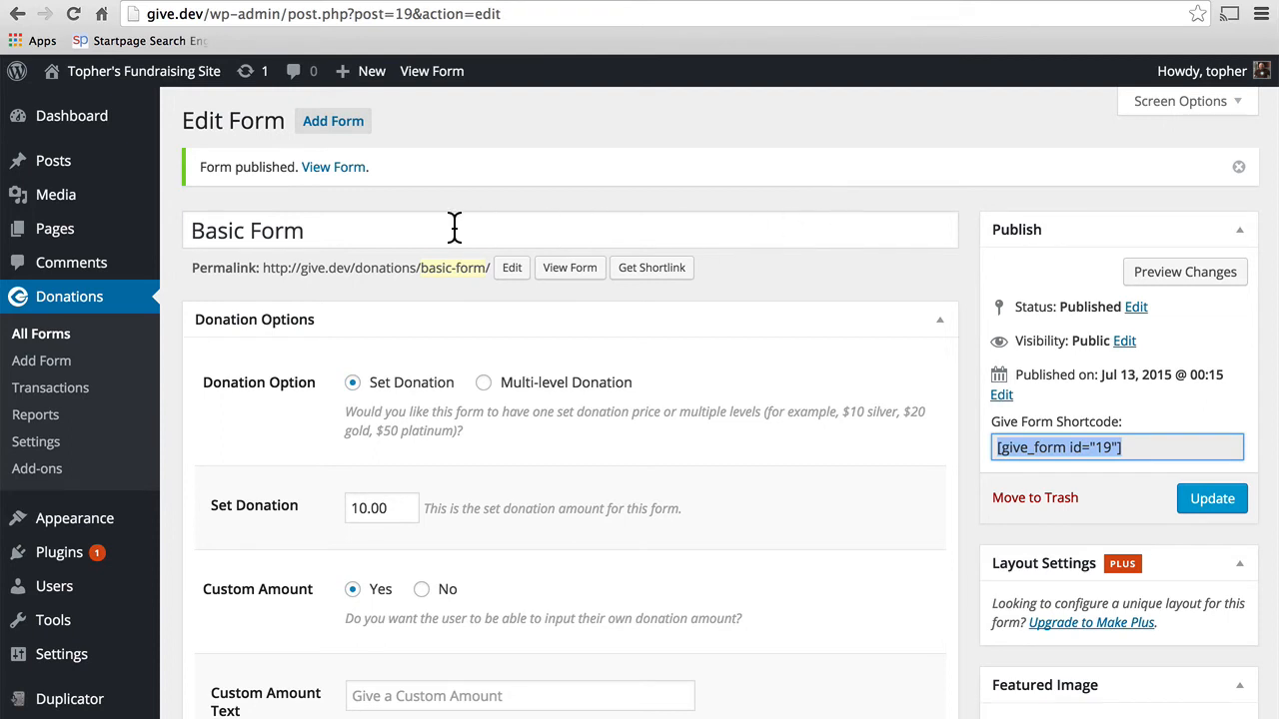
pyautogui.click(334, 169)
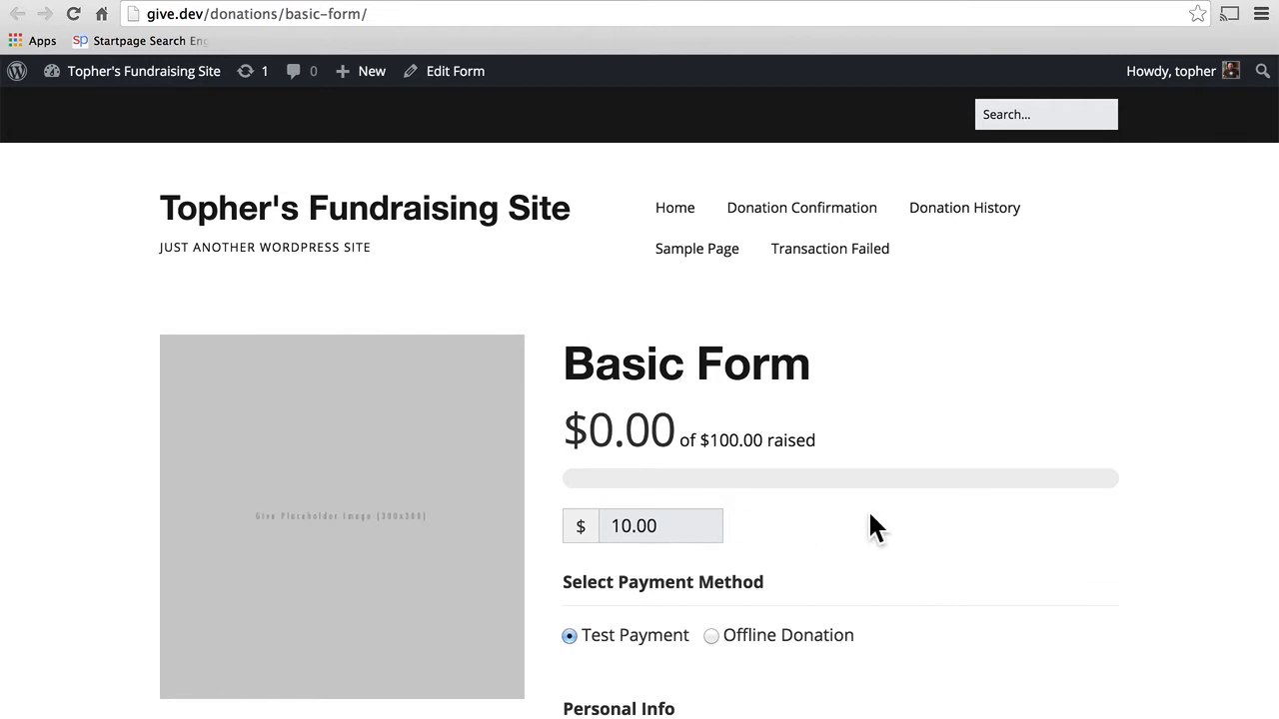
# Edit the live form's amount from 10.00 to 20.00 so the total shows $20.00
pyautogui.scroll(-5, 871, 525)
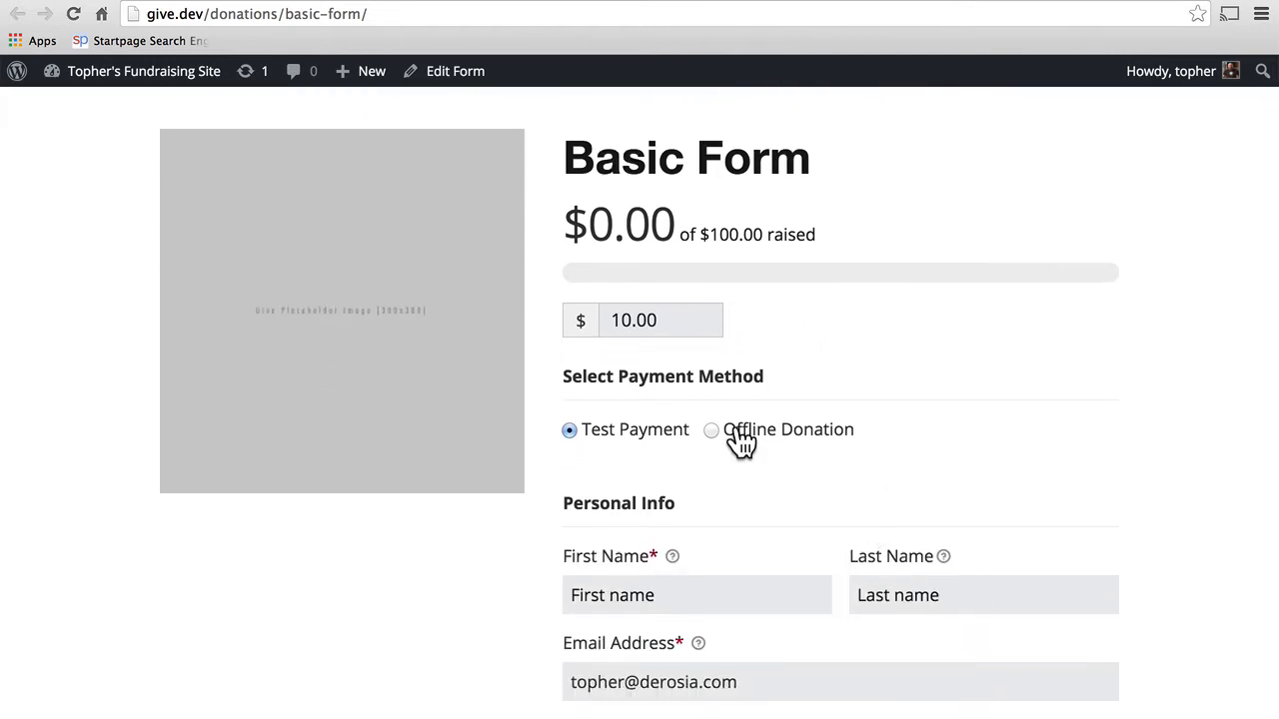
pyautogui.scroll(-5, 1000, 451)
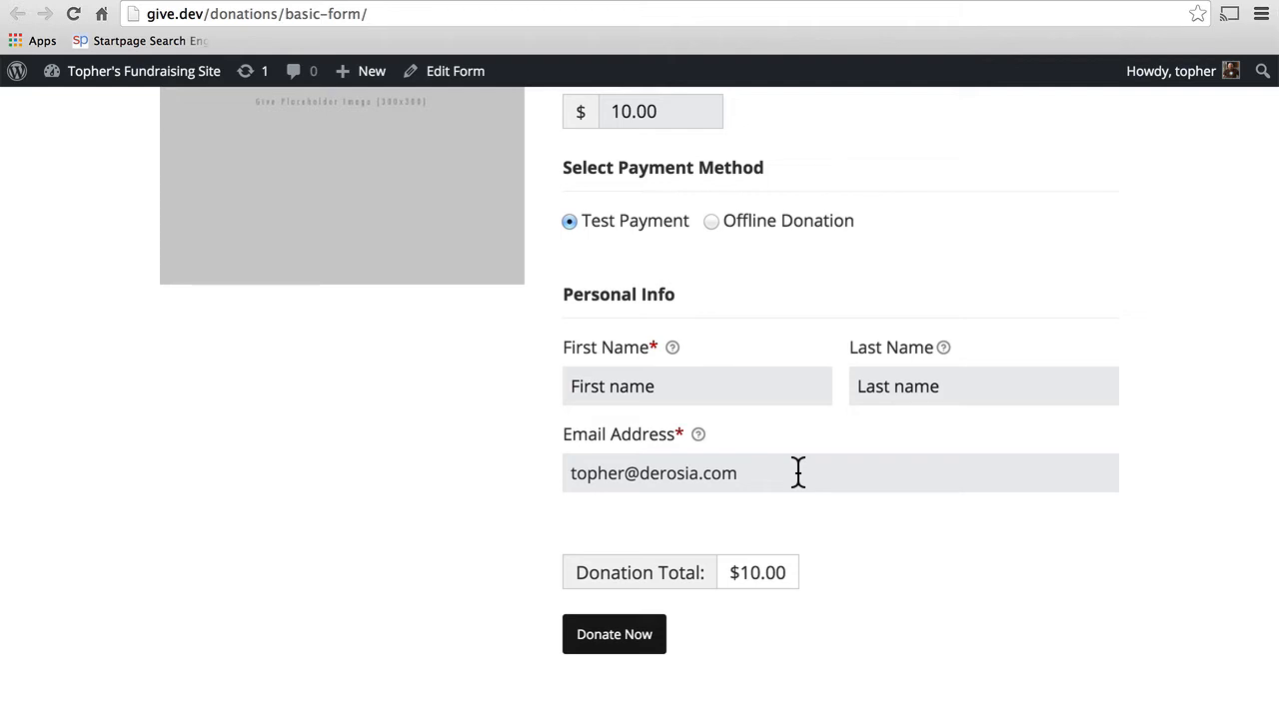
pyautogui.scroll(3, 797, 470)
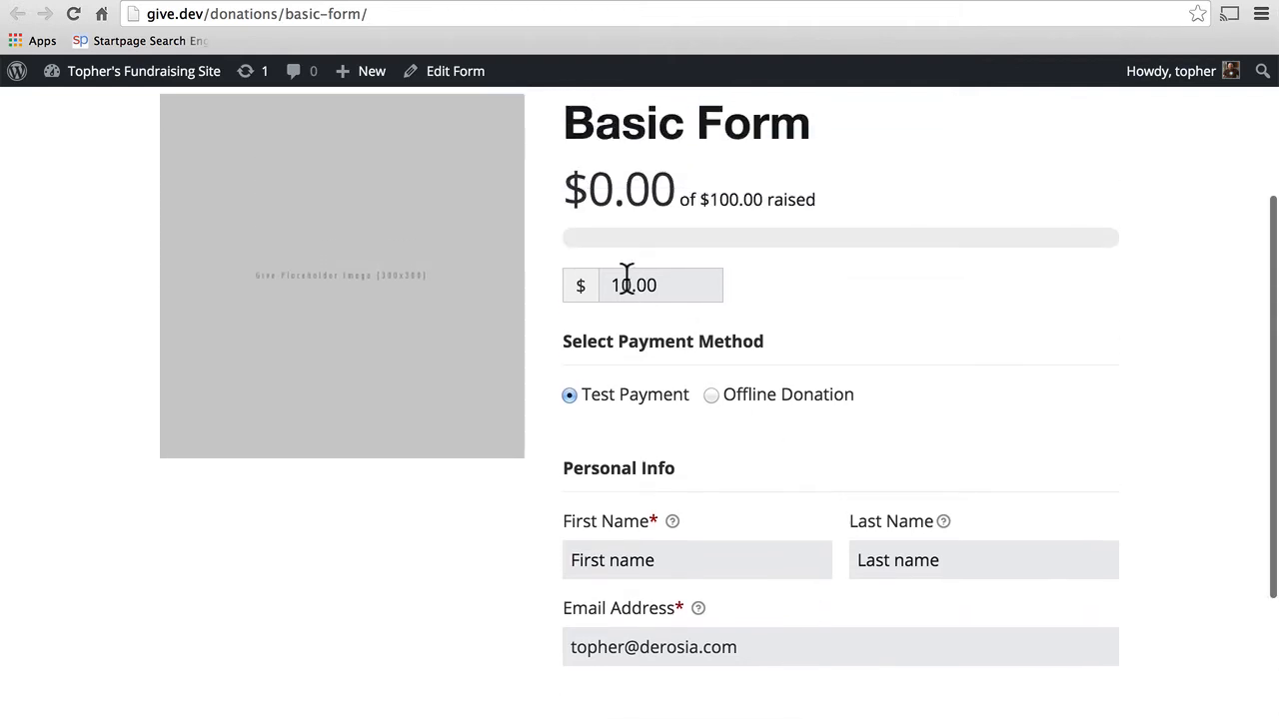
pyautogui.press('Left')
pyautogui.press('Left')
pyautogui.press('Left')
pyautogui.press('Left')
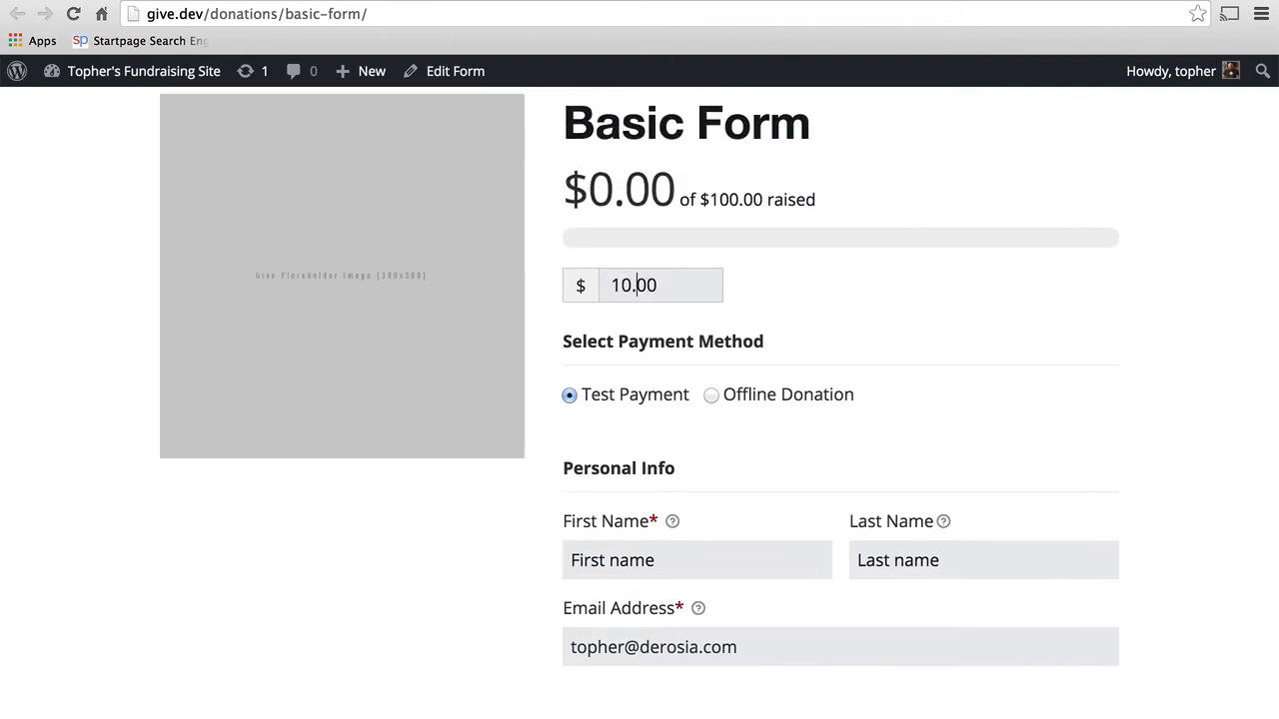
pyautogui.press('BackSpace')
pyautogui.write('2')
pyautogui.click(872, 302)
pyautogui.scroll(-3, 873, 308)
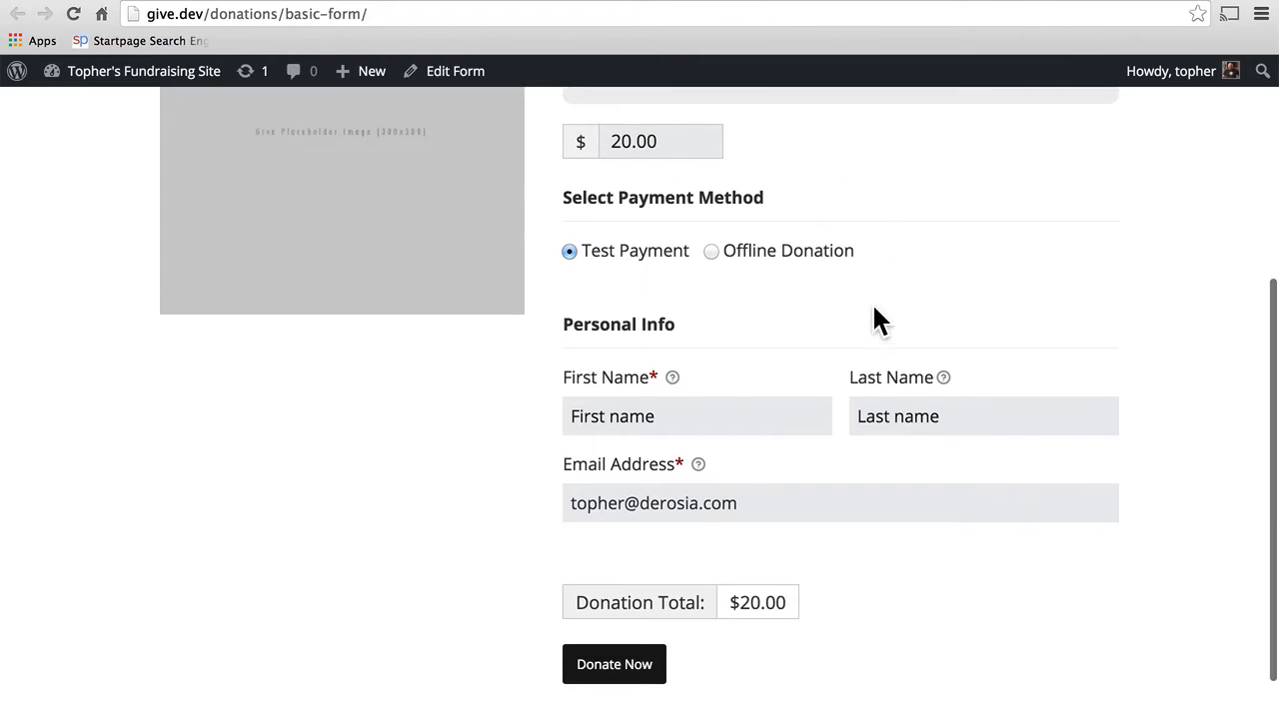
pyautogui.scroll(4, 872, 301)
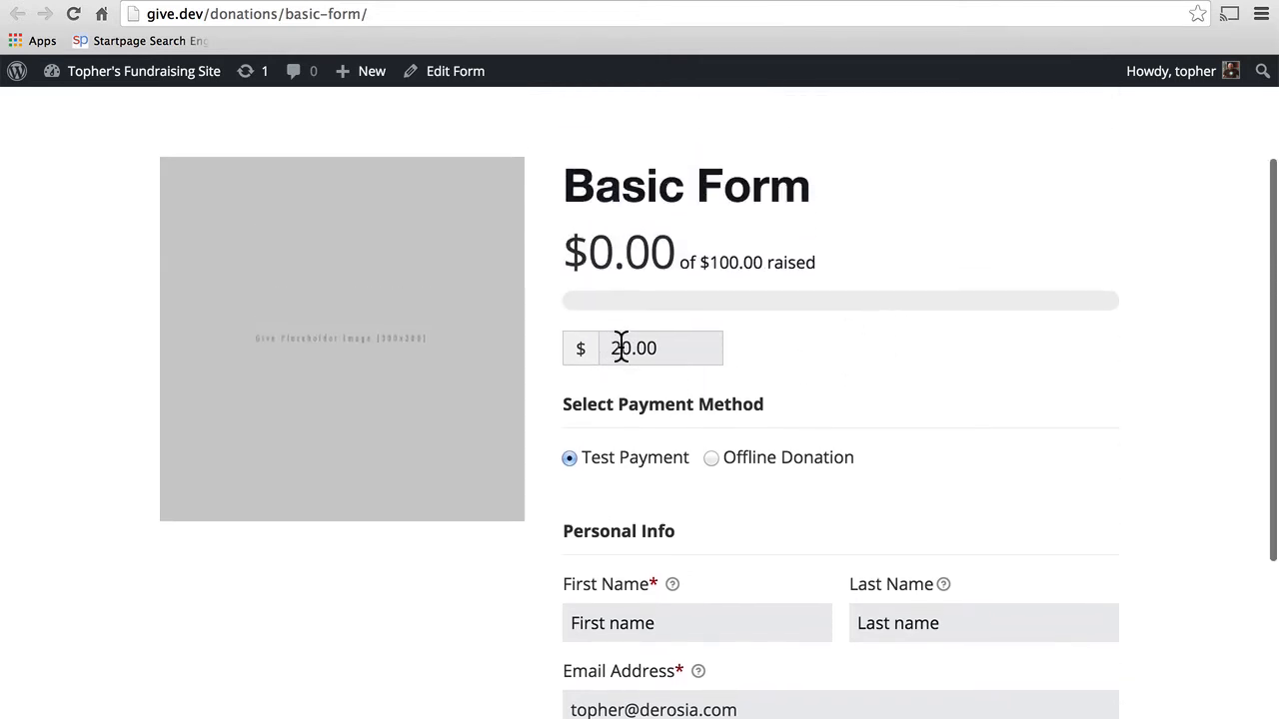
pyautogui.scroll(-5, 823, 358)
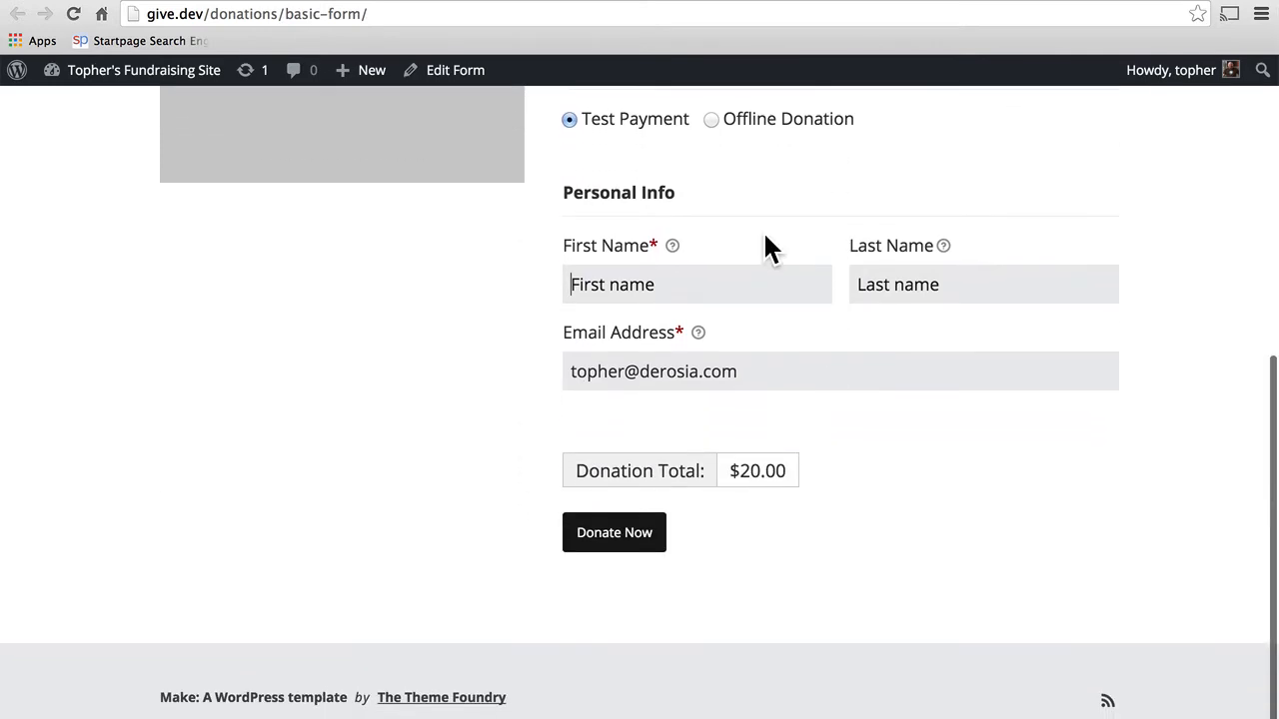
# Submit a test donation after filling in the donor's first and last name
pyautogui.click(610, 643)
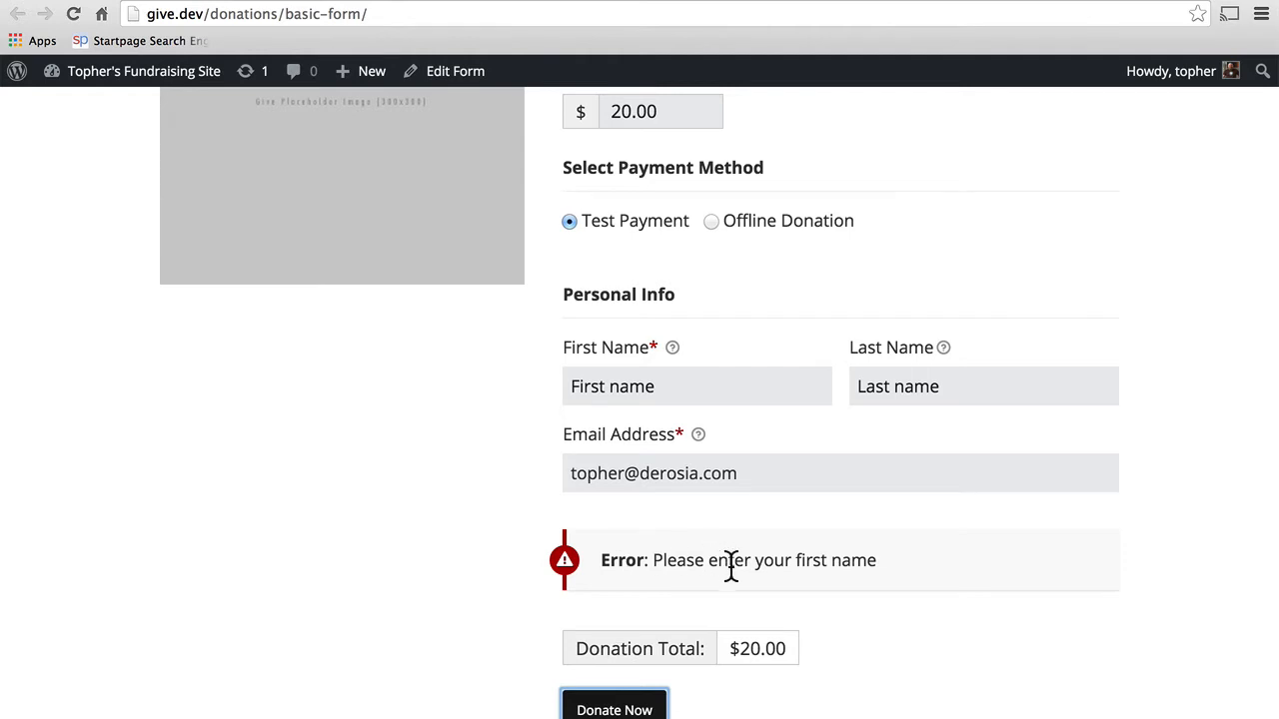
pyautogui.click(674, 387)
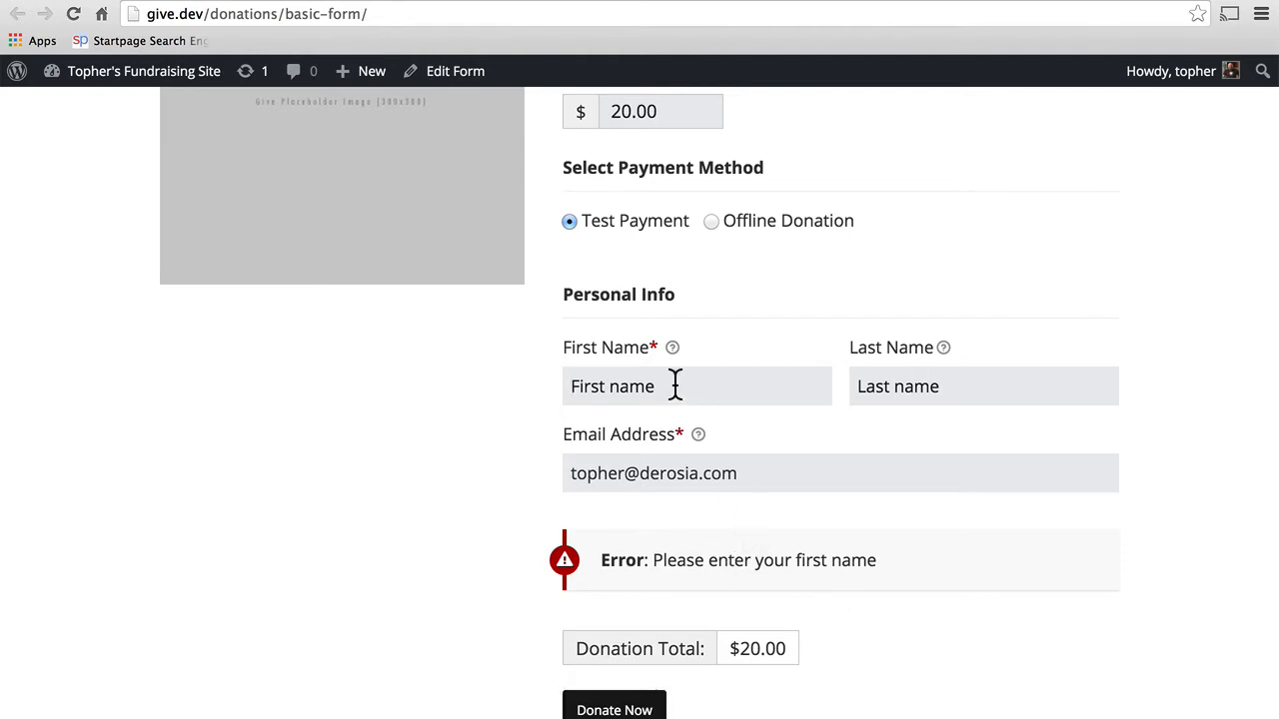
pyautogui.write('Topher')
pyautogui.press('Tab')
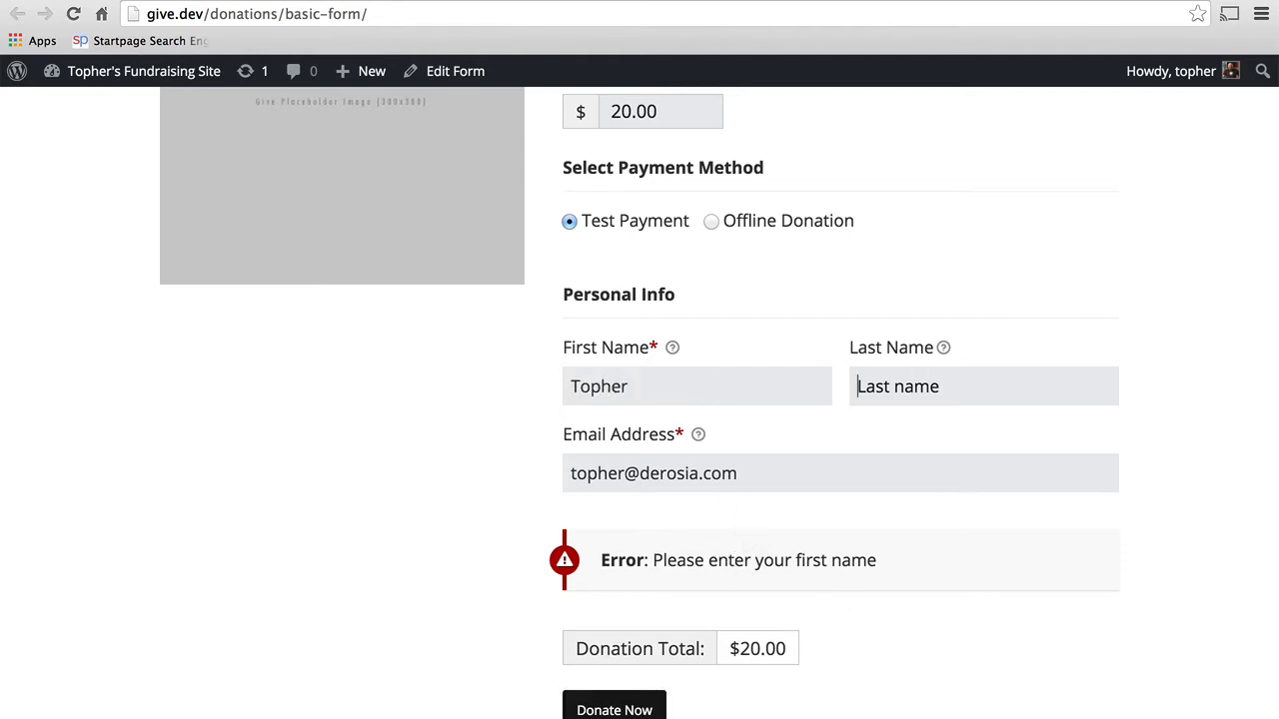
pyautogui.write('DeRosia')
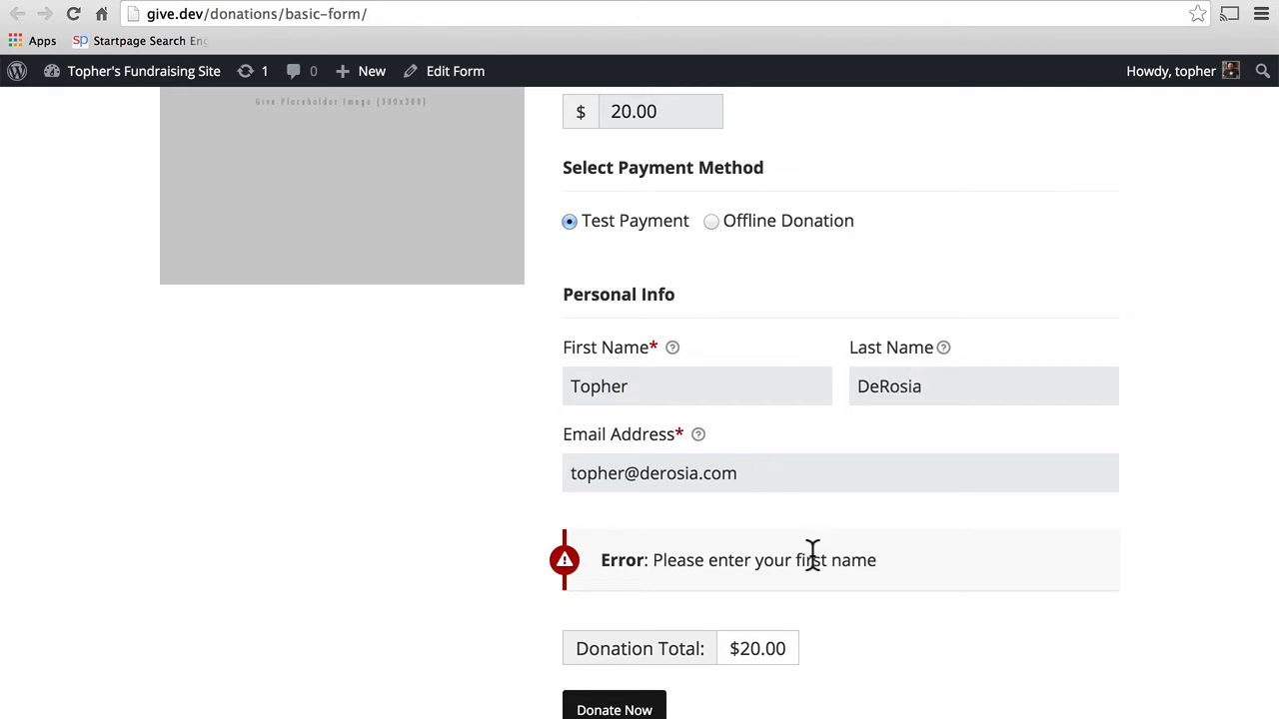
pyautogui.click(662, 710)
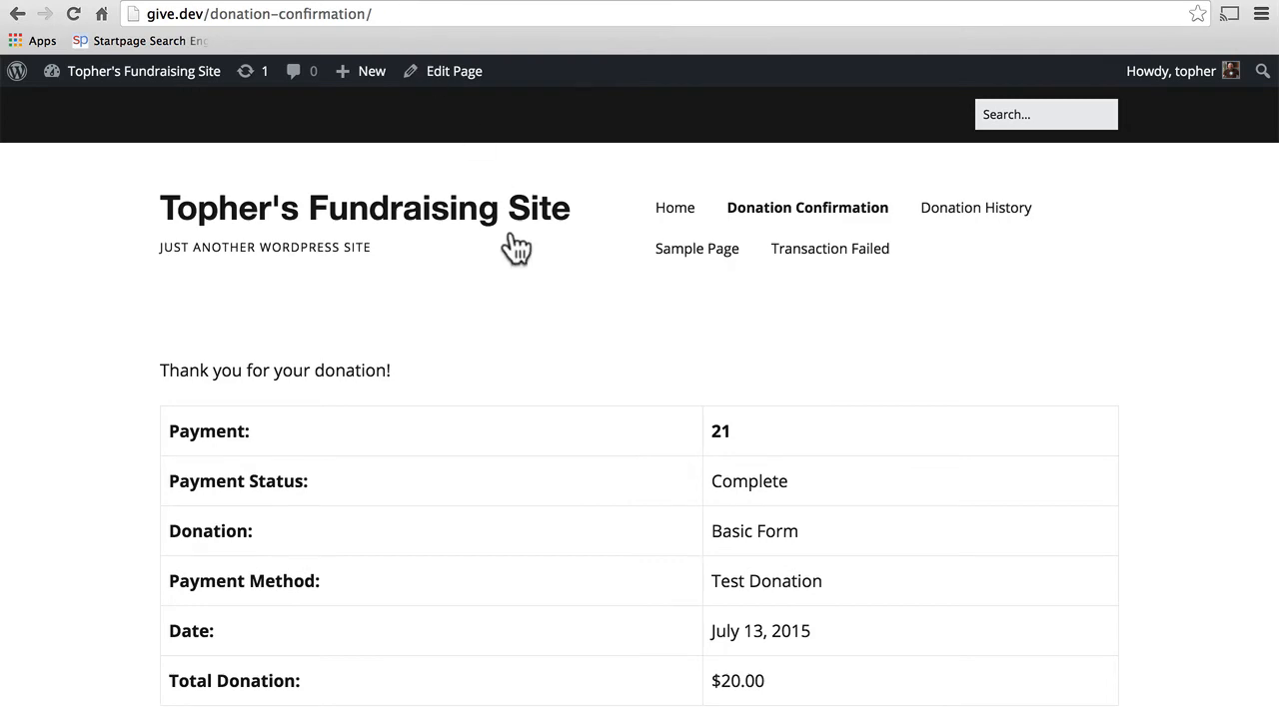
# Go back to the Basic Form editing screen and open the Give settings
pyautogui.press('super+Left')
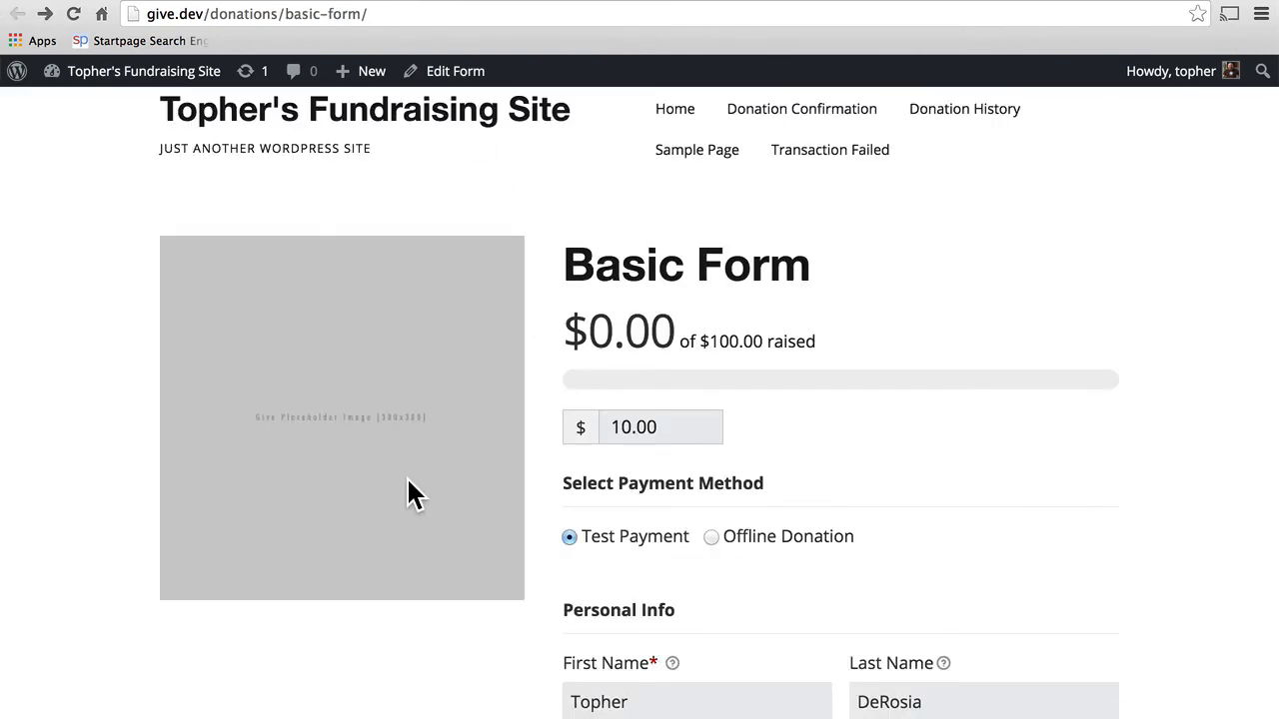
pyautogui.scroll(-1, 415, 495)
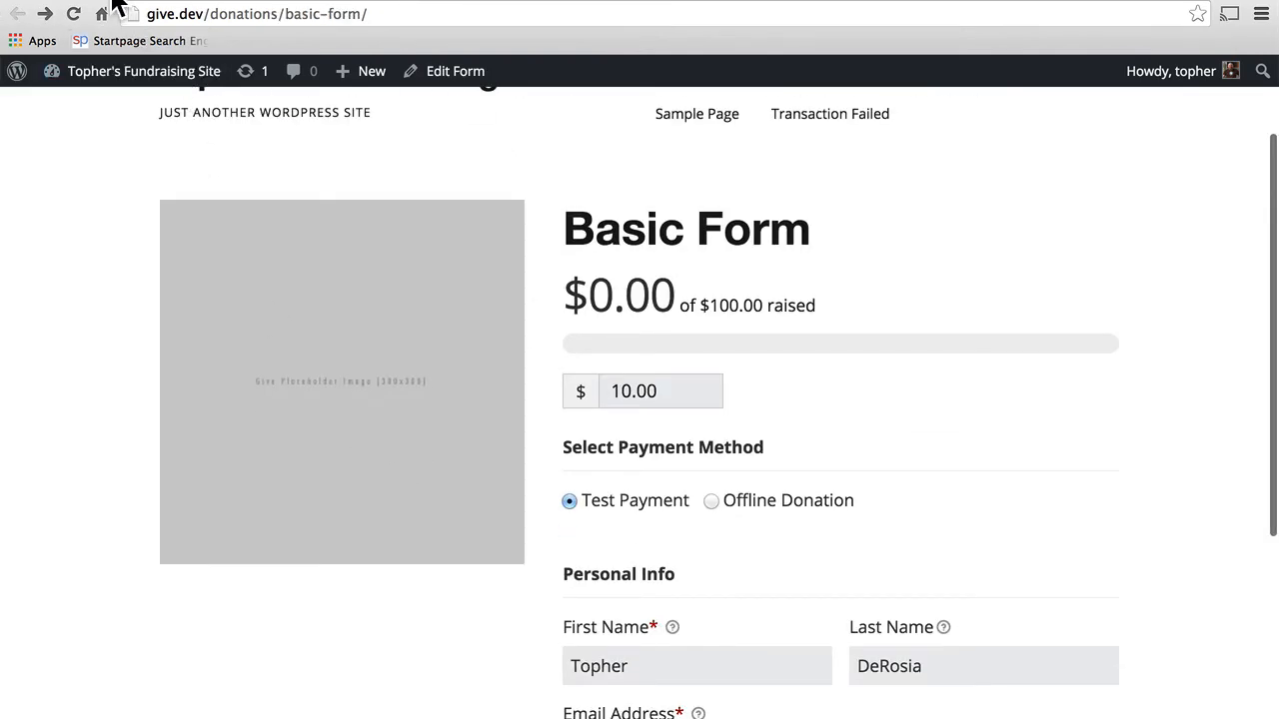
pyautogui.press('super+Left')
pyautogui.click(44, 447)
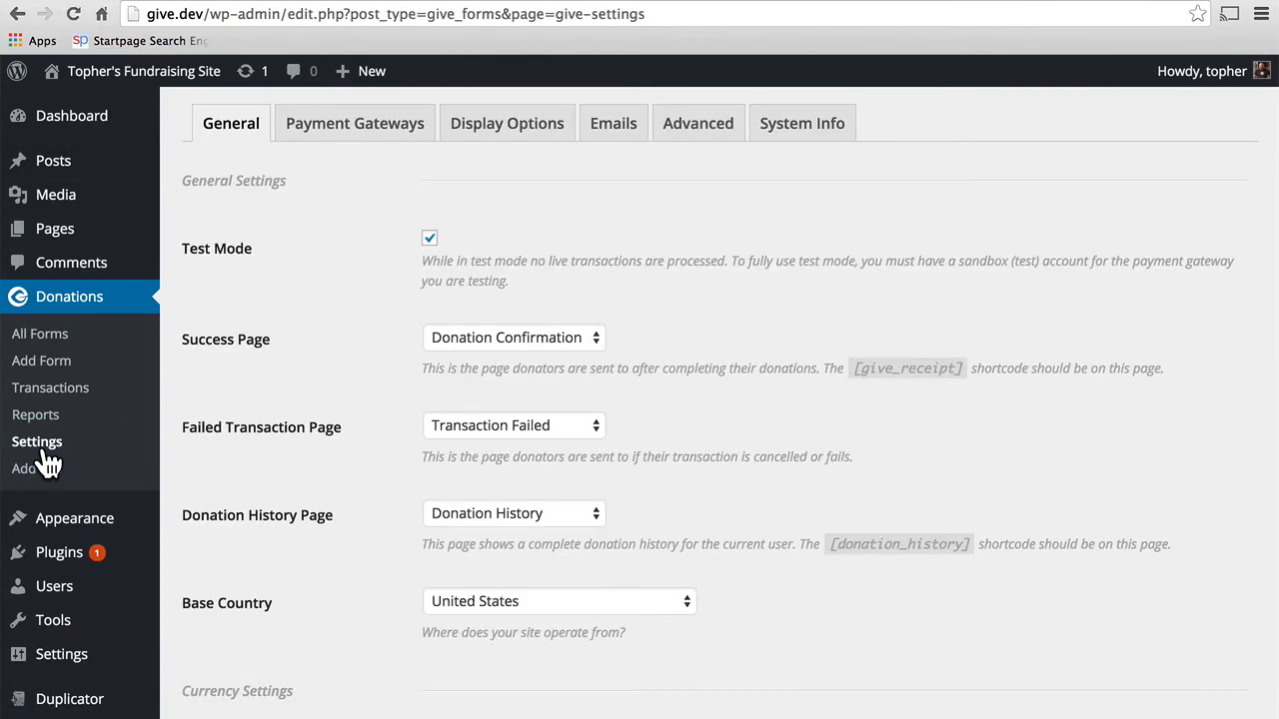
# Tick Disable Form Featured Image under Display Options and save the settings
pyautogui.click(490, 142)
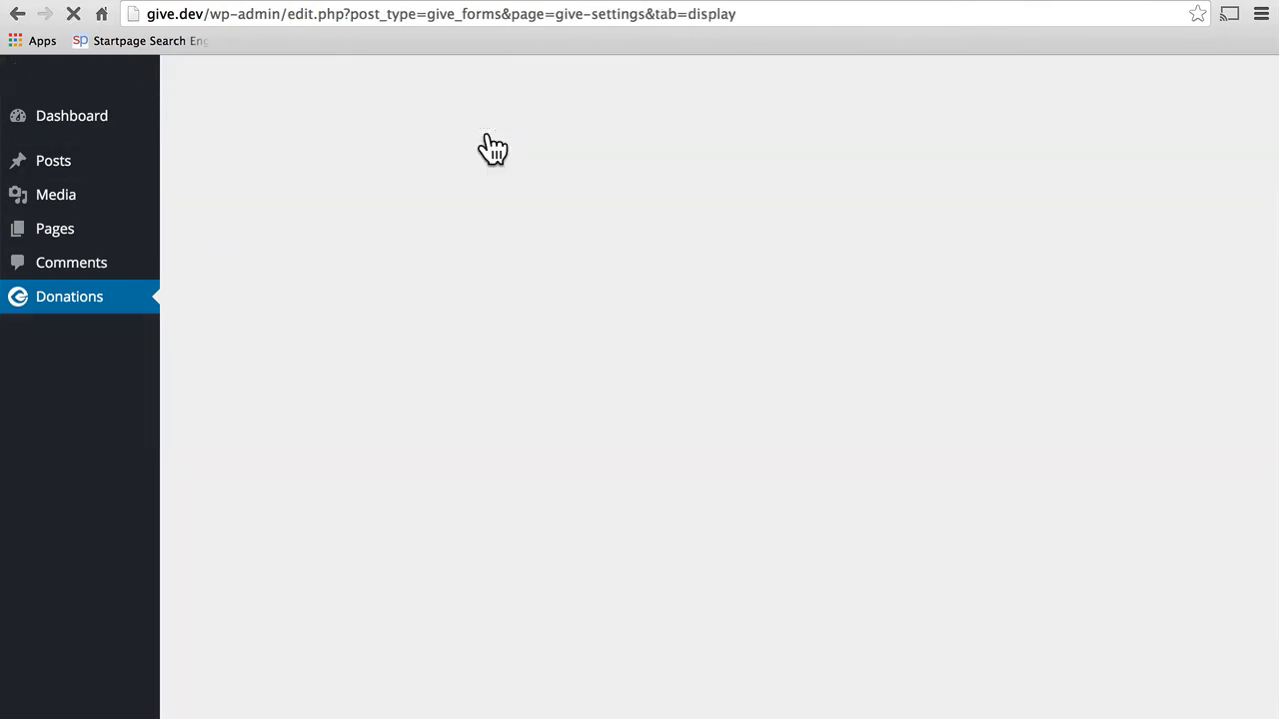
pyautogui.scroll(-3, 547, 195)
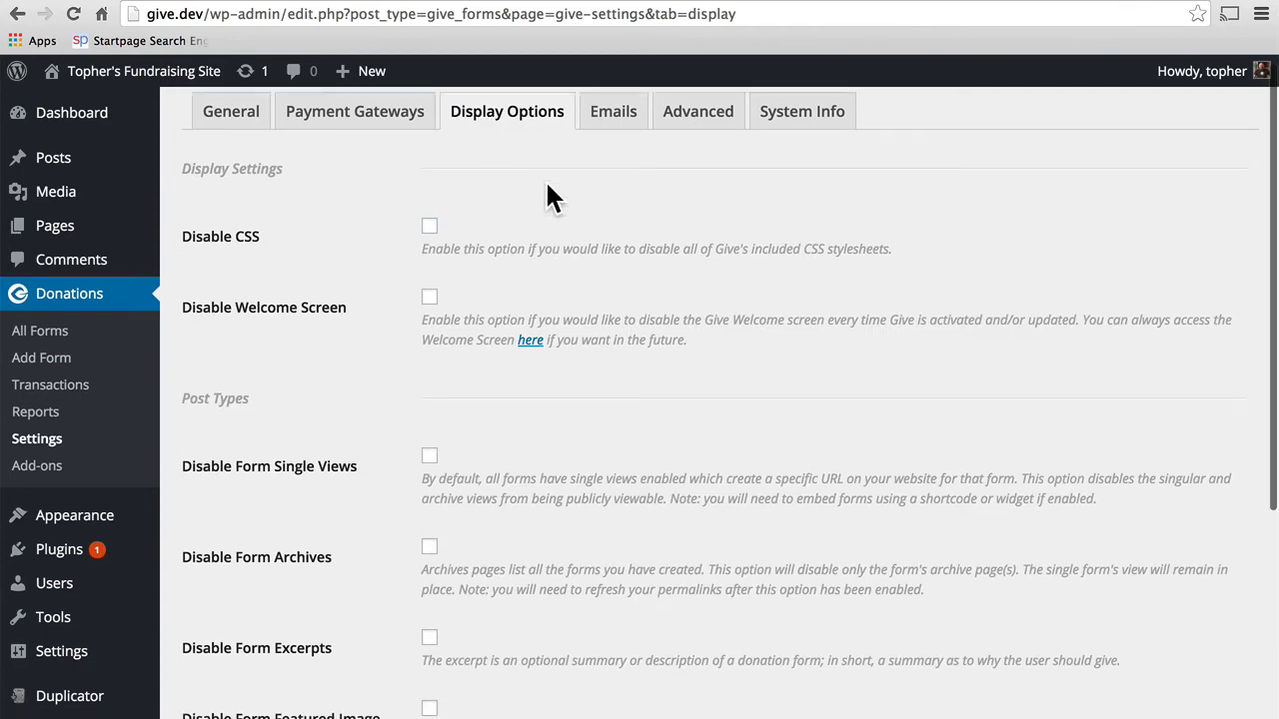
pyautogui.scroll(-2, 547, 190)
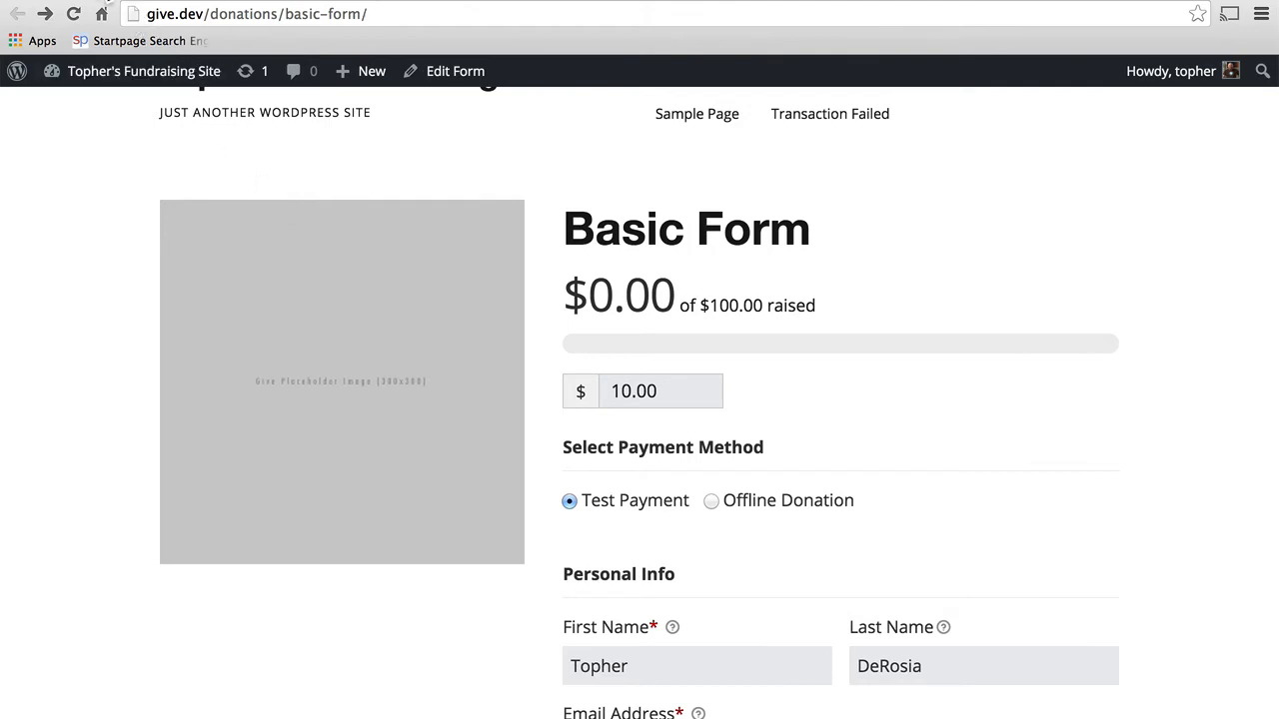
pyautogui.click(106, 1)
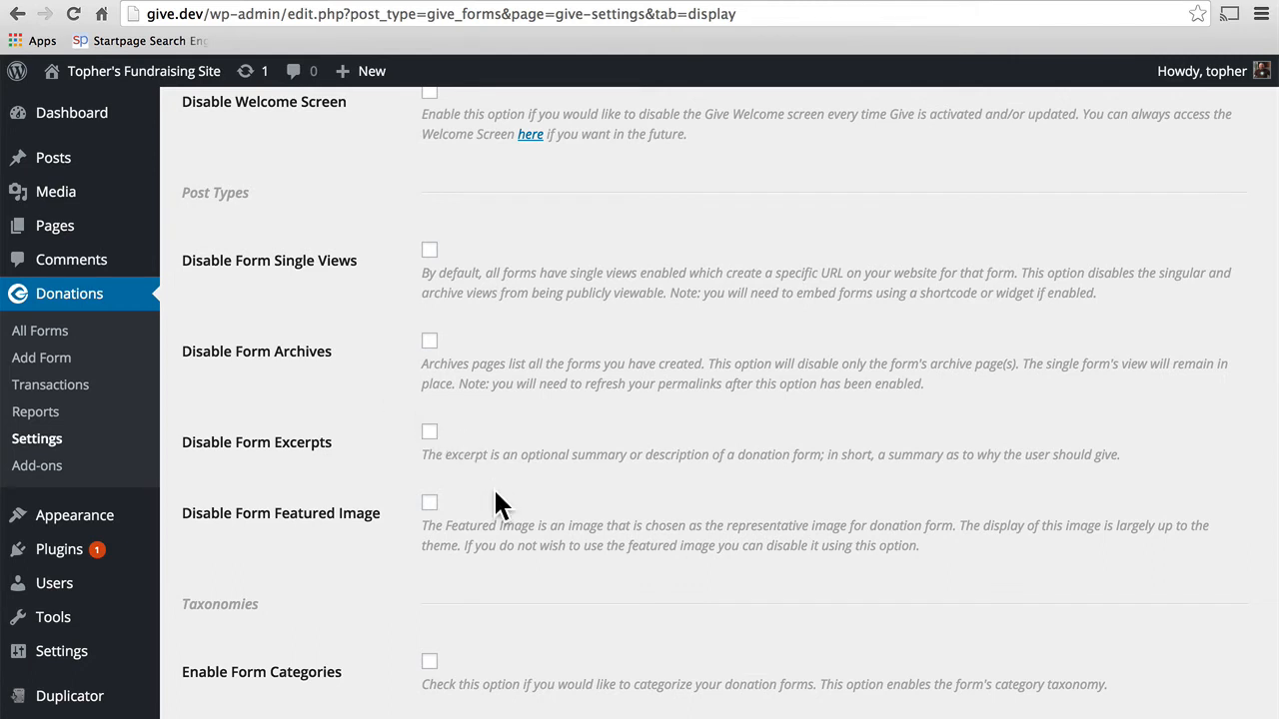
pyautogui.click(430, 502)
pyautogui.scroll(-5, 633, 500)
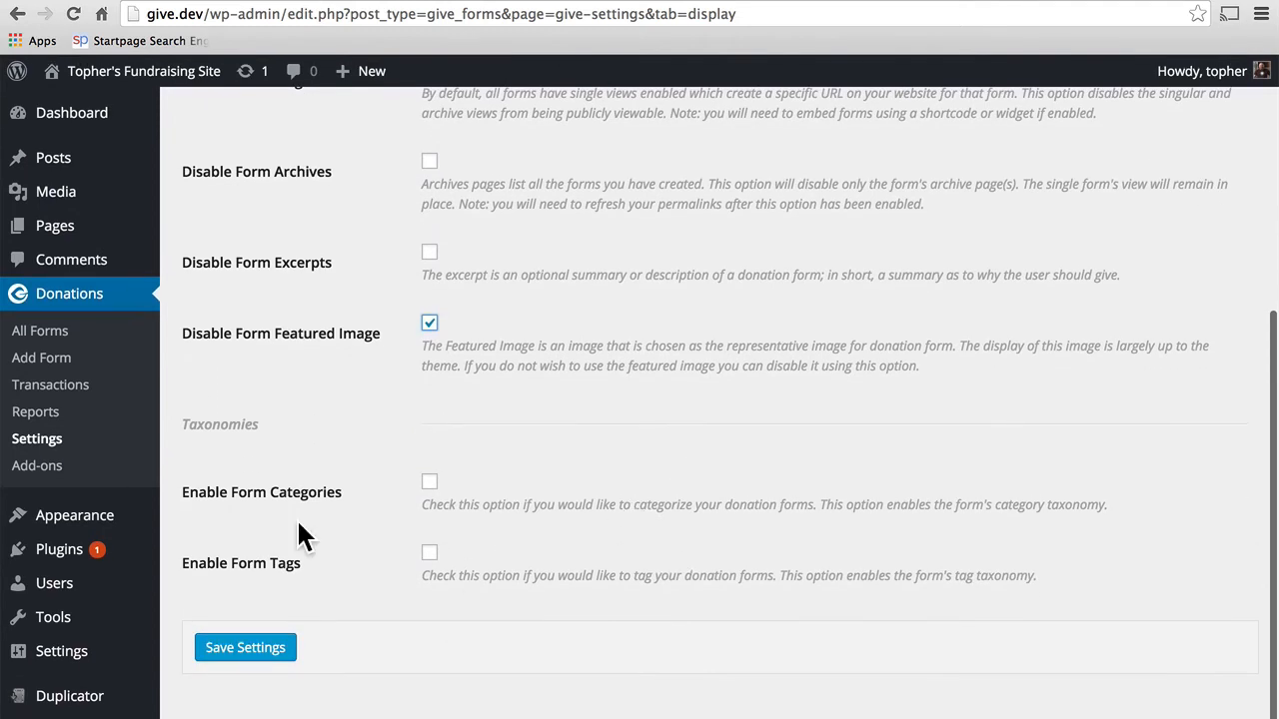
pyautogui.click(246, 654)
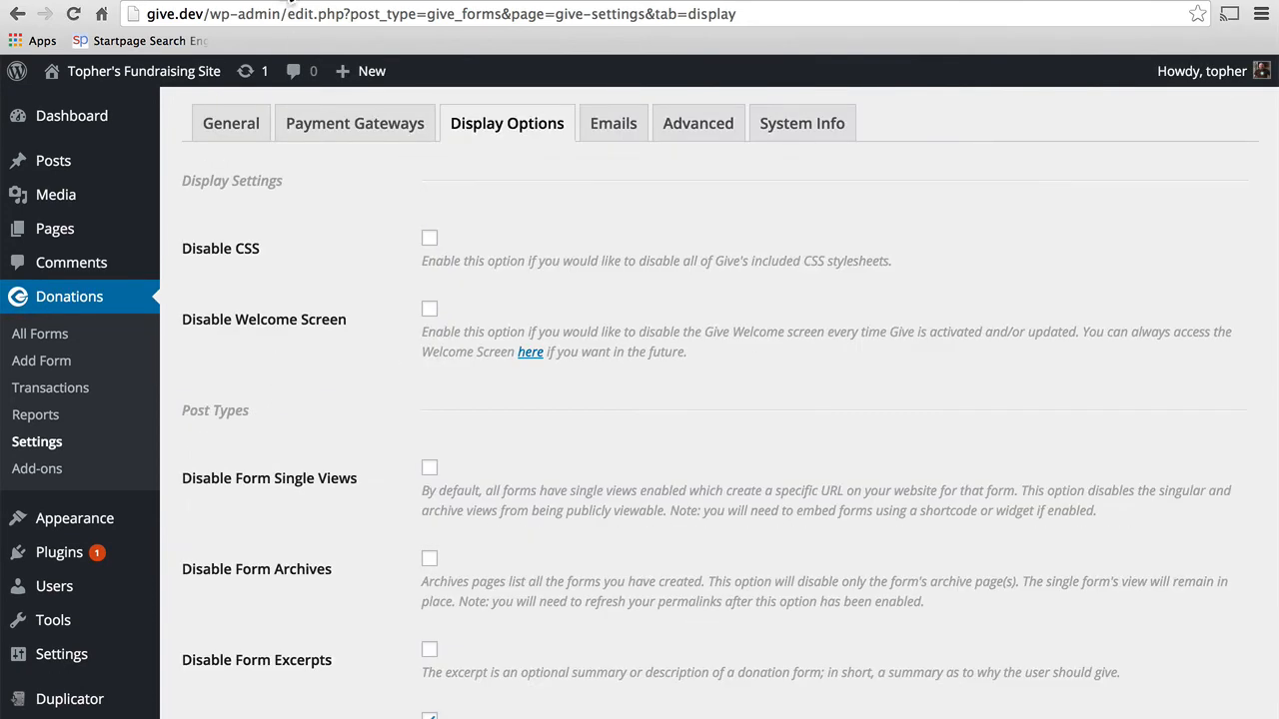
# Reload the live form, then untick Disable Form Featured Image, save, and recheck the form
pyautogui.click(278, 0)
pyautogui.click(73, 14)
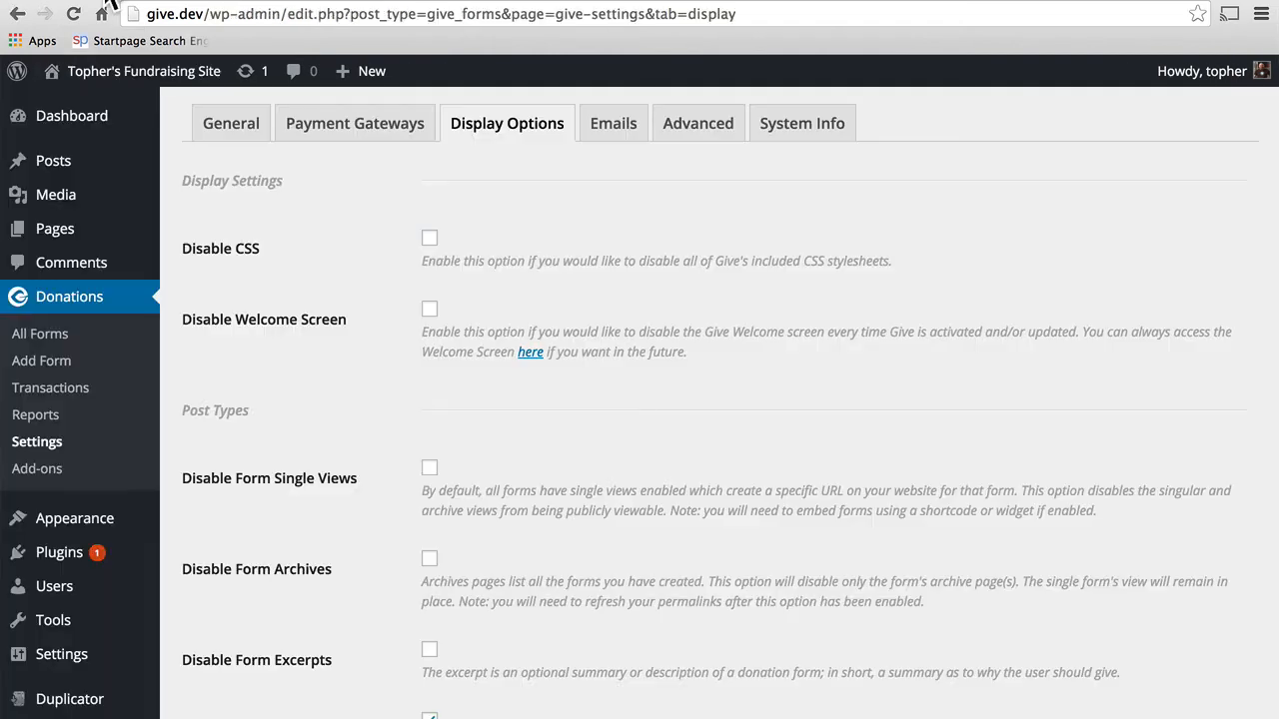
pyautogui.click(113, 4)
pyautogui.click(430, 716)
pyautogui.scroll(-4, 500, 700)
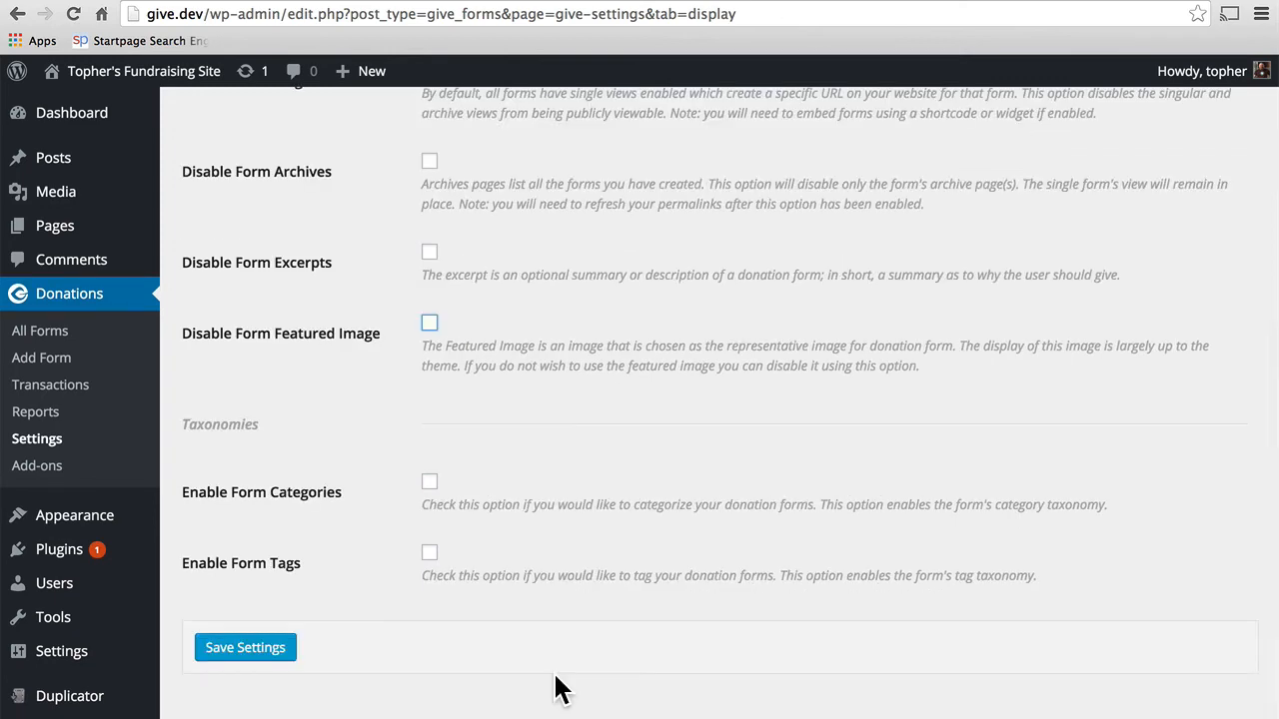
pyautogui.click(245, 648)
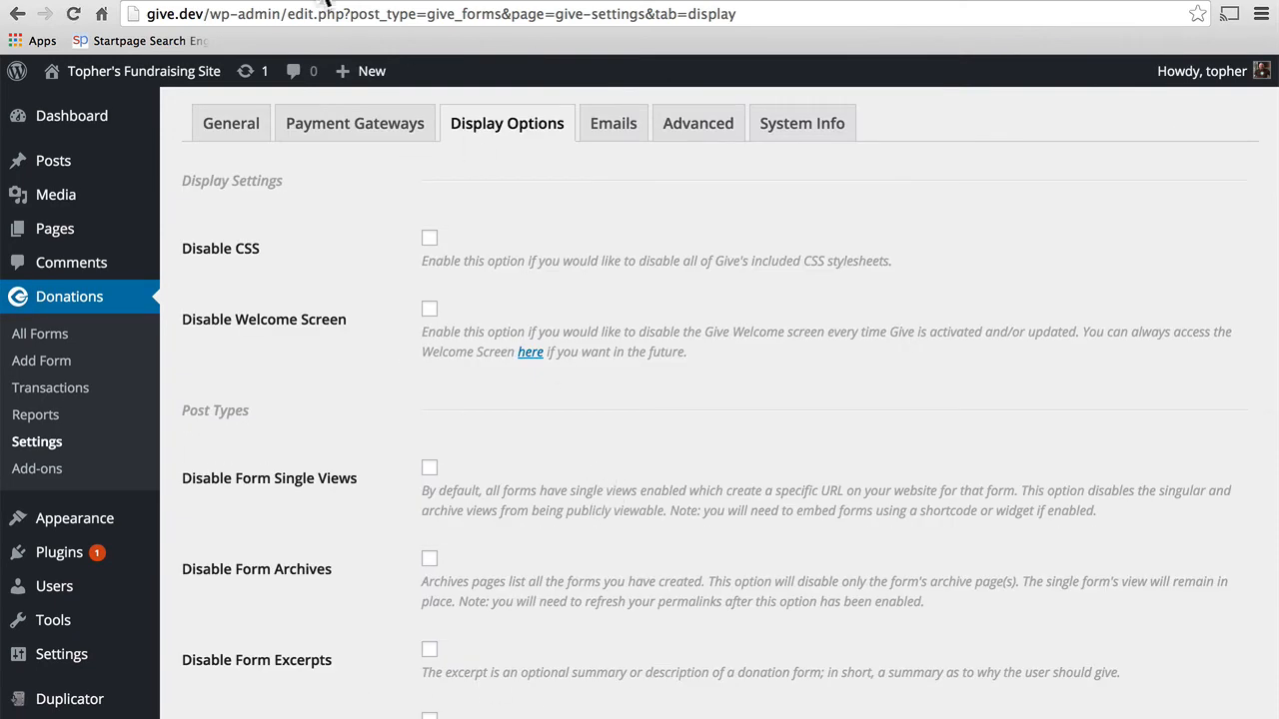
pyautogui.click(325, 3)
pyautogui.click(74, 14)
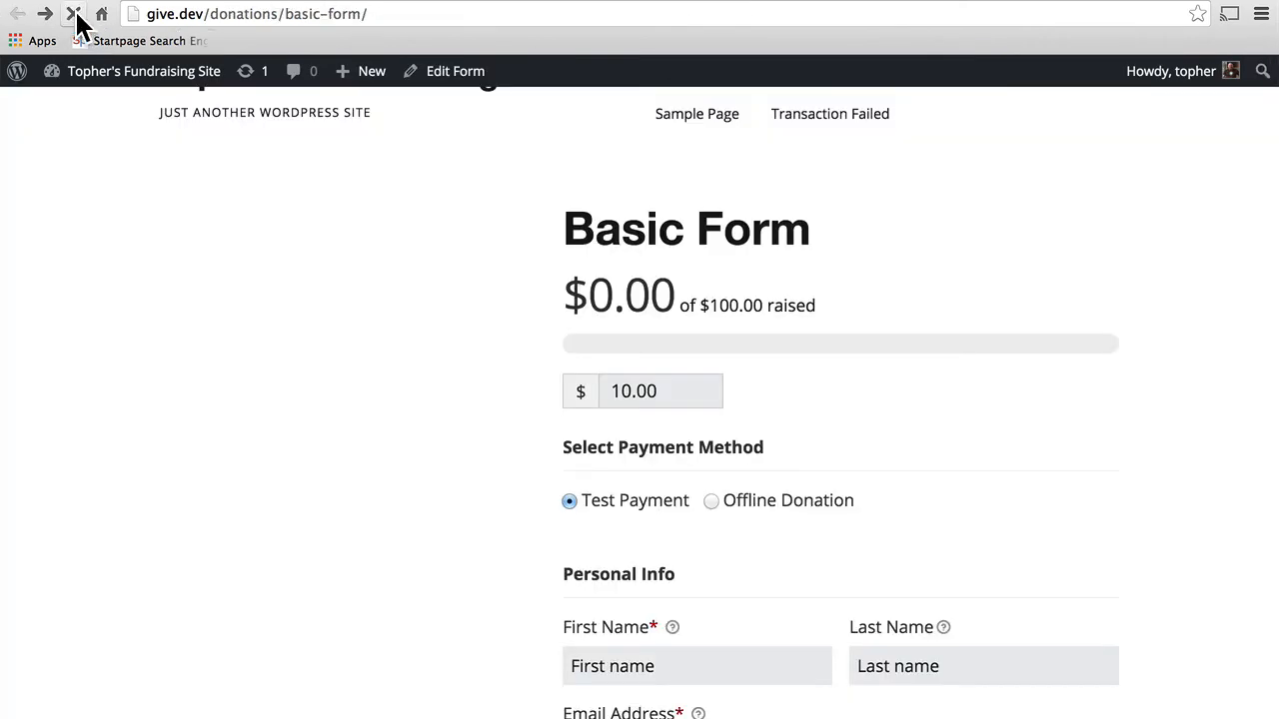
pyautogui.scroll(-2, 875, 450)
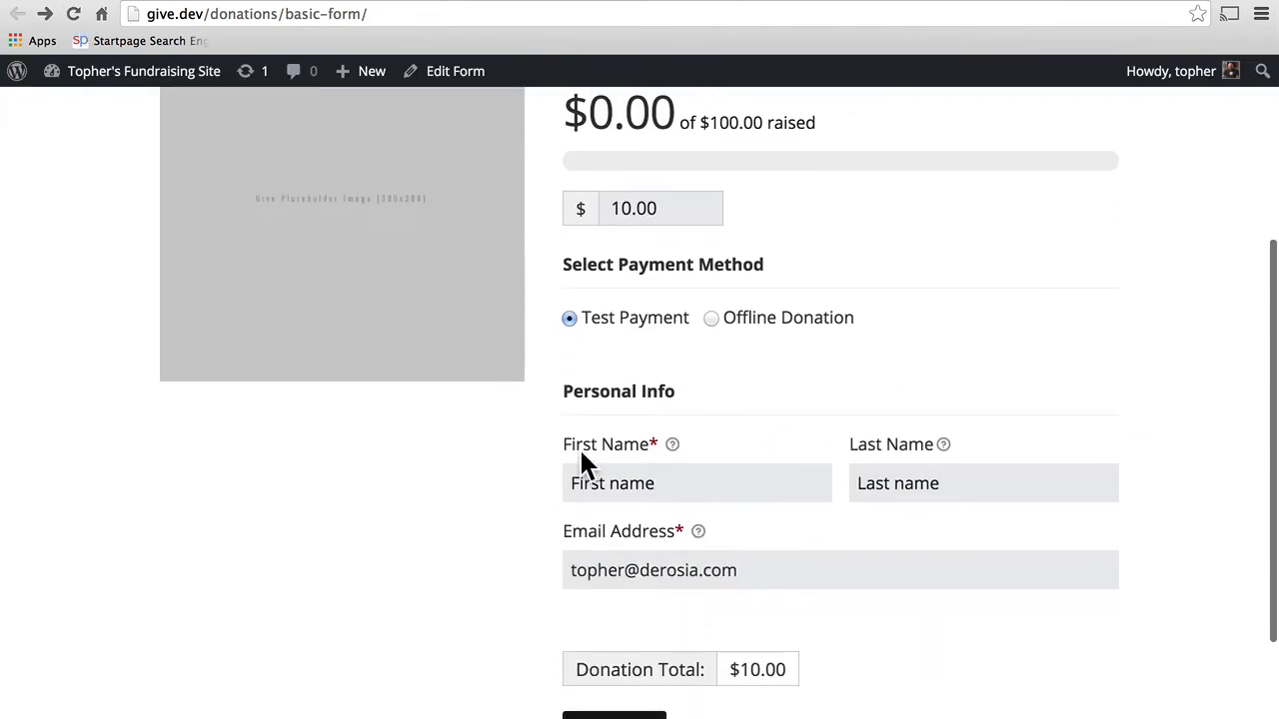
# Open Basic Form for editing from the All Forms list
pyautogui.click(90, 3)
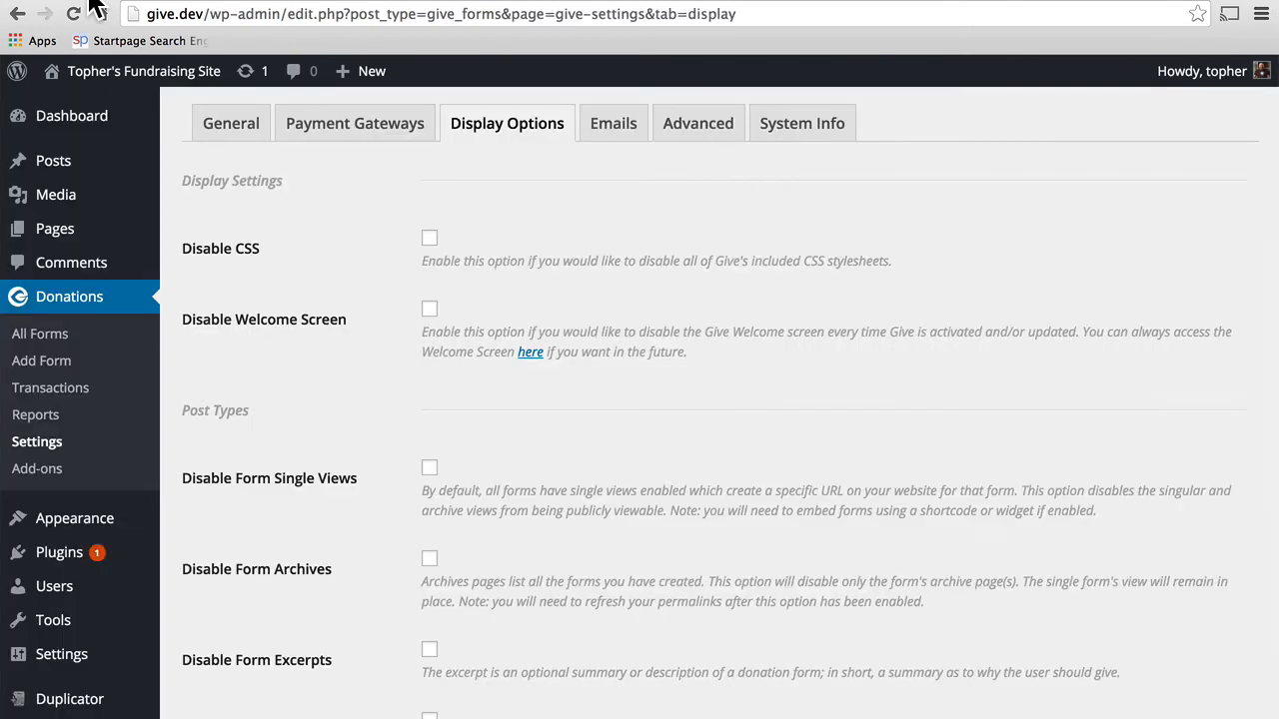
pyautogui.click(40, 335)
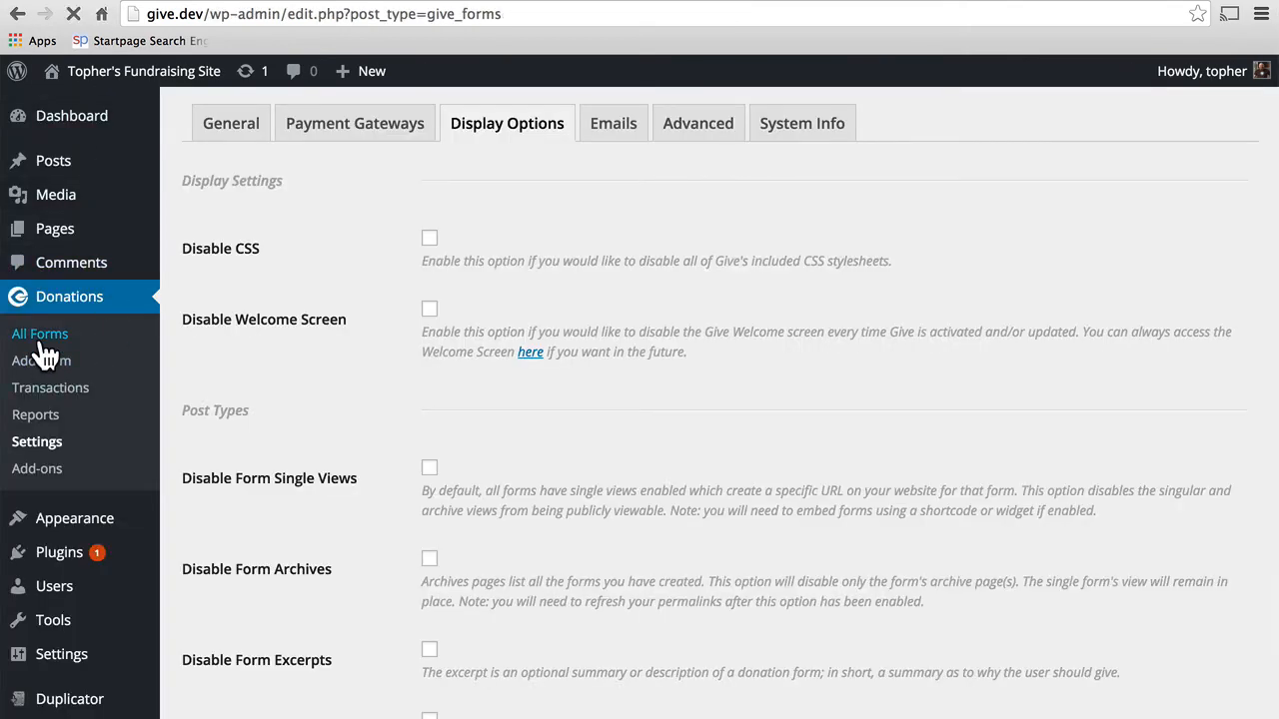
pyautogui.moveTo(207, 310)
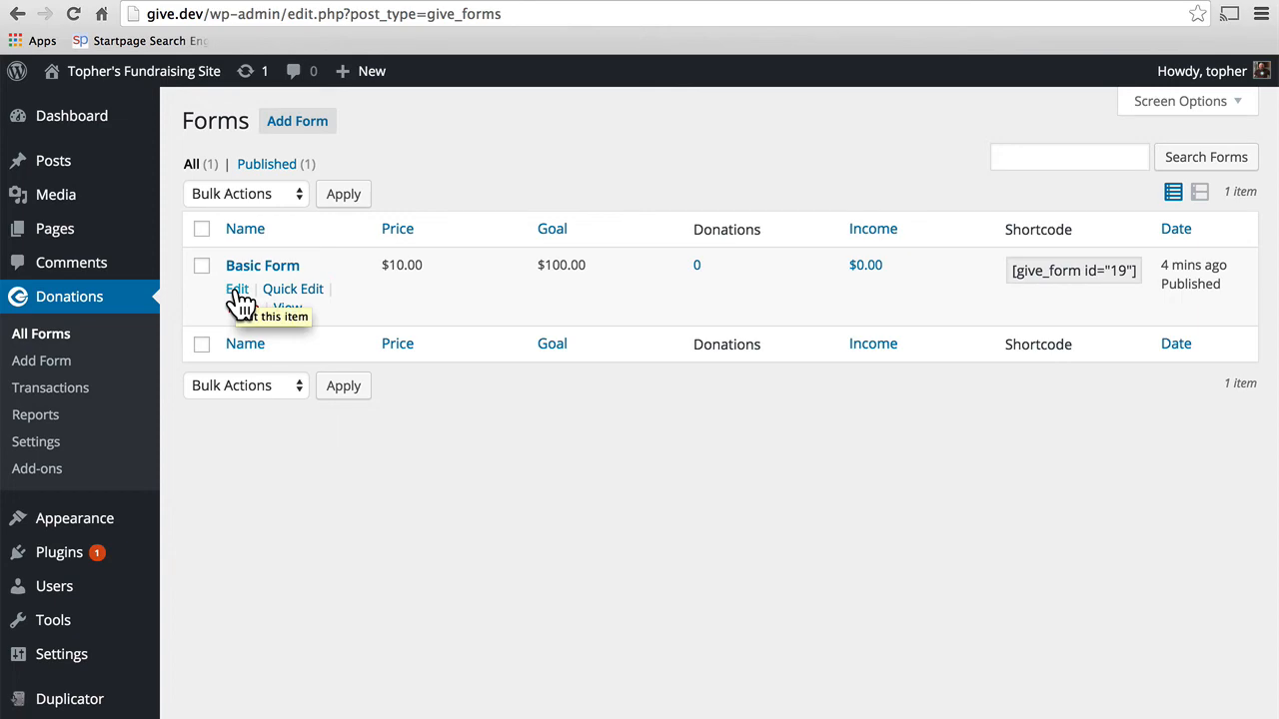
pyautogui.click(238, 292)
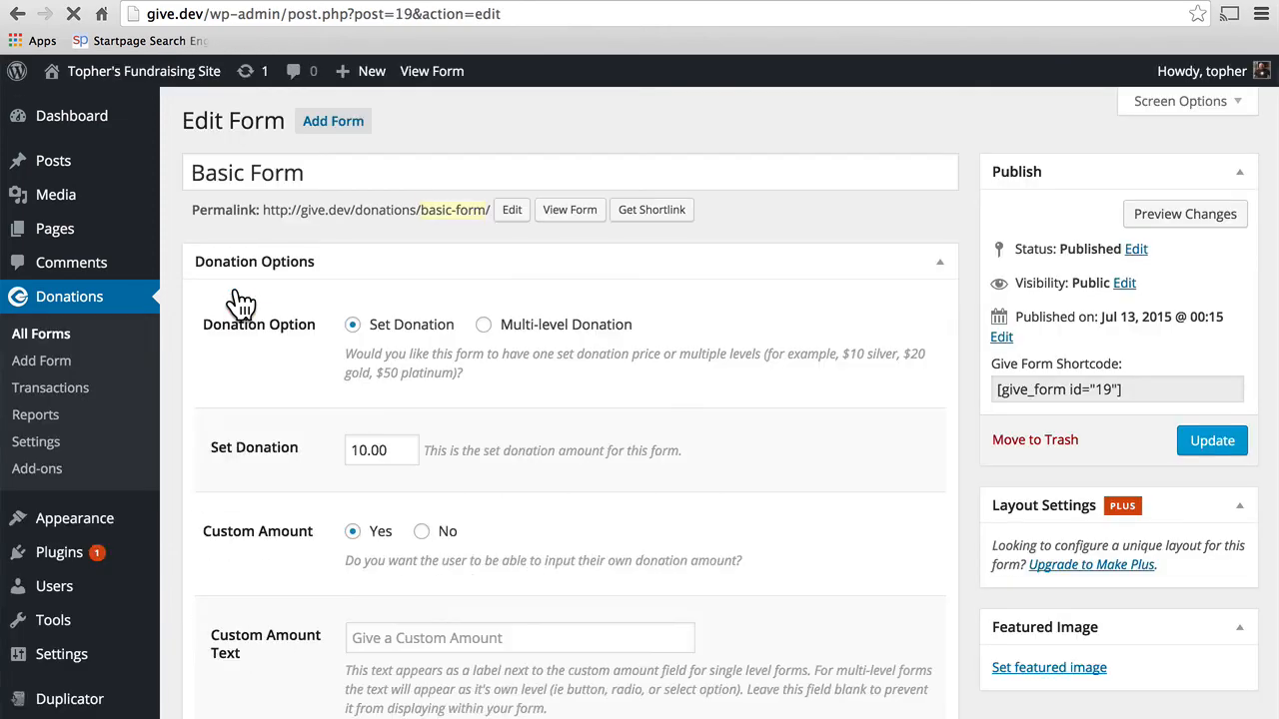
# In Form Display Options, set Payment Fields to Reveal Upon Click, adding Donate Now reveal text
pyautogui.scroll(-5, 619, 388)
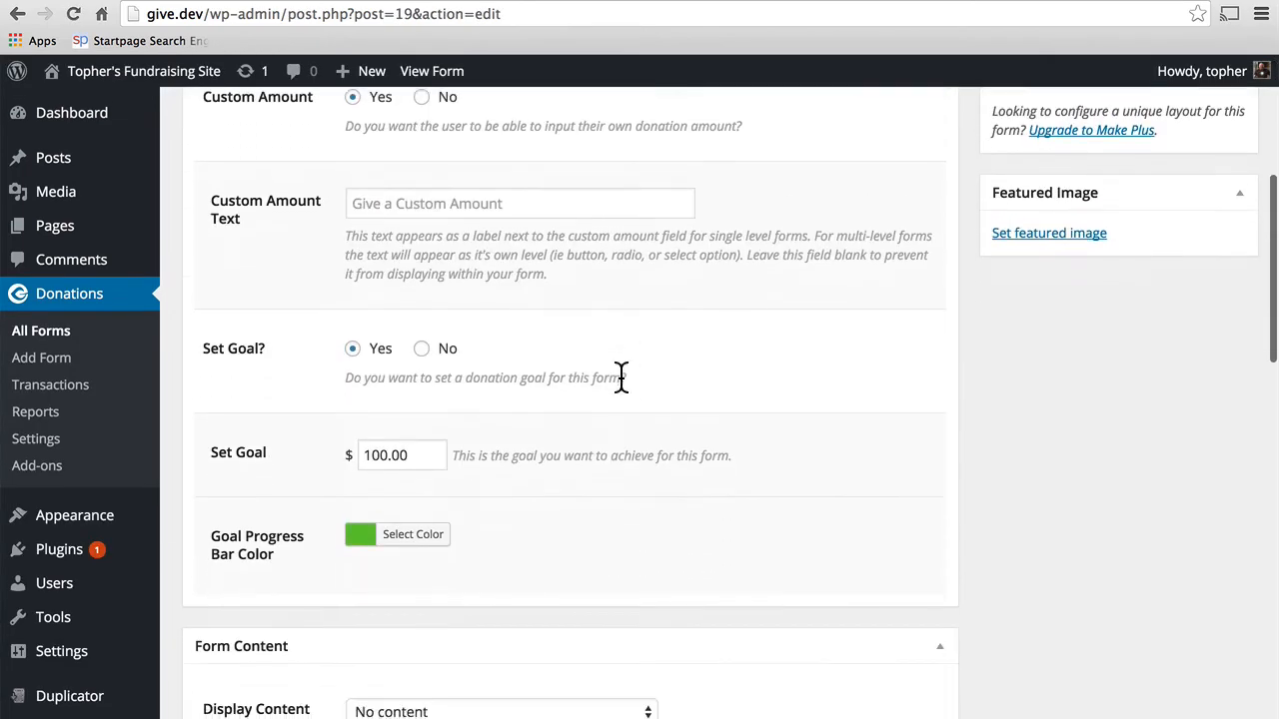
pyautogui.scroll(-4, 620, 388)
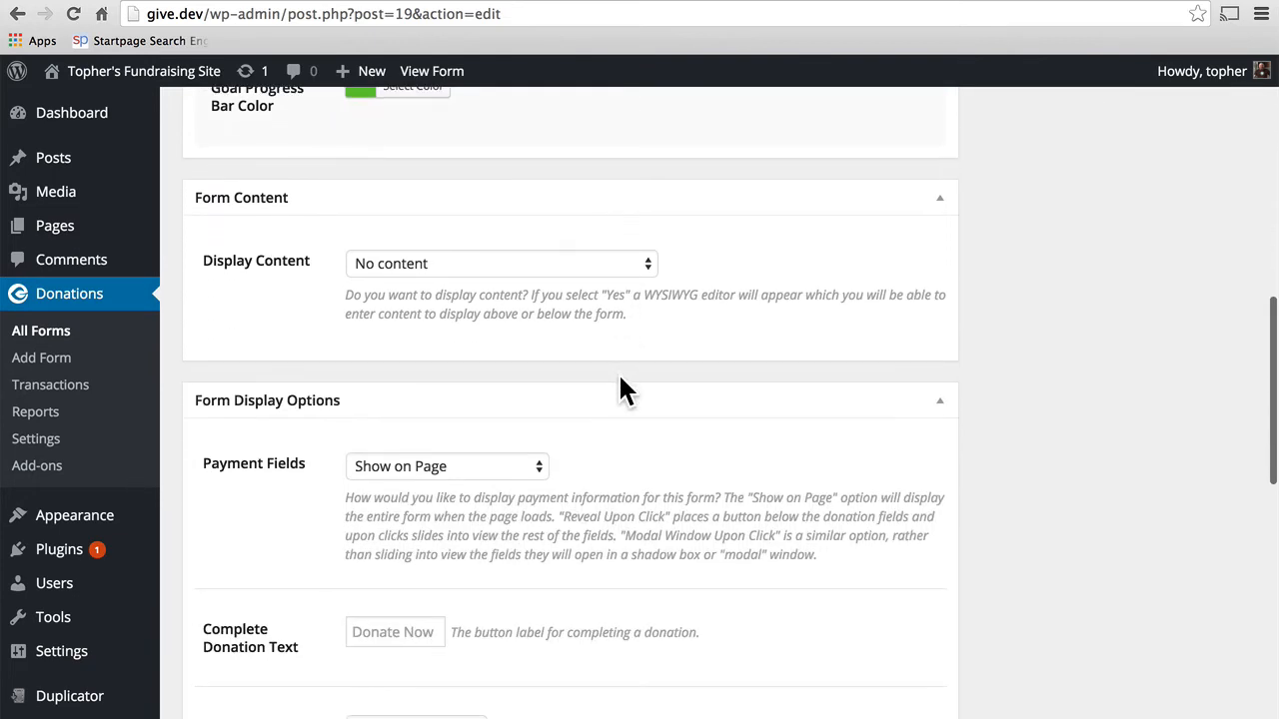
pyautogui.scroll(-1, 620, 387)
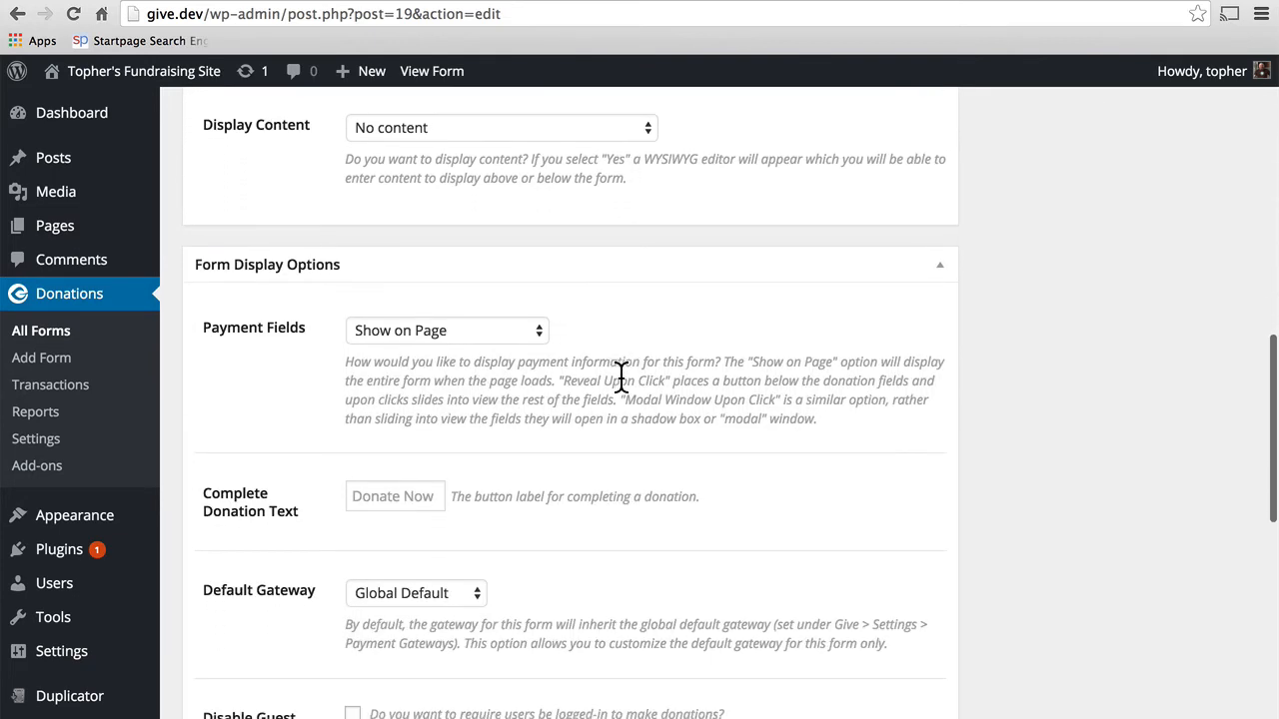
pyautogui.click(467, 334)
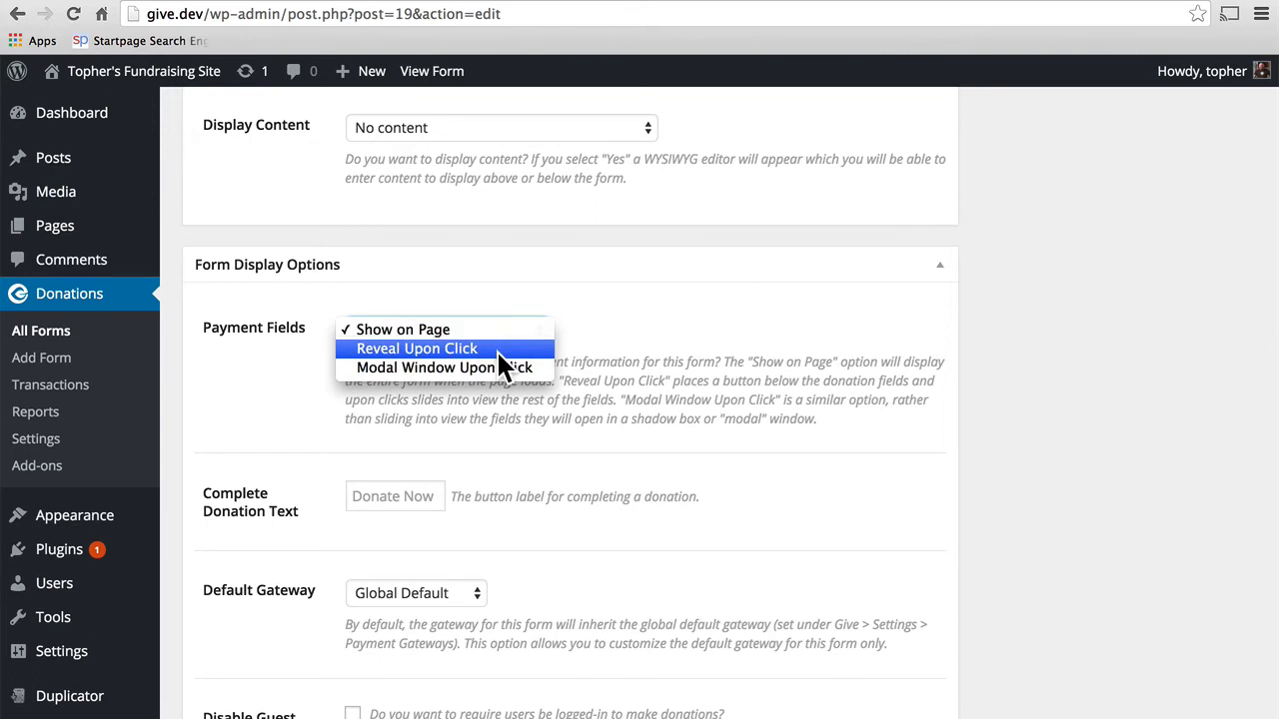
pyautogui.click(497, 350)
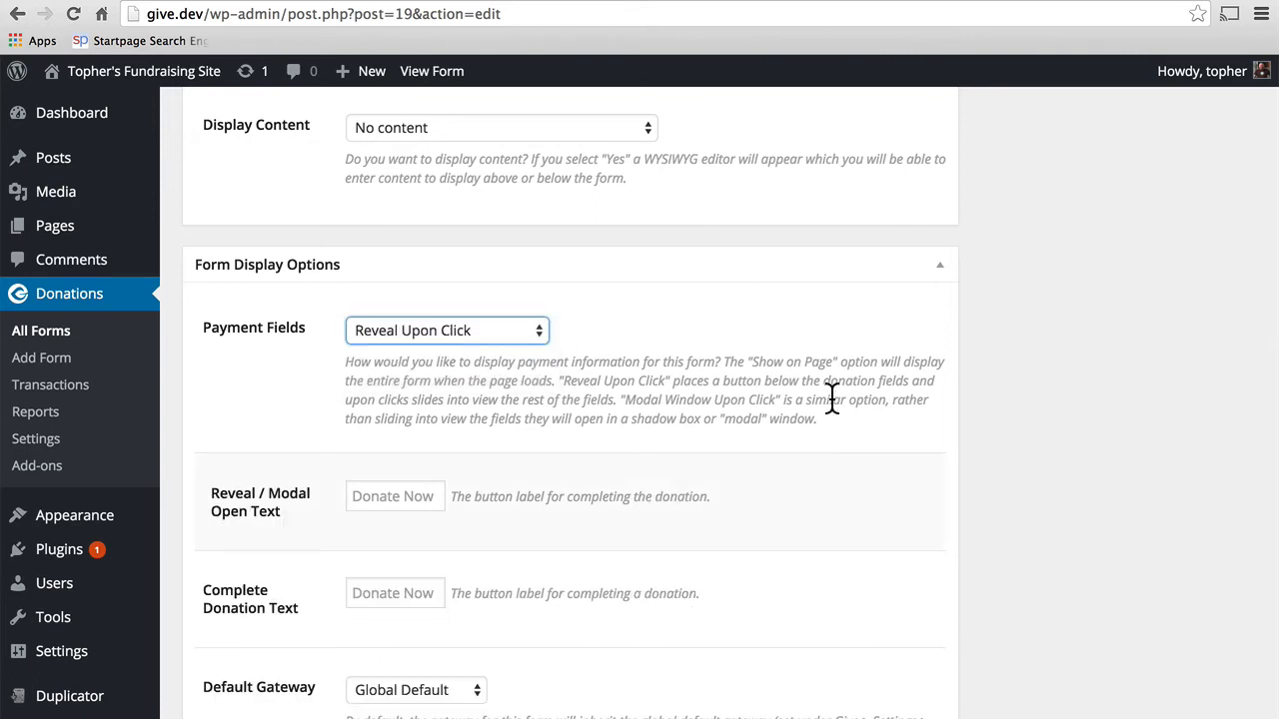
pyautogui.scroll(-1, 829, 394)
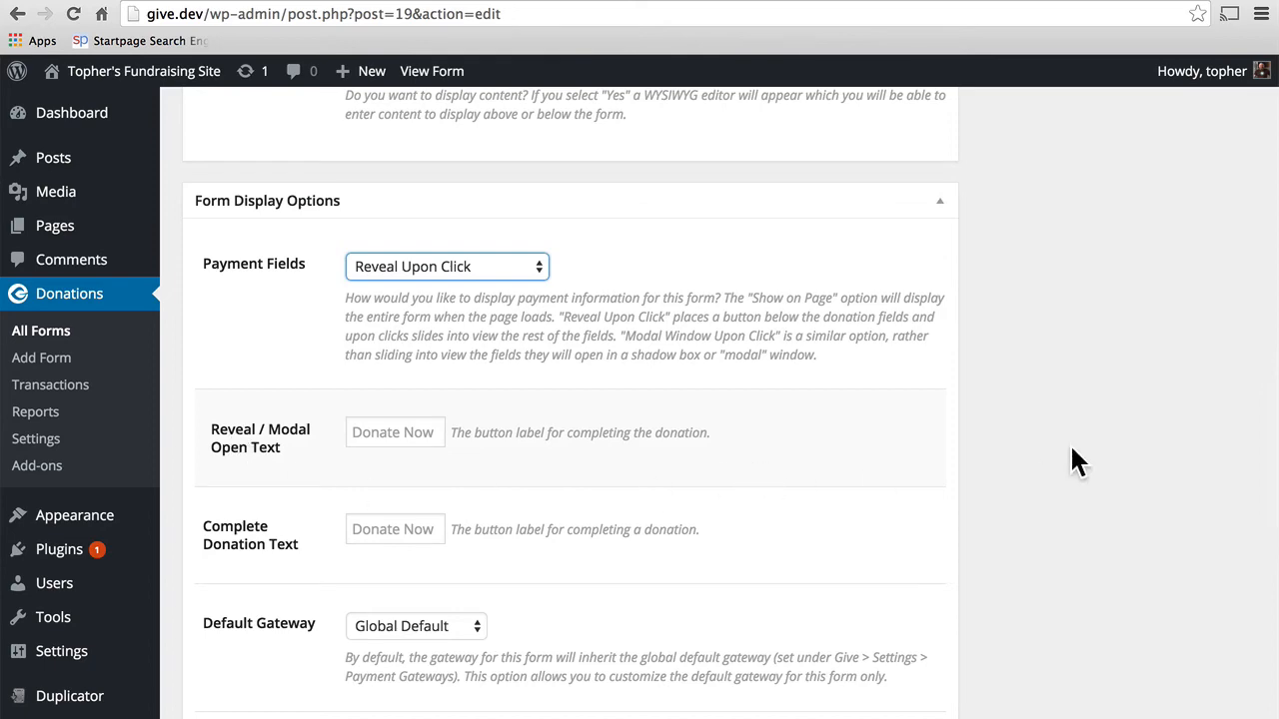
pyautogui.scroll(10, 1070, 462)
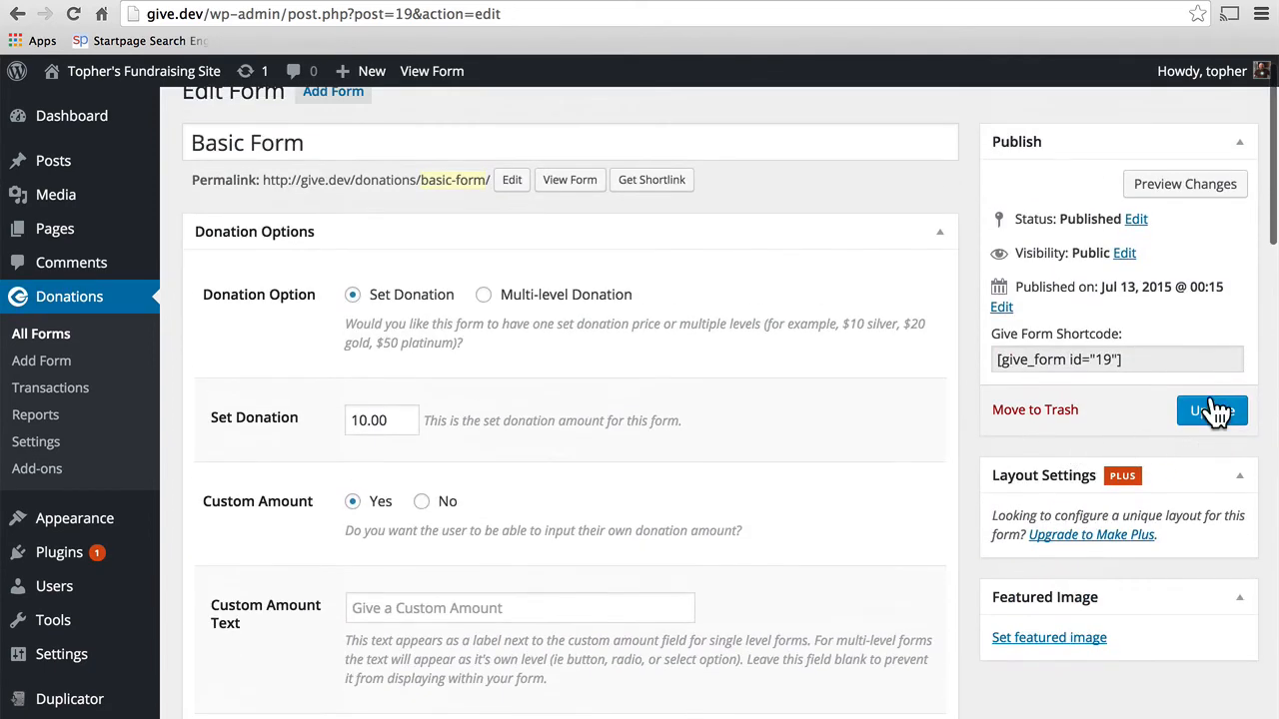
# Save Basic Form, reload its live page, and use Donate Now to reveal payment fields
pyautogui.click(1216, 412)
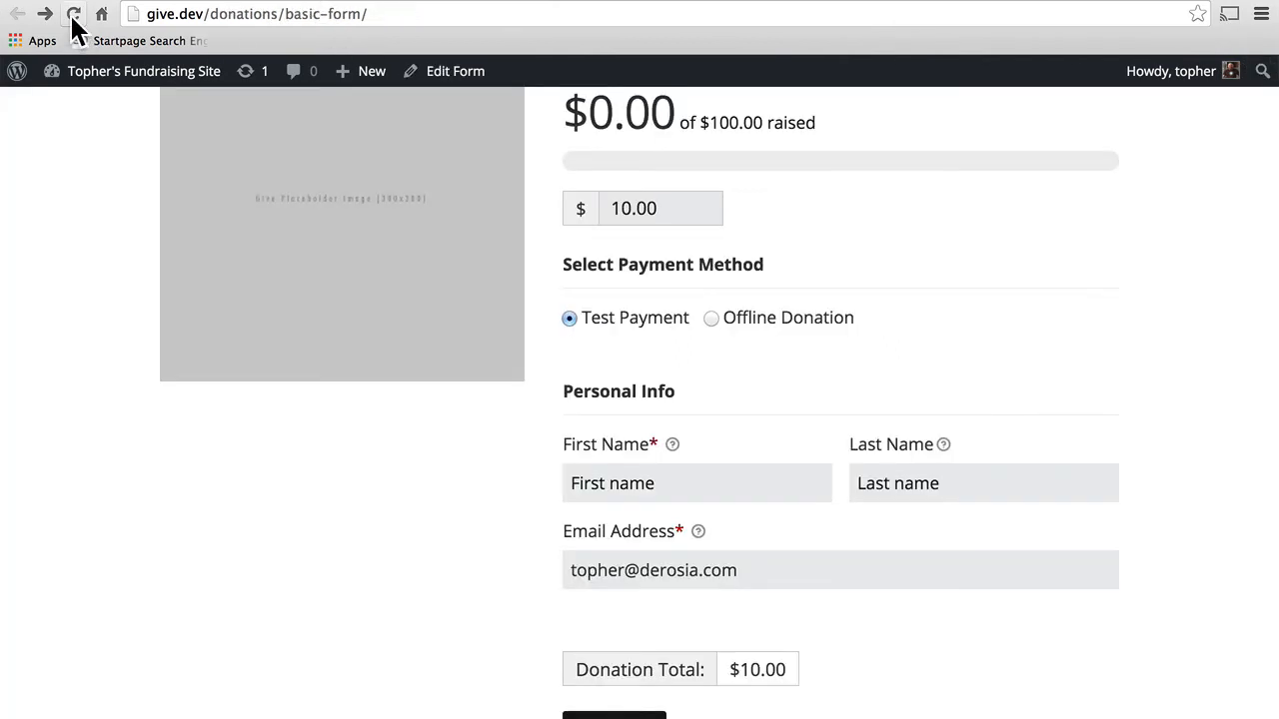
pyautogui.click(73, 15)
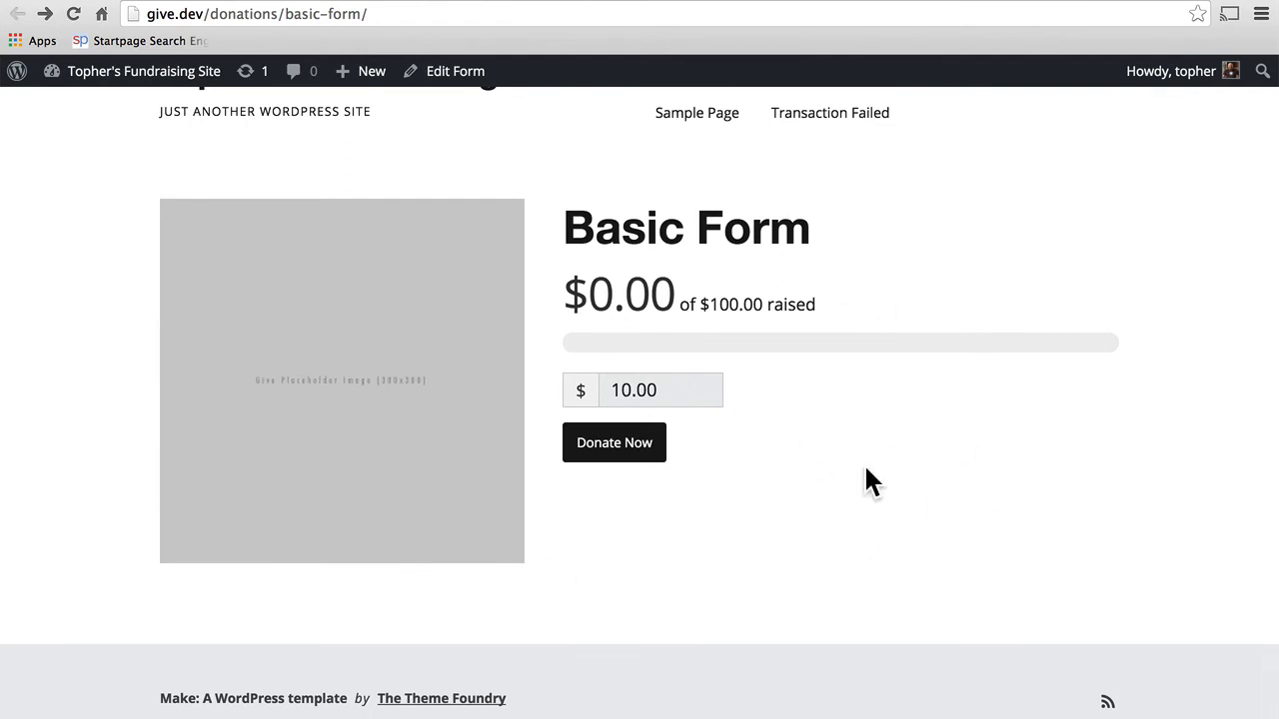
pyautogui.click(613, 445)
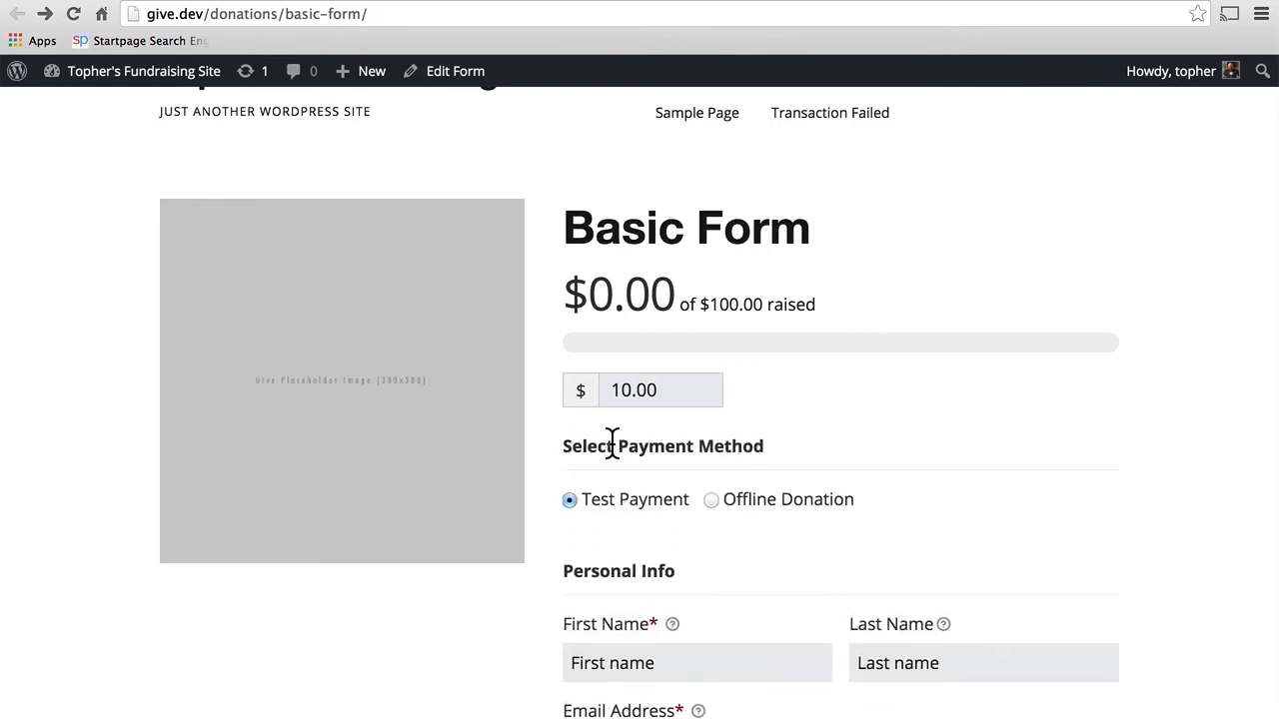
pyautogui.scroll(-4, 926, 444)
pyautogui.scroll(5, 925, 444)
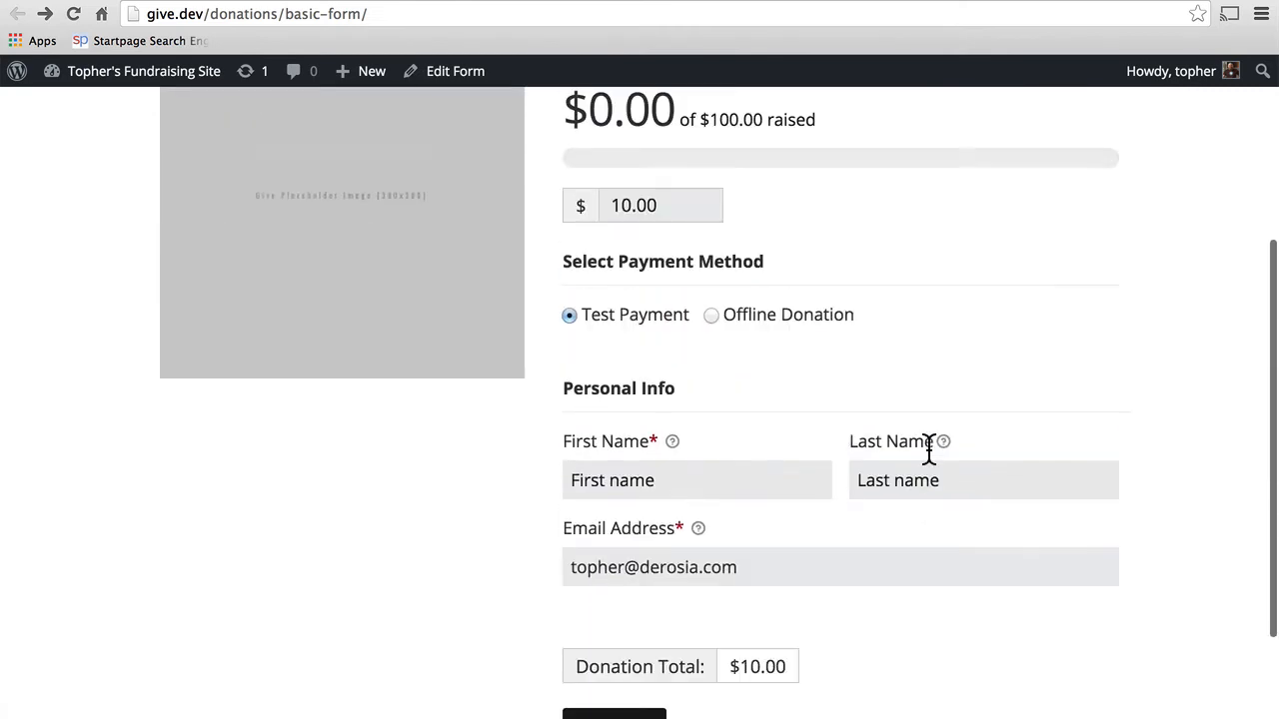
pyautogui.click(100, 14)
# Set the Basic Form's Payment Fields display to Modal Window Upon Click and update the form
pyautogui.scroll(-10, 572, 530)
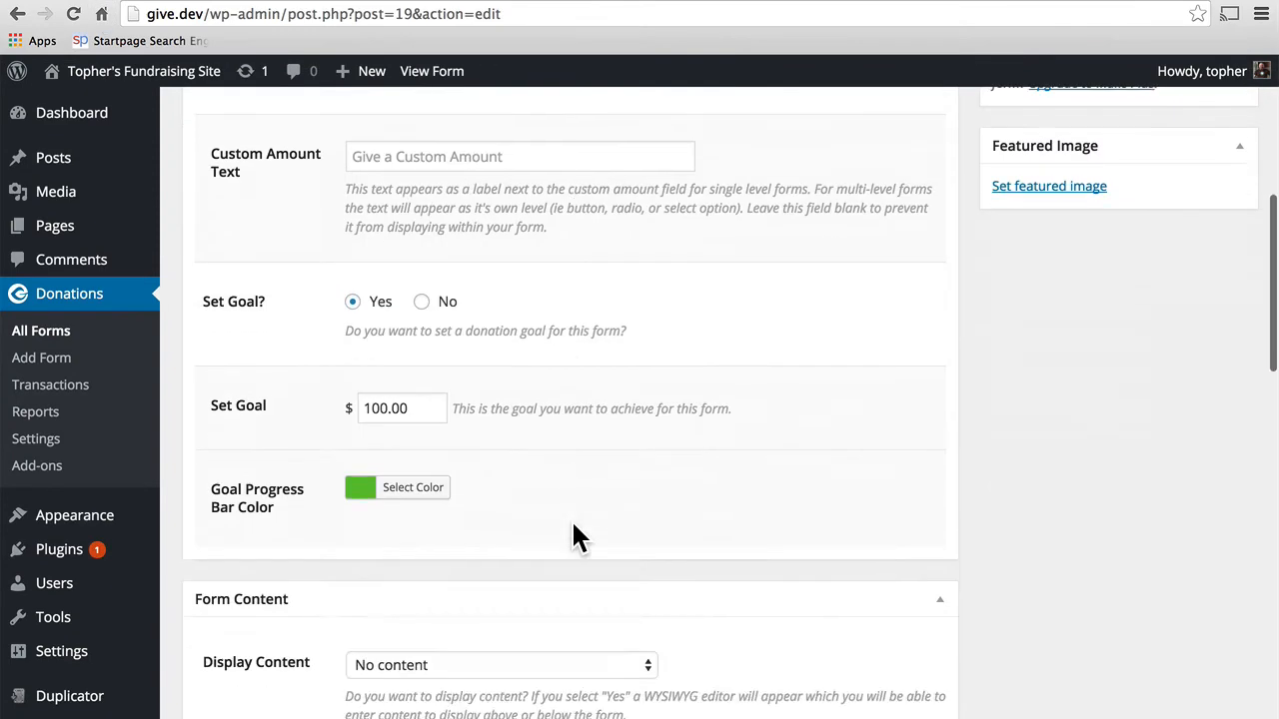
pyautogui.click(503, 685)
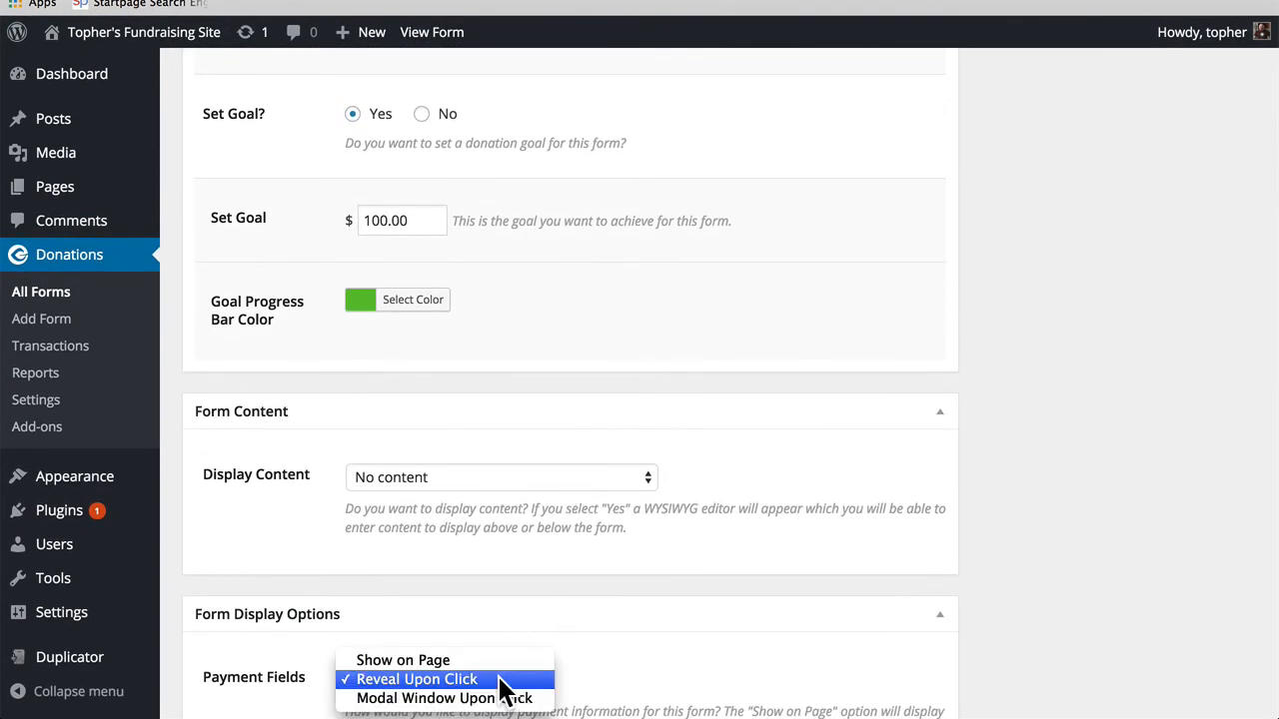
pyautogui.click(490, 693)
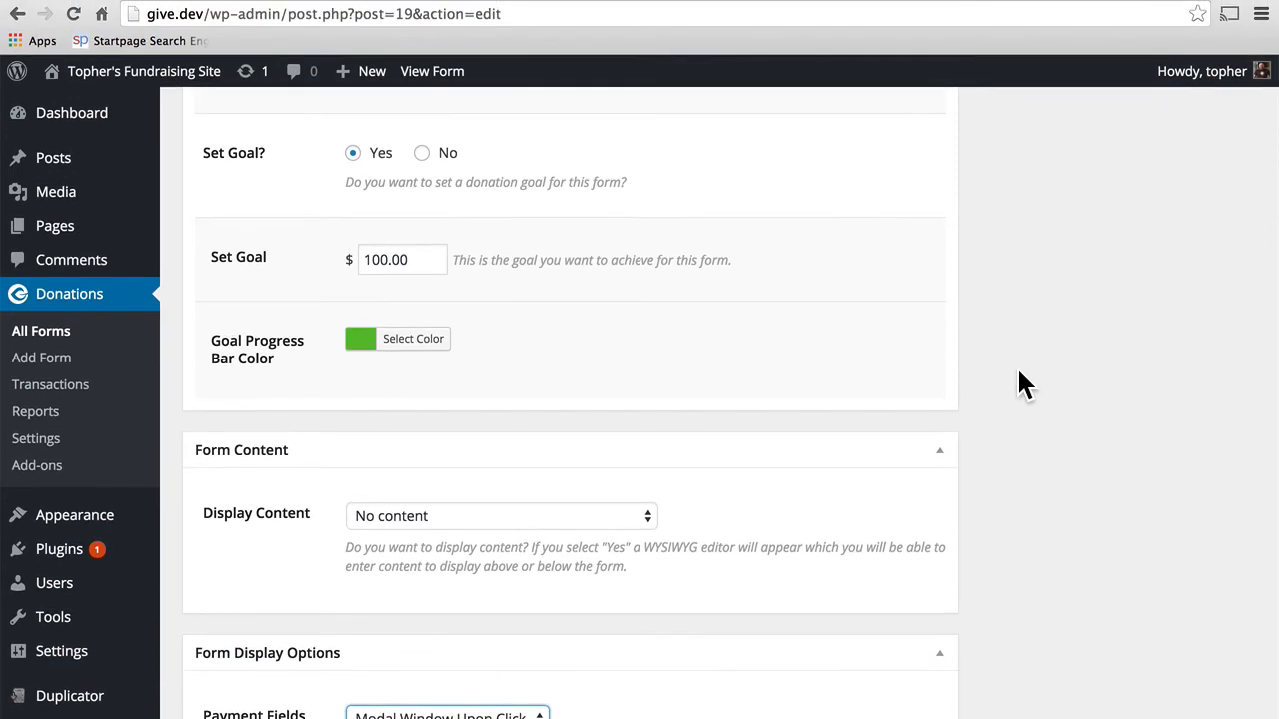
pyautogui.scroll(6, 1016, 368)
pyautogui.click(1207, 388)
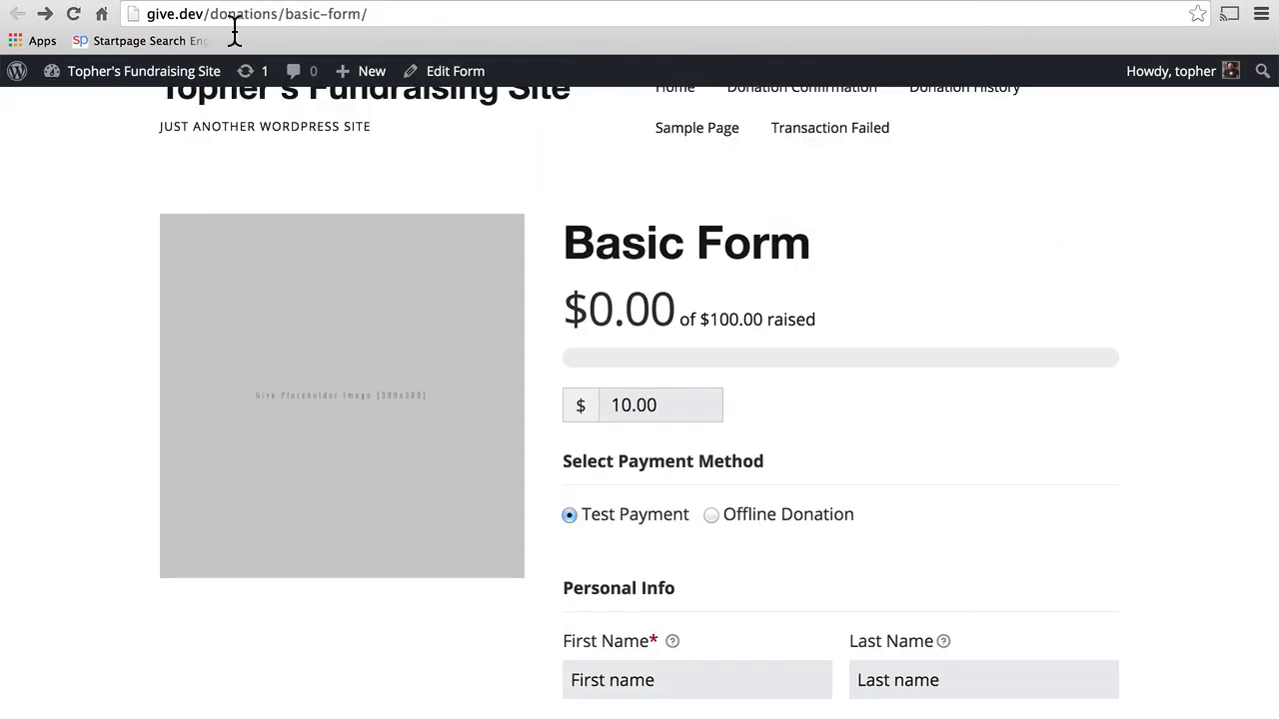
# Reload the live Basic Form, check that Donate Now opens a payment popup, then close it and return to Edit Form
pyautogui.click(72, 17)
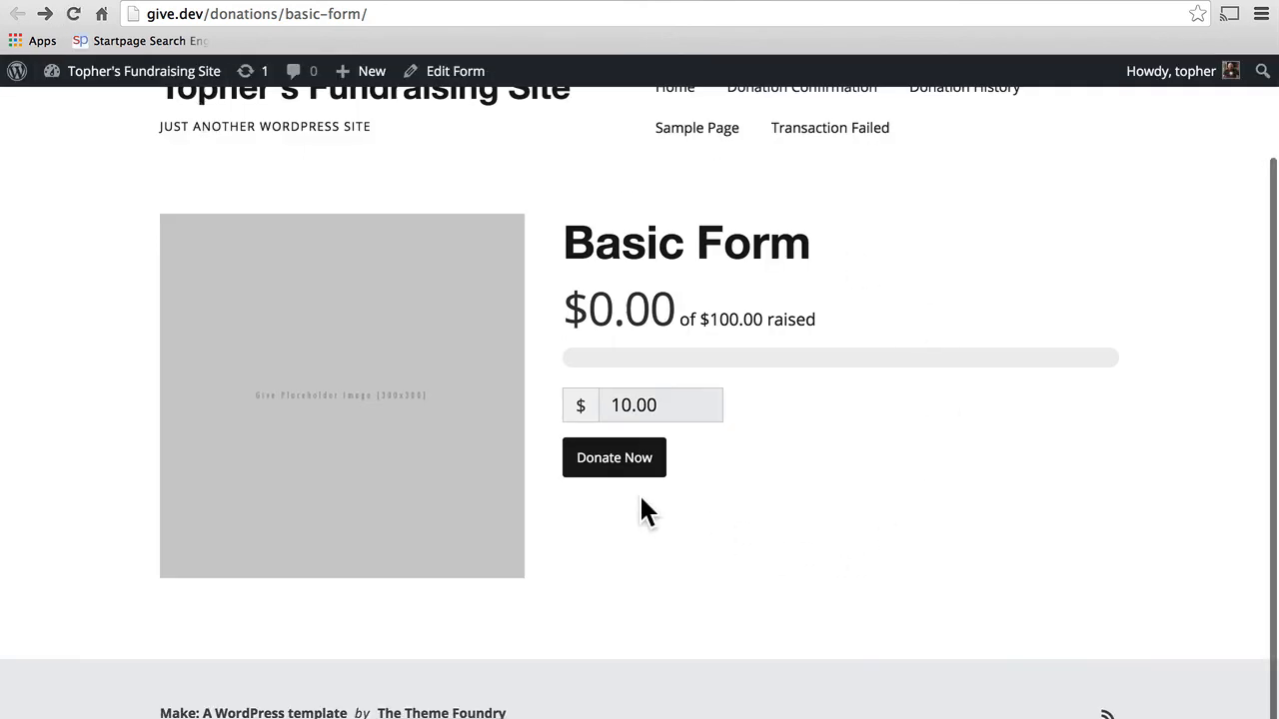
pyautogui.click(610, 464)
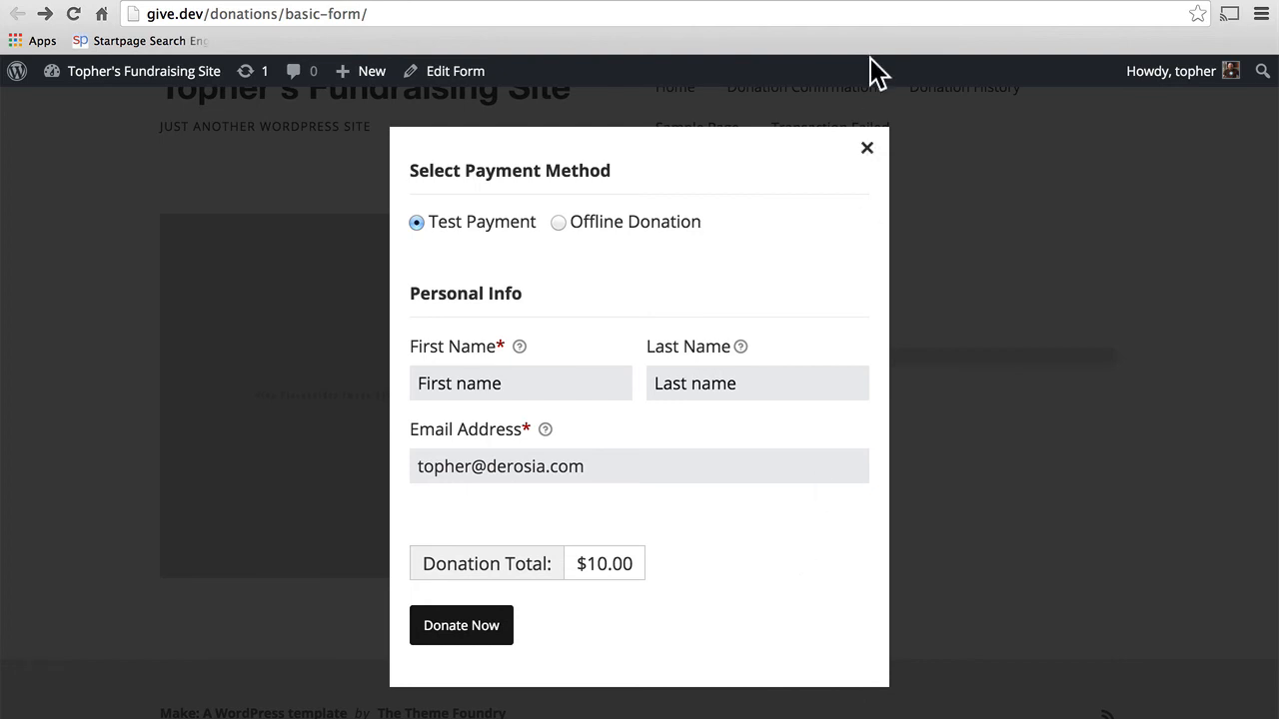
pyautogui.click(866, 149)
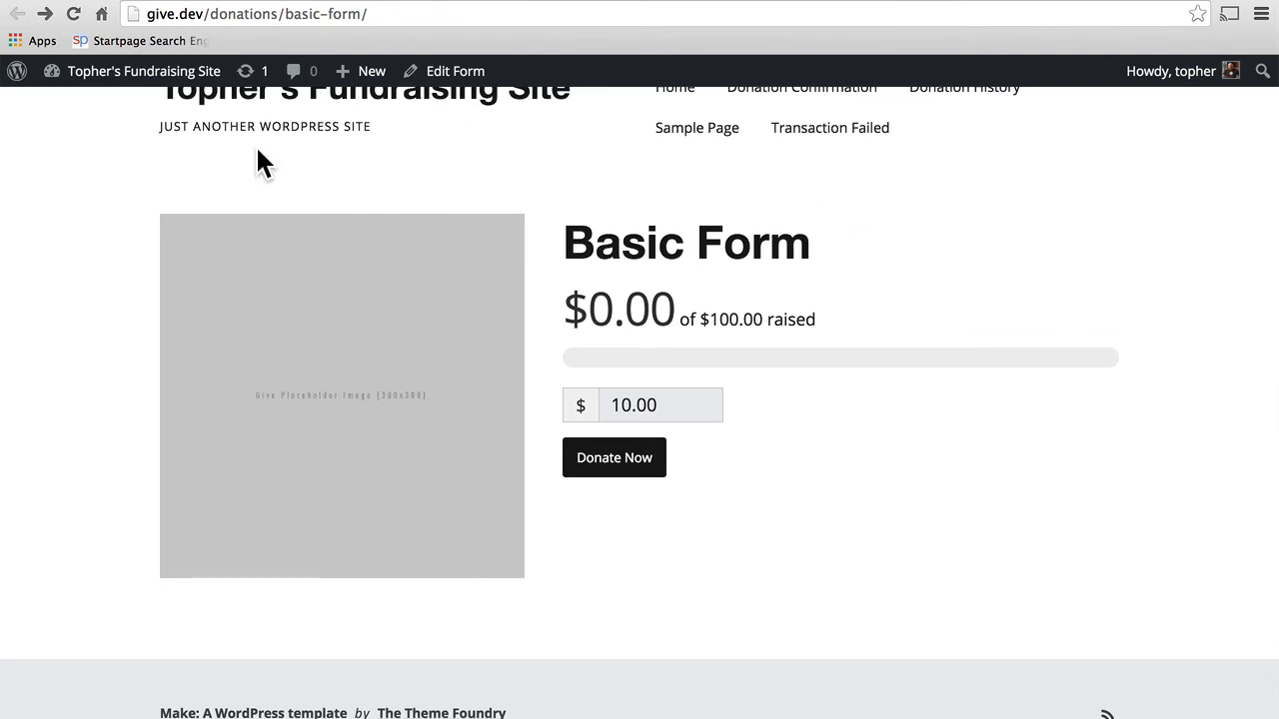
pyautogui.click(84, 0)
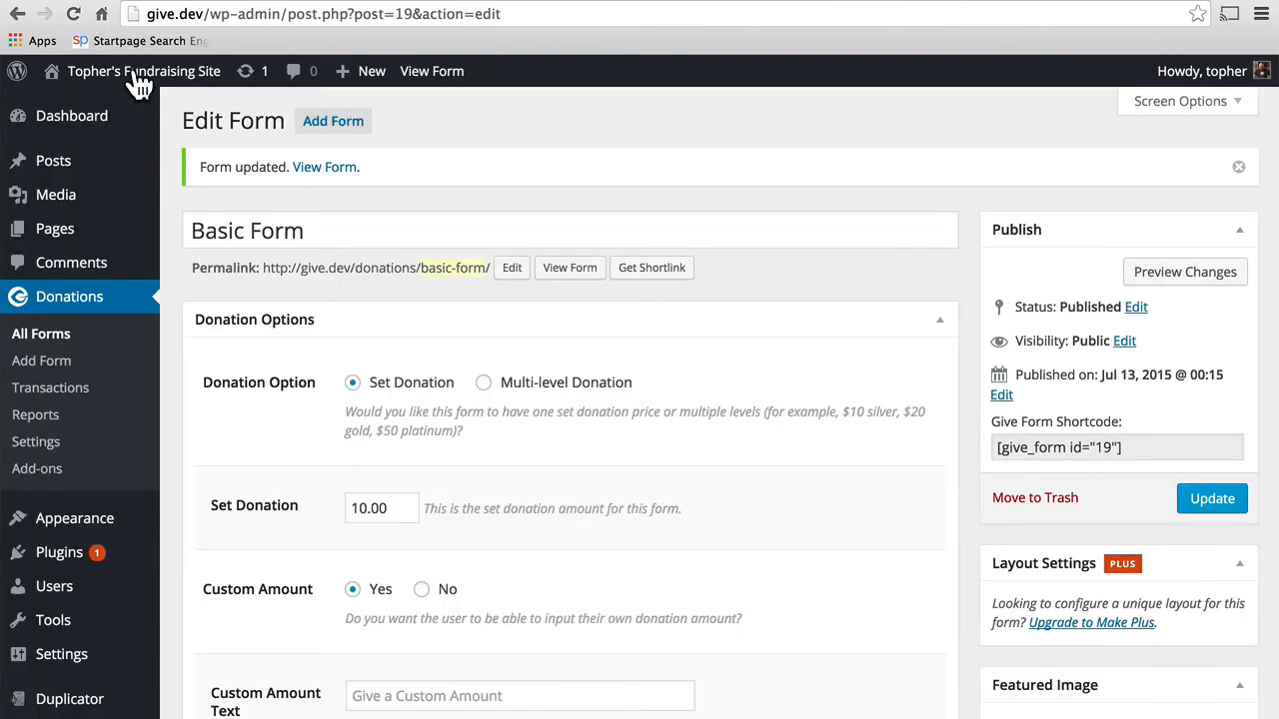
# Show the Donations All Forms list, with Basic Form and its [give_form id="19"] shortcode
pyautogui.click(47, 338)
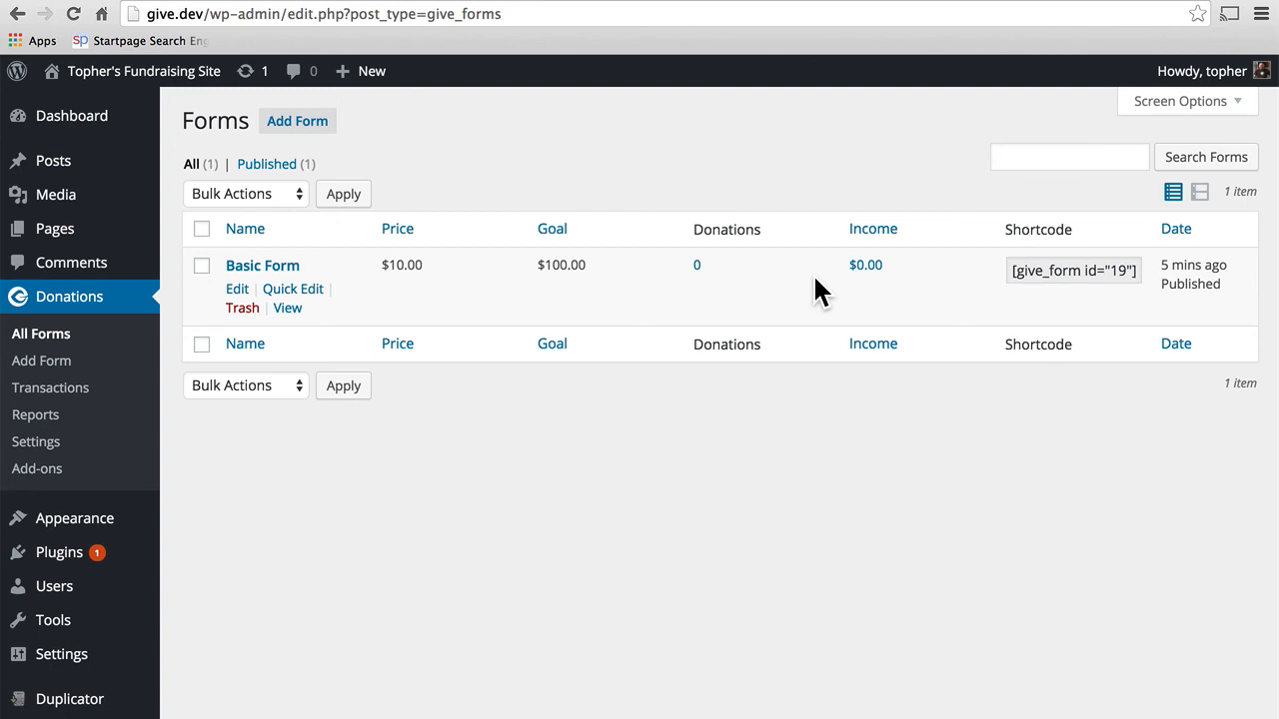
pyautogui.click(298, 0)
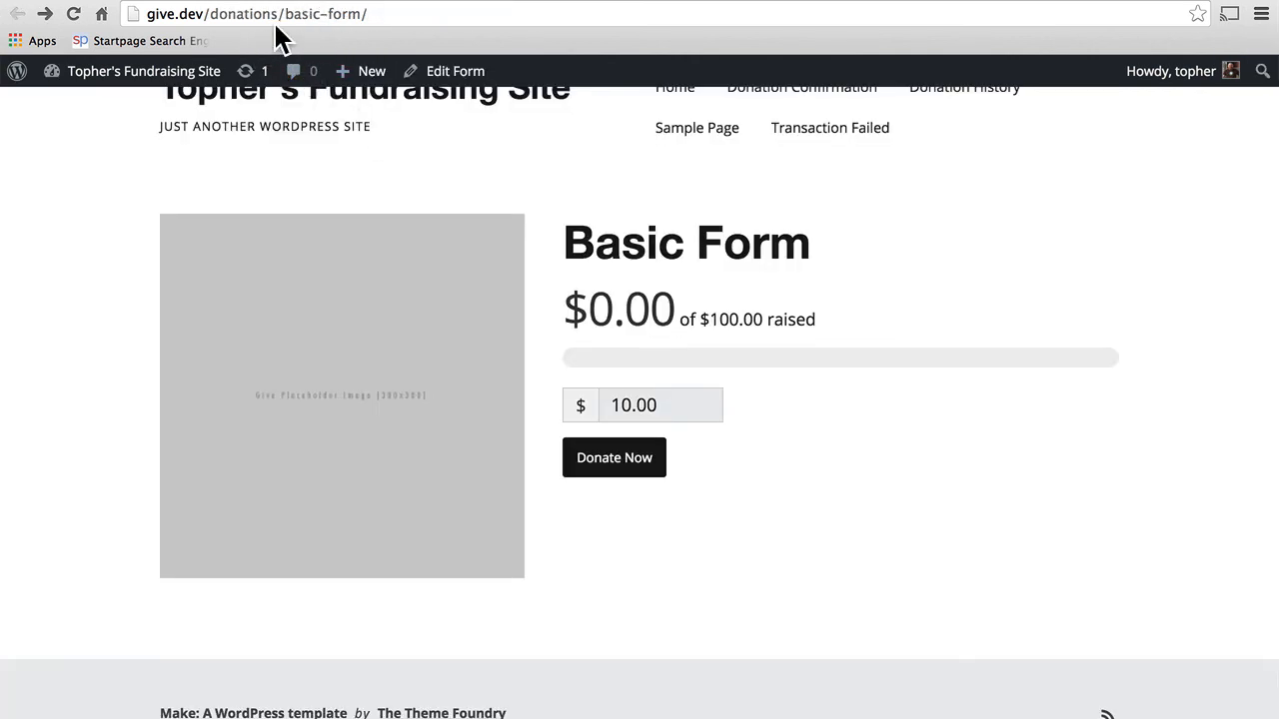
pyautogui.click(113, 2)
# Create a new page titled 'Basic Form Page' with the Default Template and publish it
pyautogui.moveTo(50, 243)
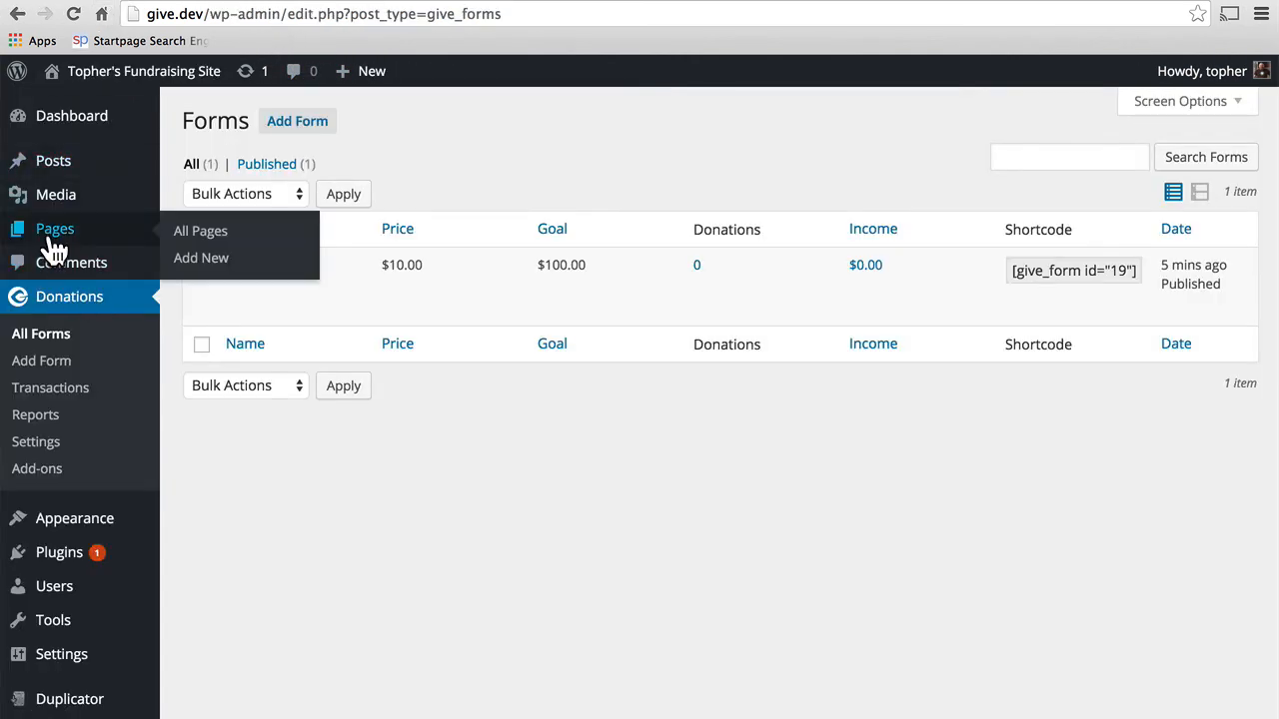
pyautogui.click(196, 262)
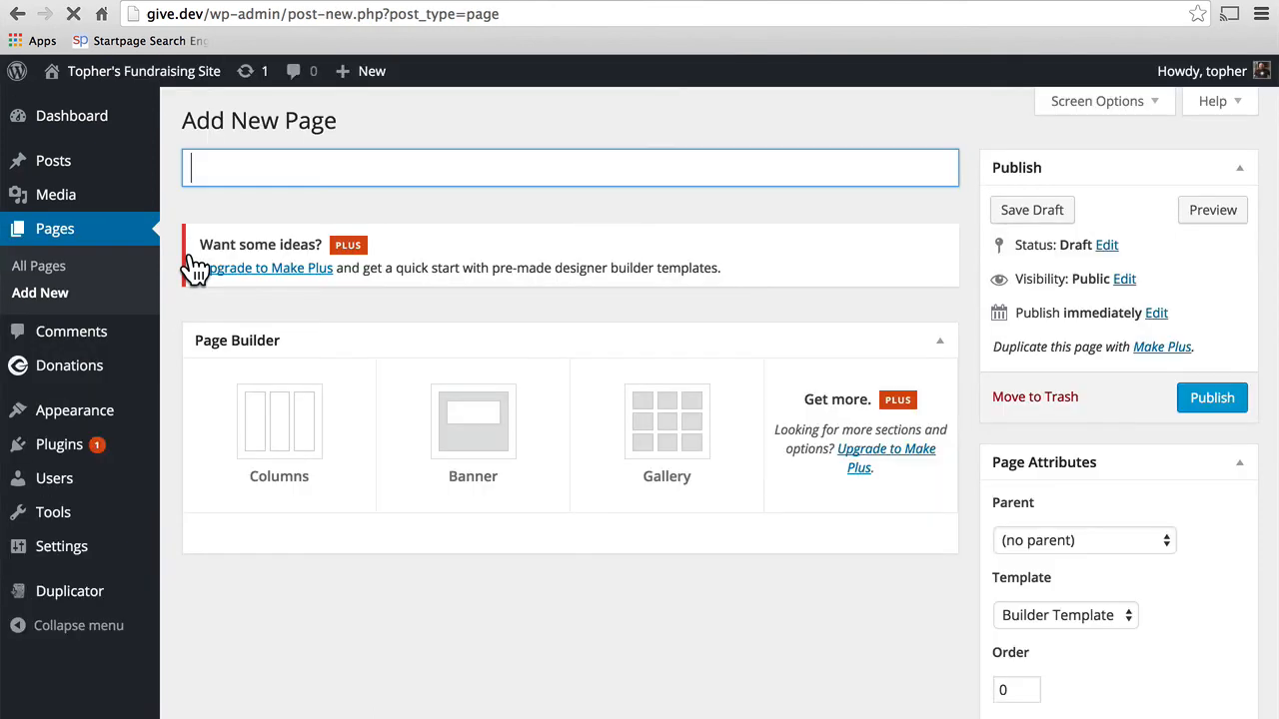
pyautogui.click(271, 163)
pyautogui.write('Basic F')
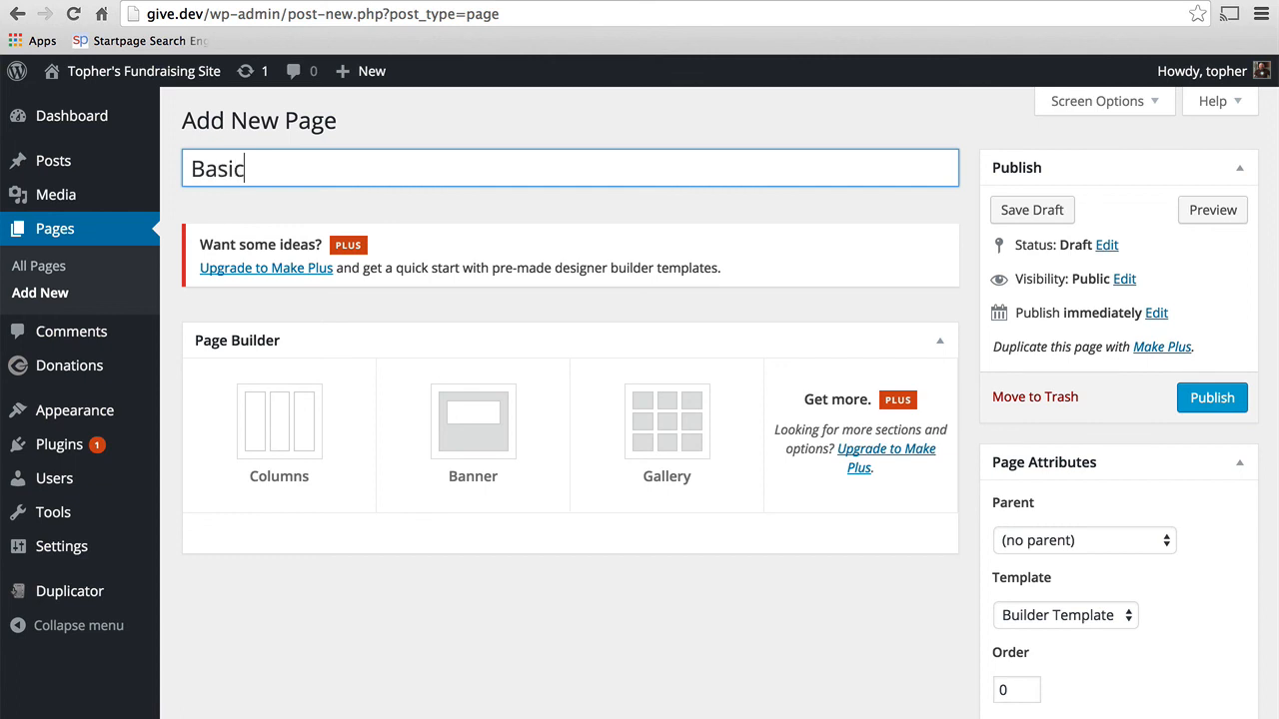
pyautogui.write('orm Page')
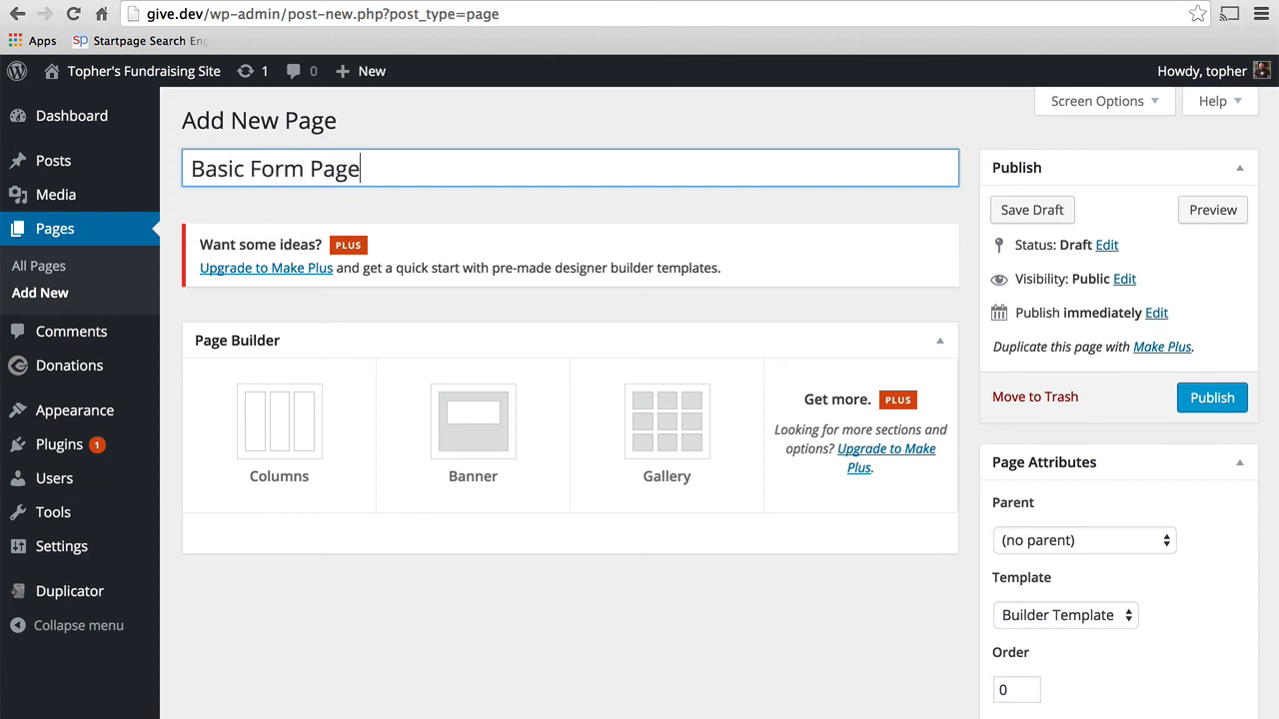
pyautogui.click(1033, 617)
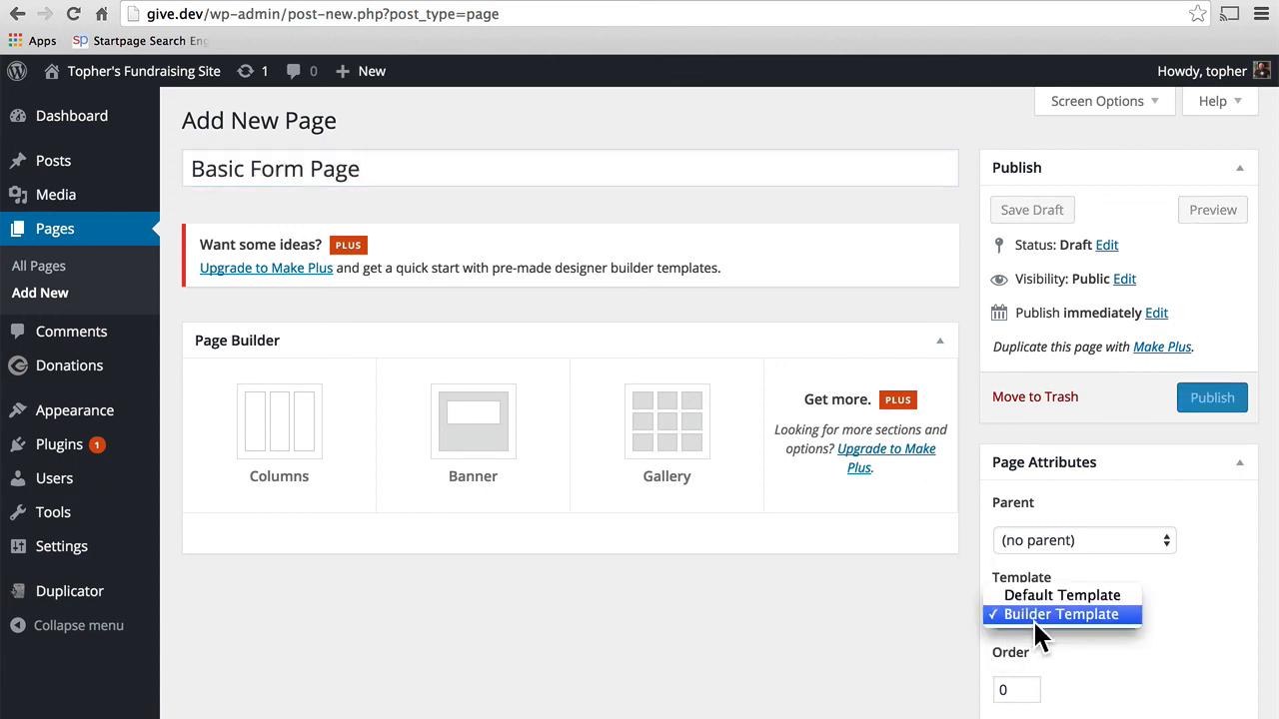
pyautogui.click(1038, 594)
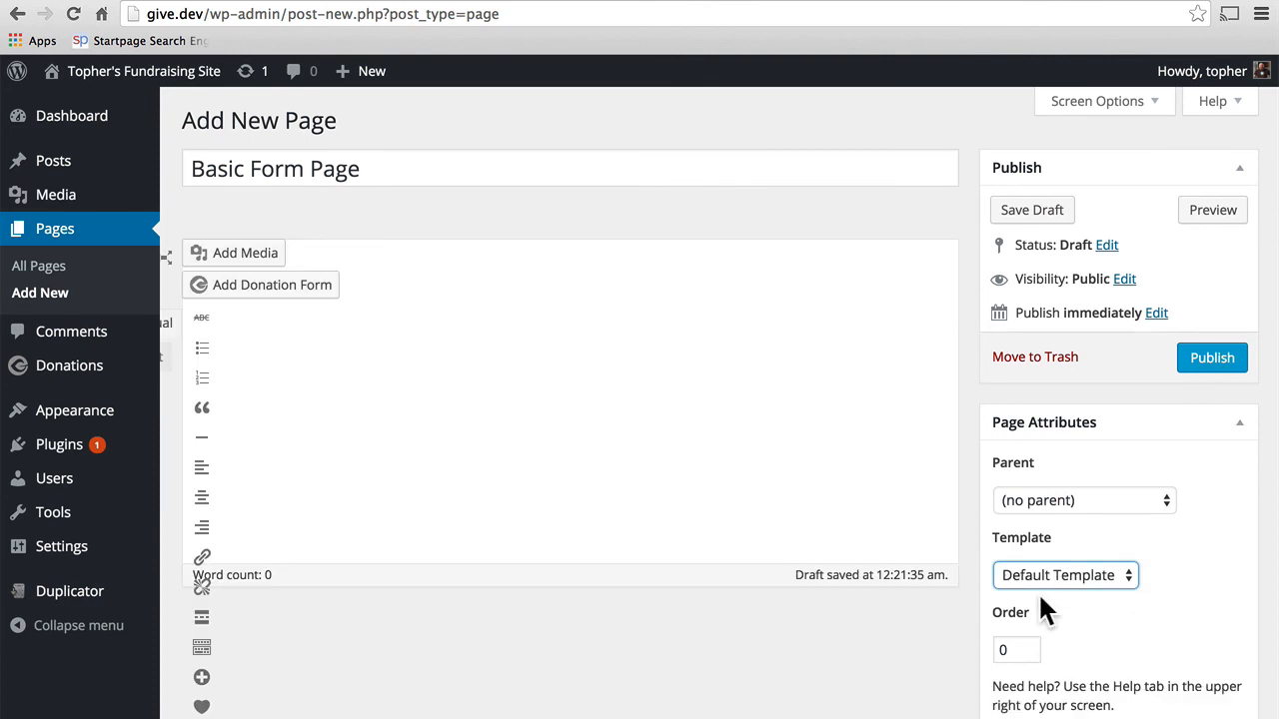
pyautogui.click(1211, 359)
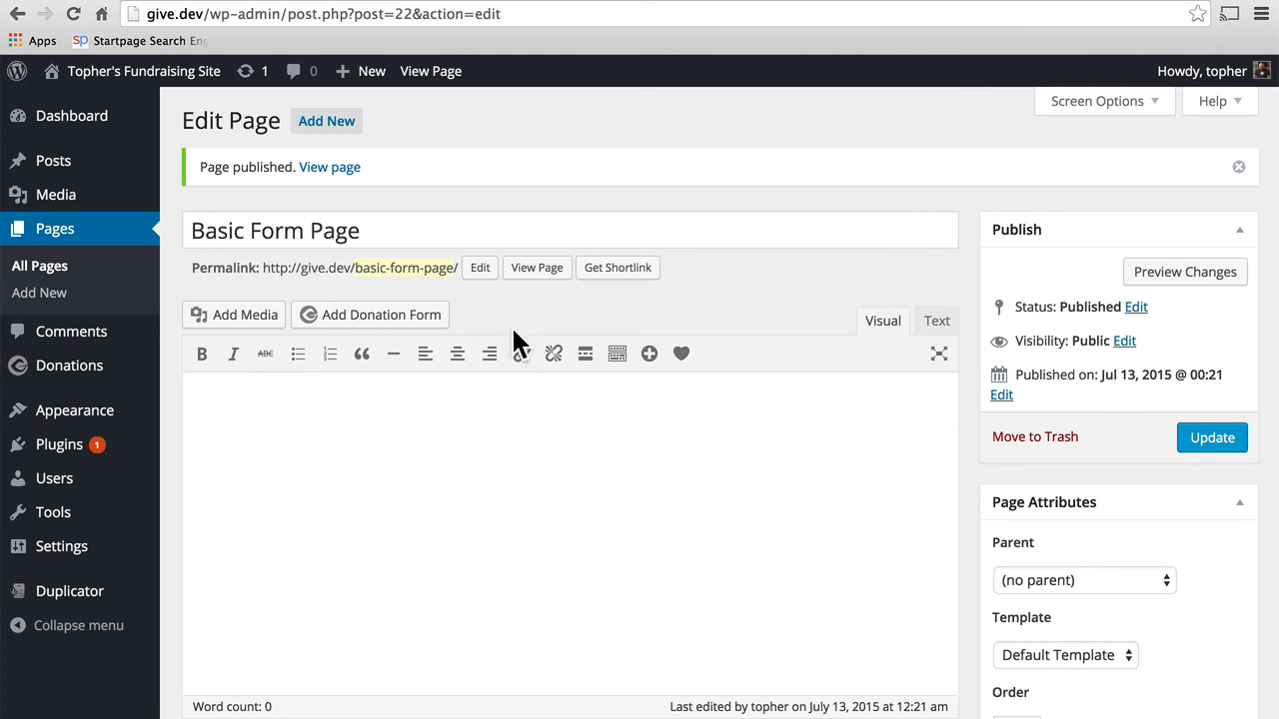
# Insert the Basic Form shortcode [give_form id="19"] into the page, update it, and view it
pyautogui.click(424, 318)
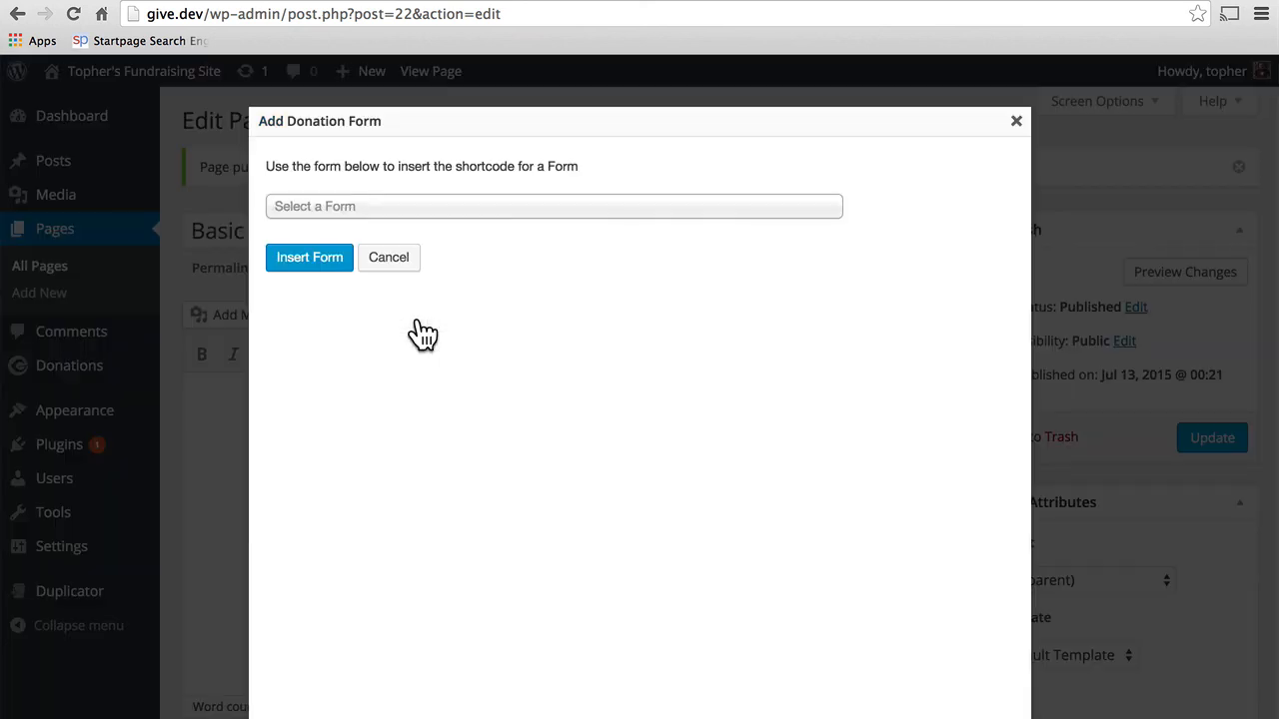
pyautogui.click(469, 222)
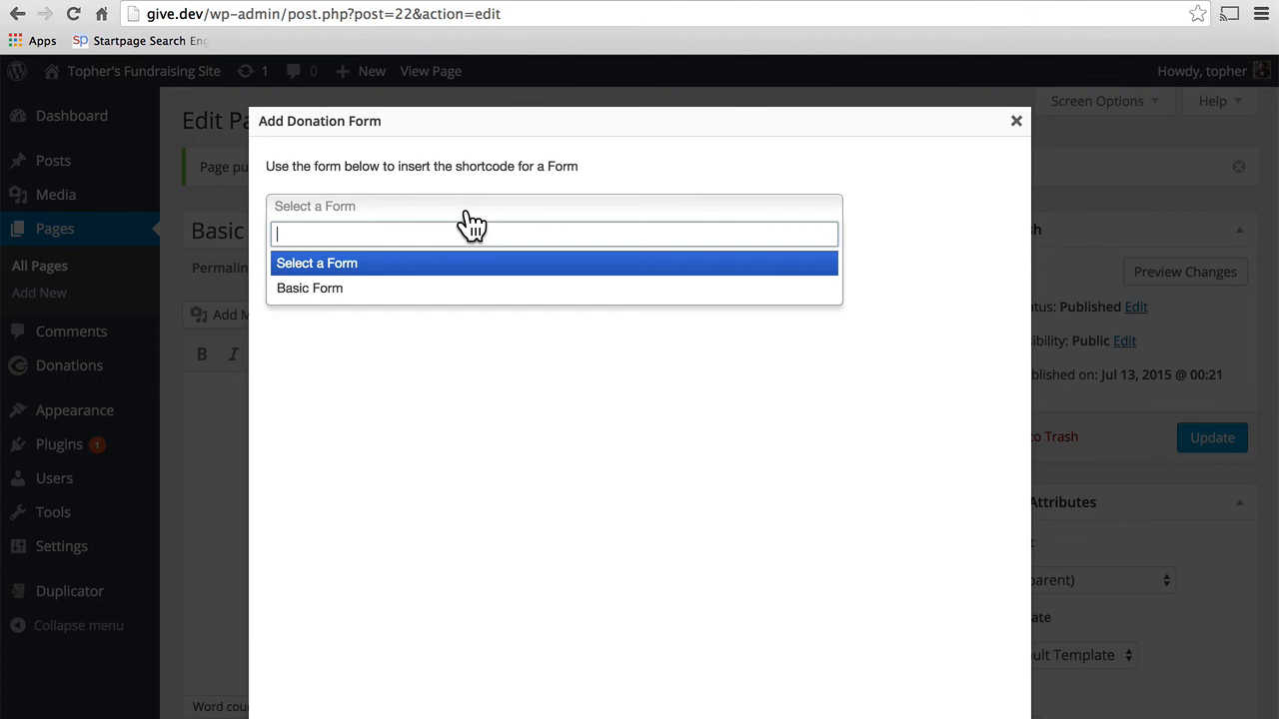
pyautogui.click(404, 290)
pyautogui.click(309, 258)
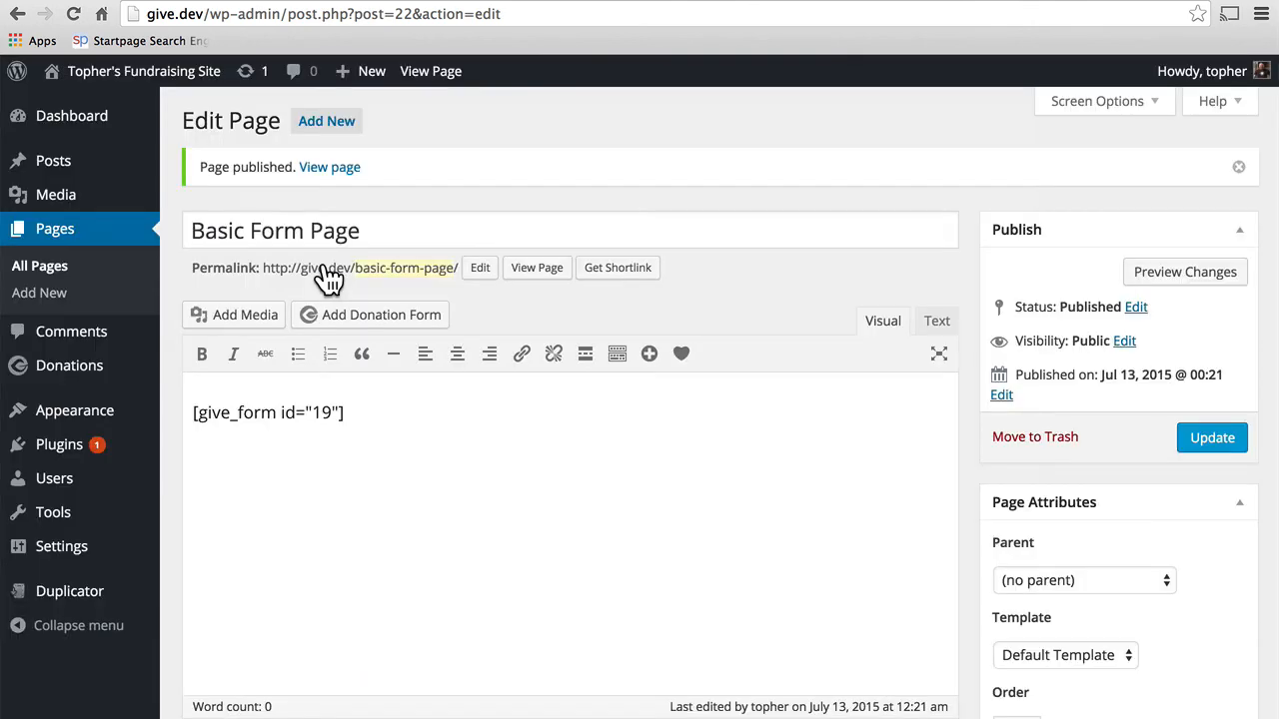
pyautogui.click(1210, 435)
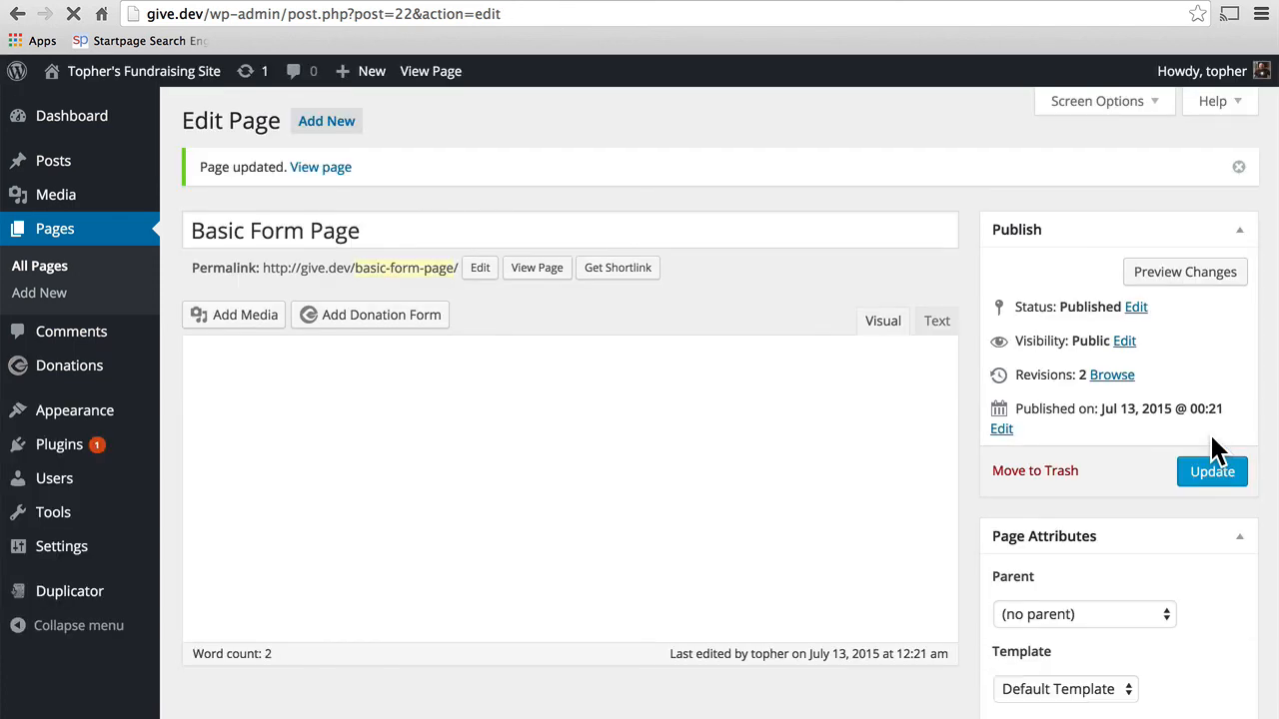
pyautogui.click(320, 170)
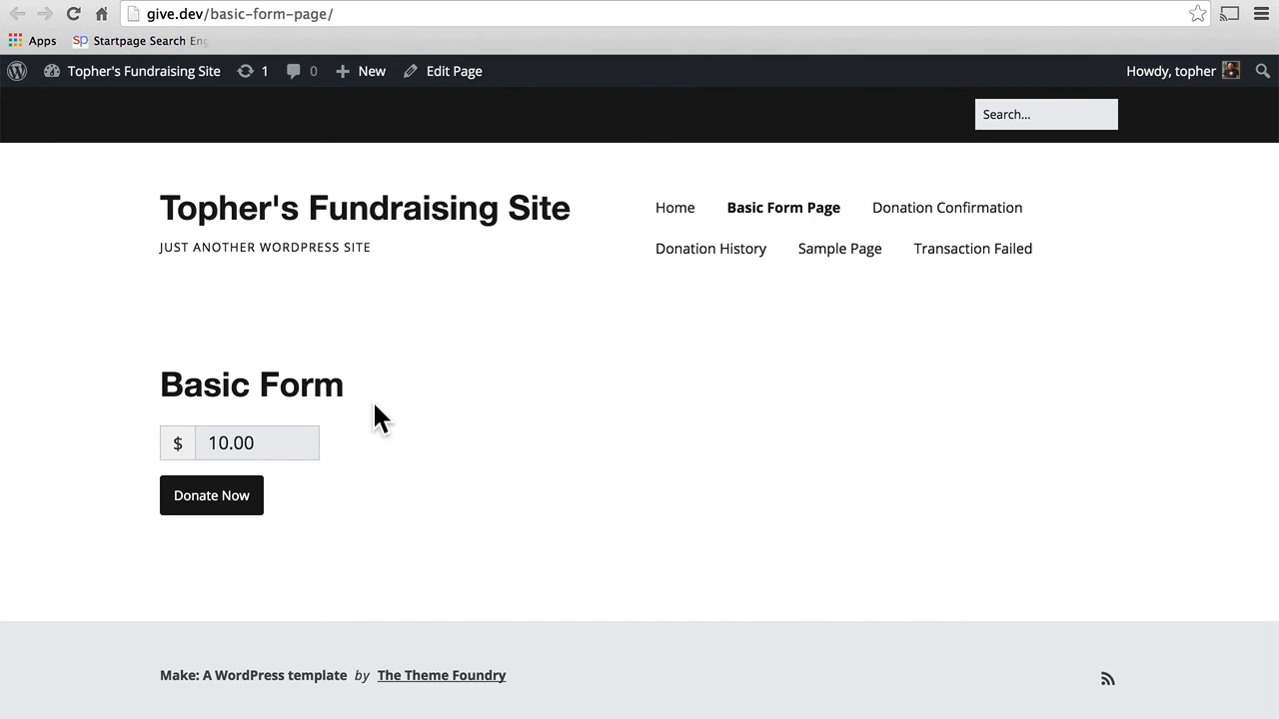
# Open and close the donation popup on Basic Form Page, then return to the original basic-form tab
pyautogui.click(222, 497)
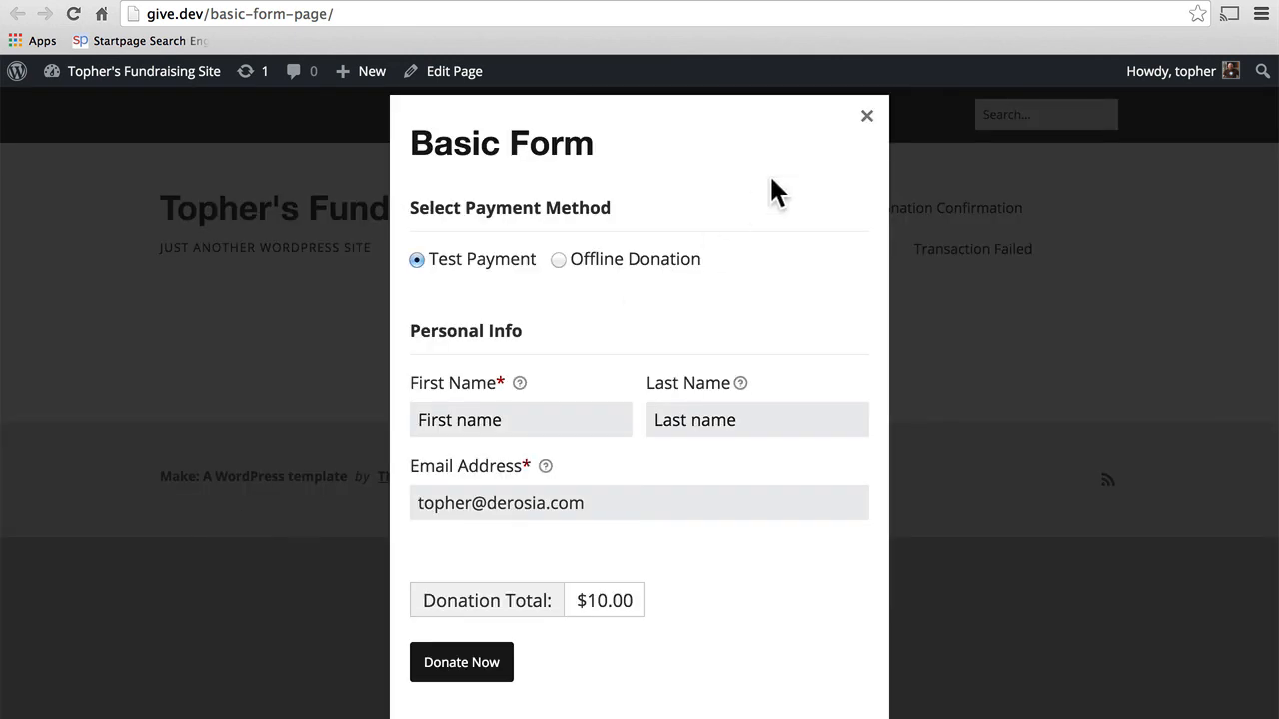
pyautogui.click(865, 118)
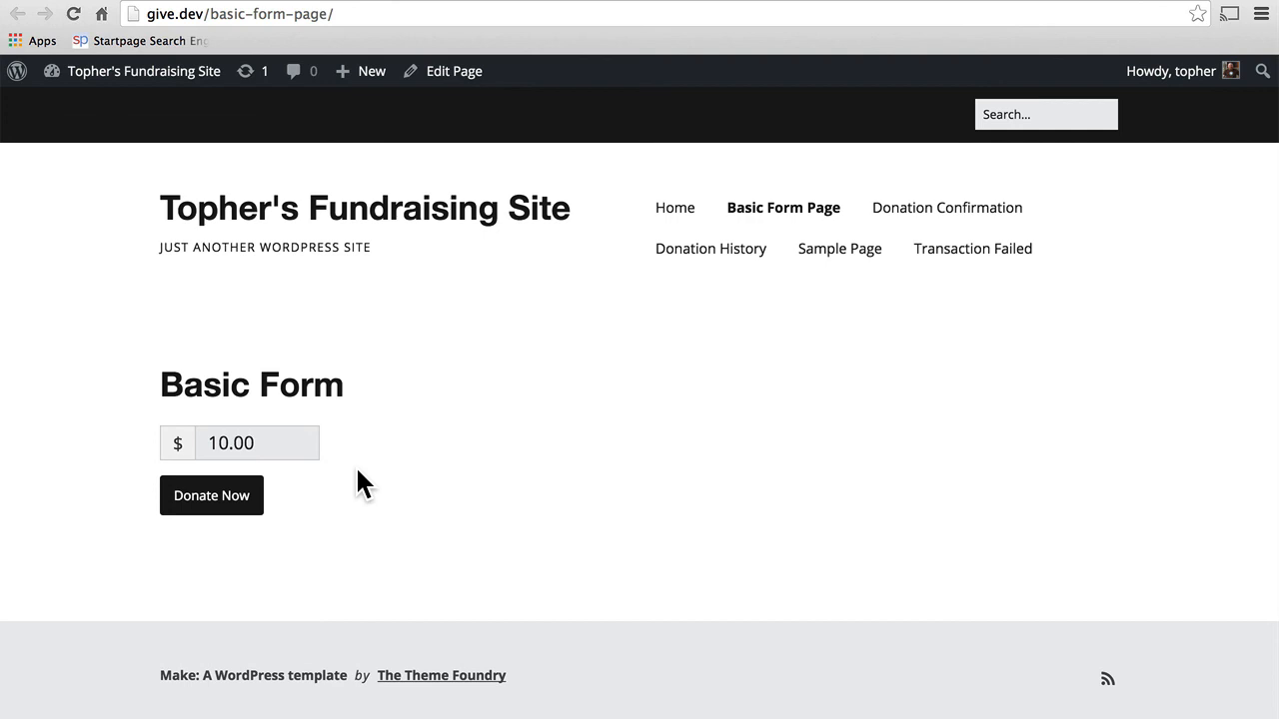
pyautogui.click(305, 0)
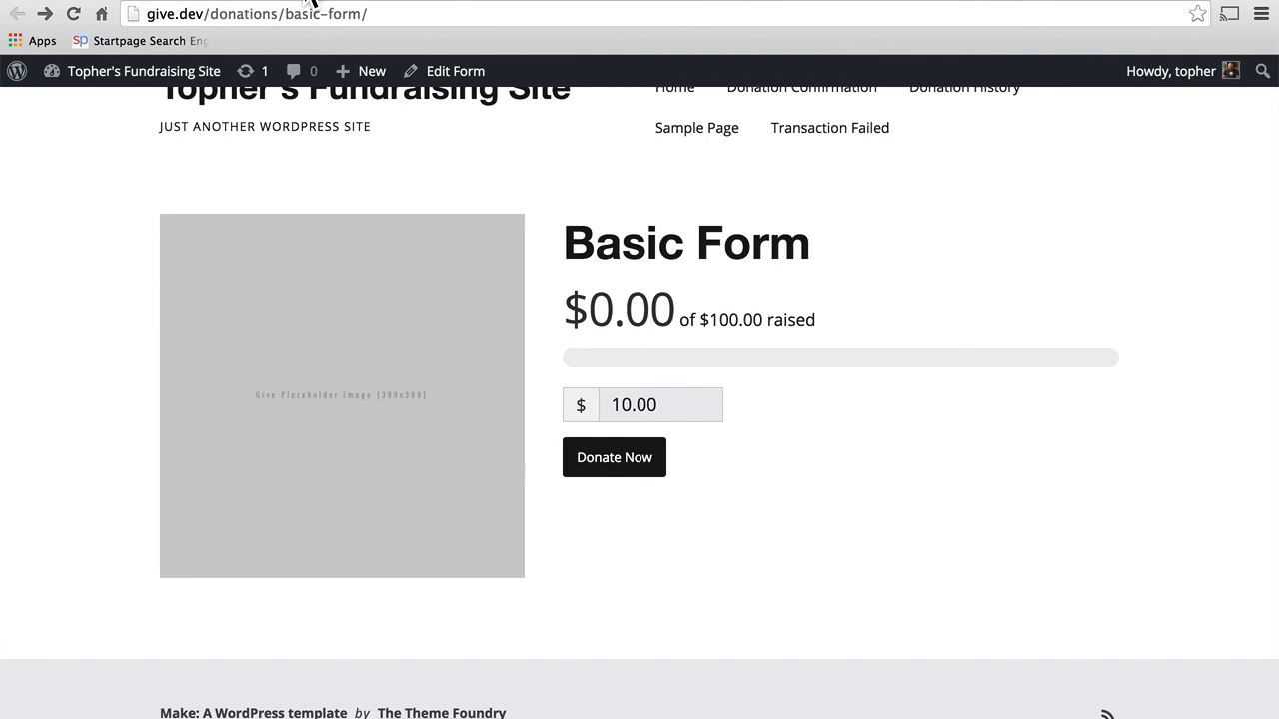